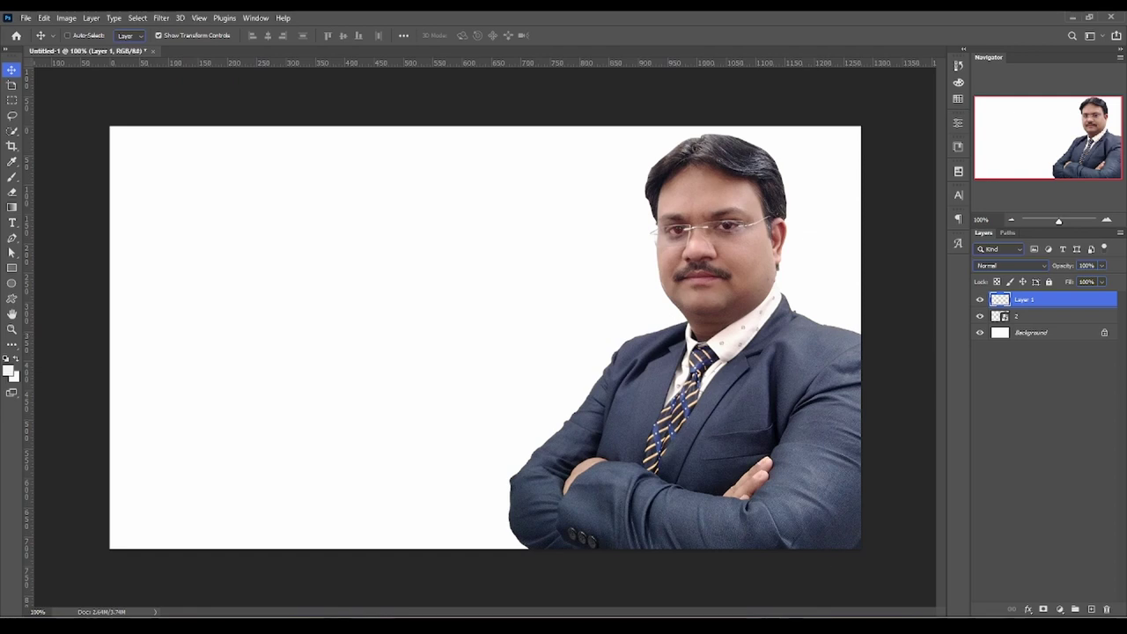
In Notepad, break 'Network Infrastructure' onto its own line and remove the stray backslash.
key(alt+Tab)
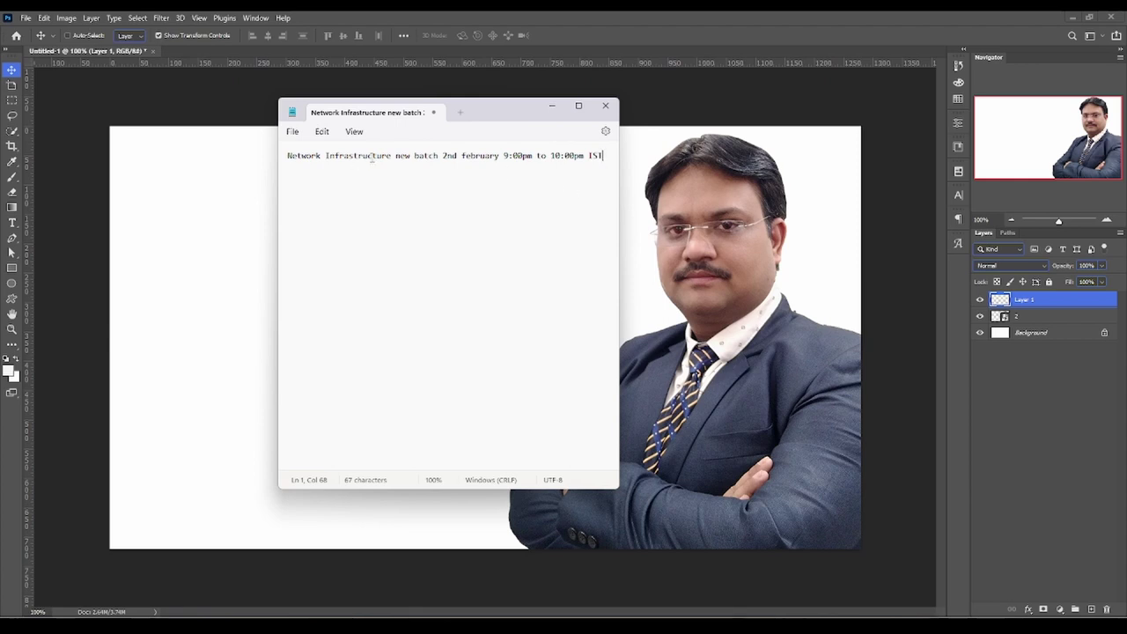
drag(287, 156, 392, 167)
click(392, 164)
key(BackSpace)
text(\)
key(Return)
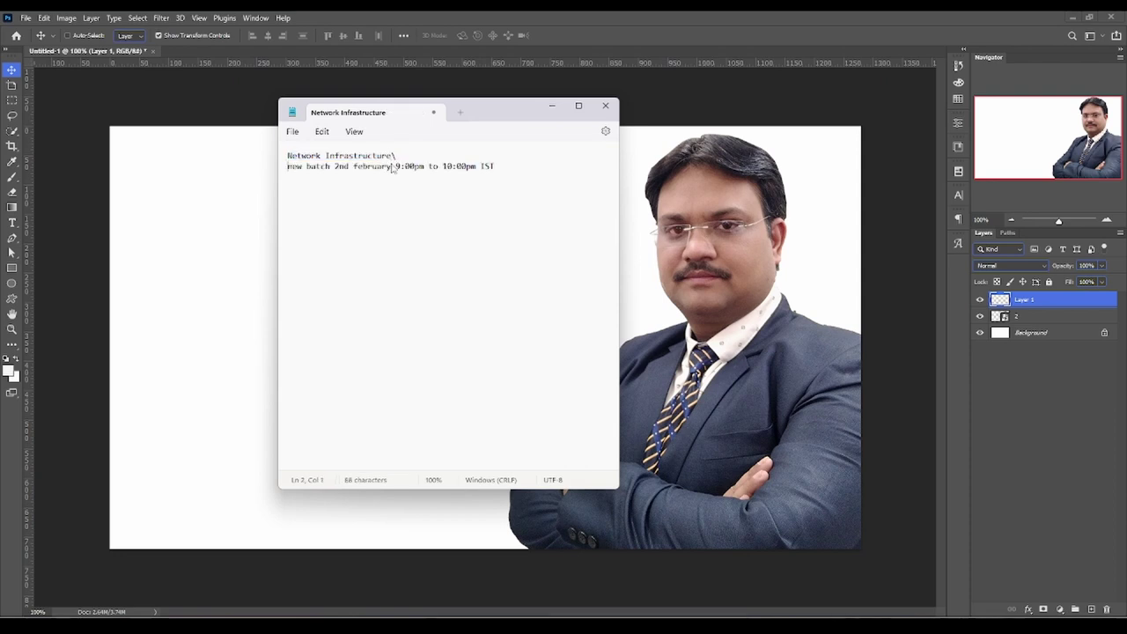
key(BackSpace)
key(BackSpace)
key(Return)
Put new batch, 2nd february and the time range on separate lines, then minimize Notepad.
drag(390, 156, 278, 164)
click(335, 166)
key(Return)
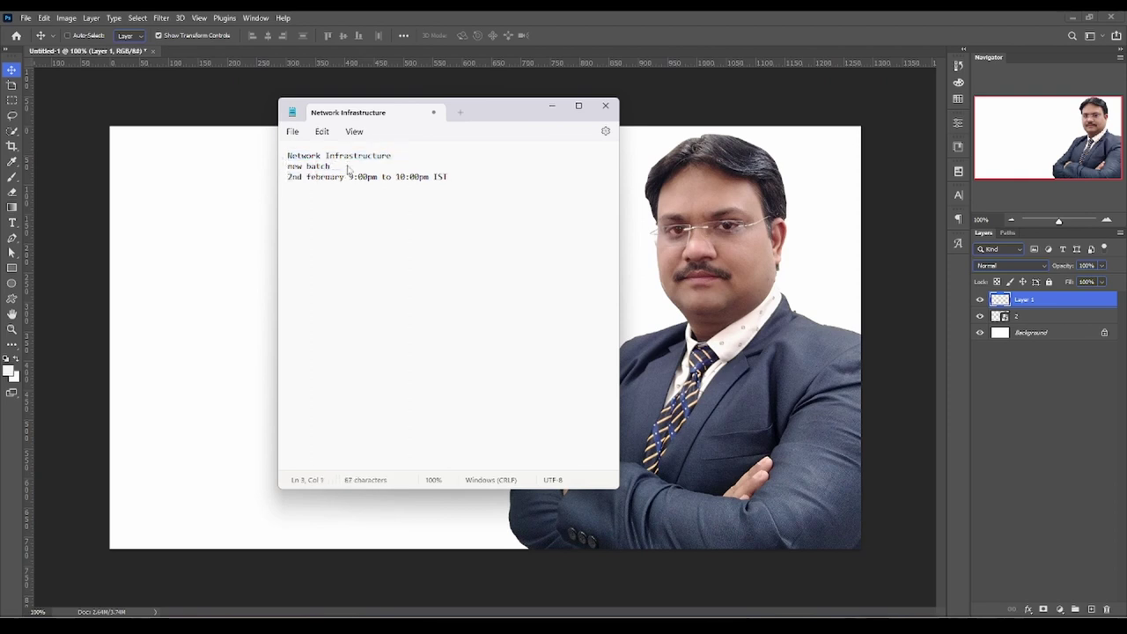
key(BackSpace)
key(Return)
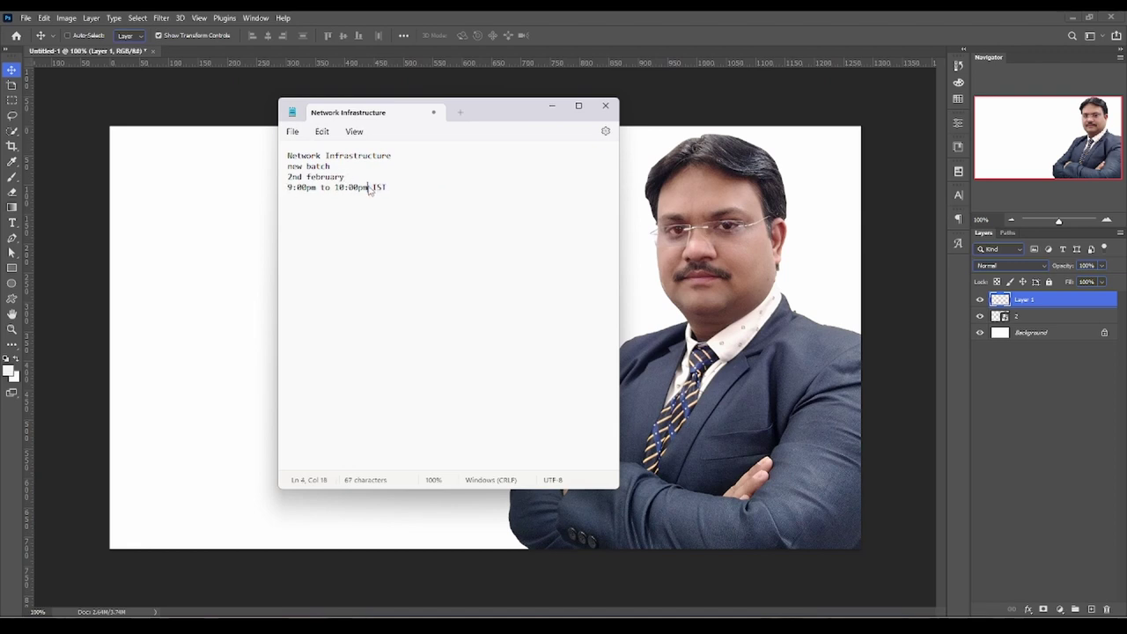
drag(368, 186, 374, 187)
key(Return)
key(BackSpace)
click(549, 108)
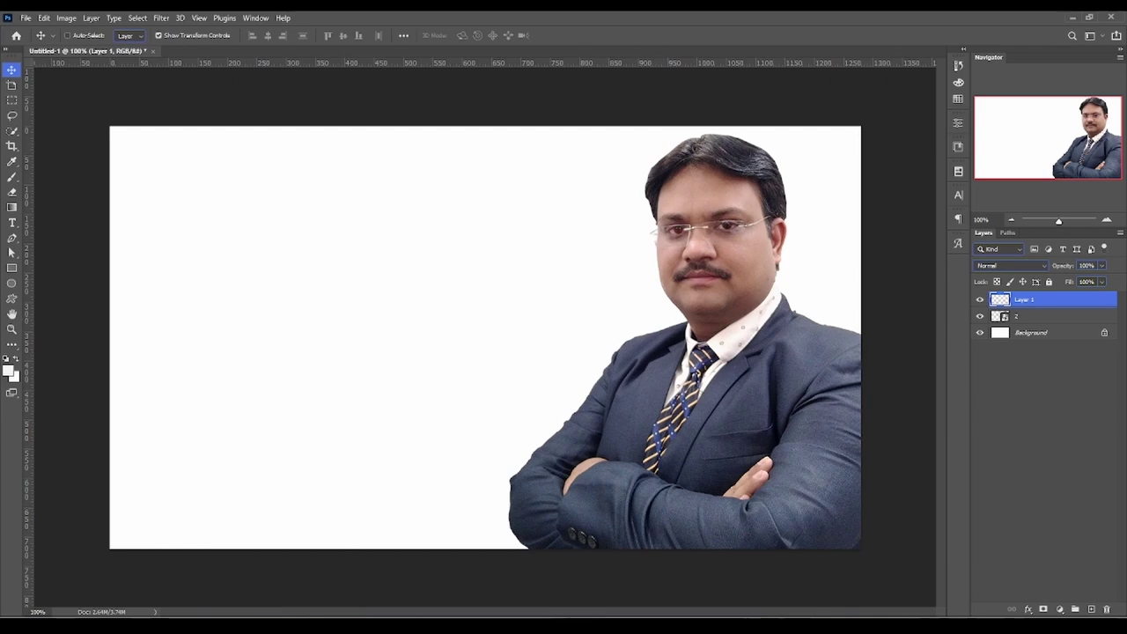
Search the web for 'color hunt' and open the Color Hunt website.
key(alt+Tab)
click(278, 46)
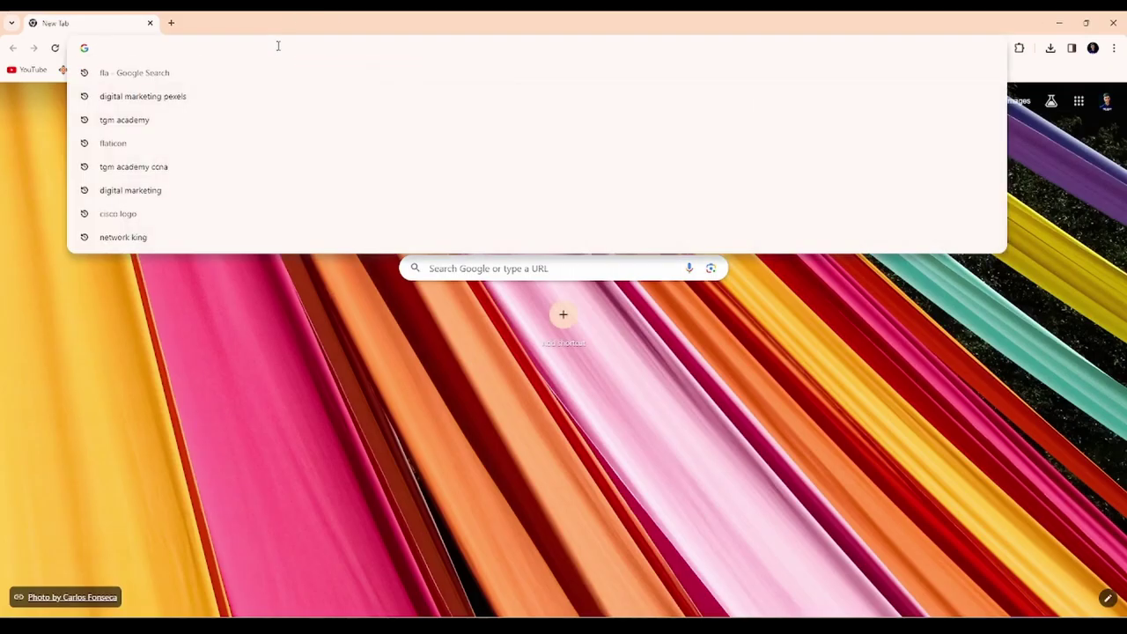
text(colo=)
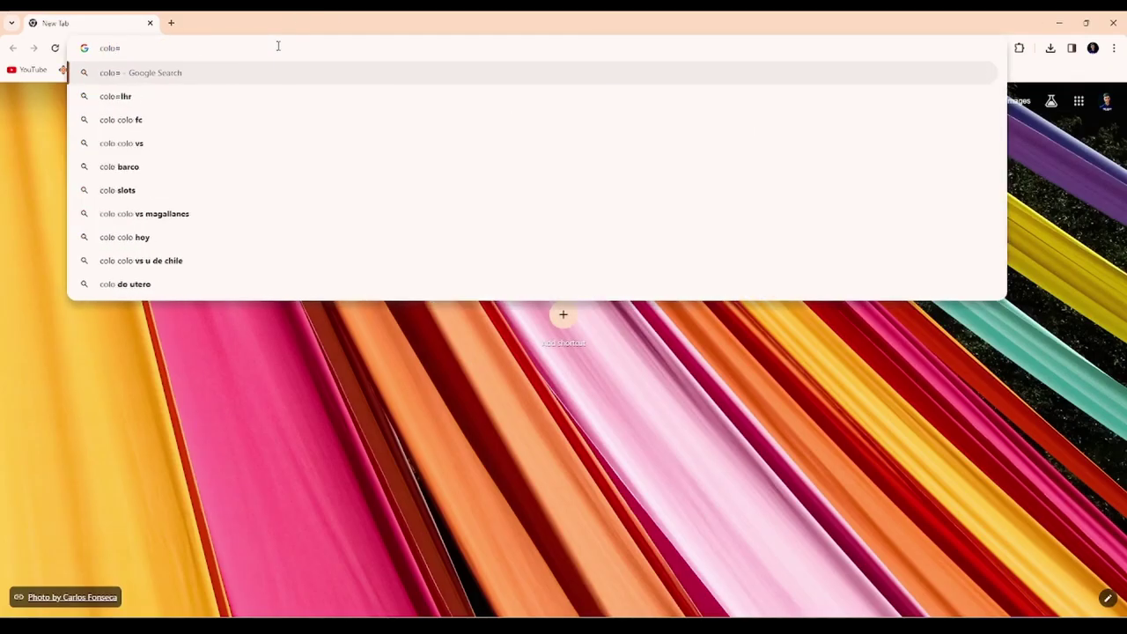
key(BackSpace)
text(r hu)
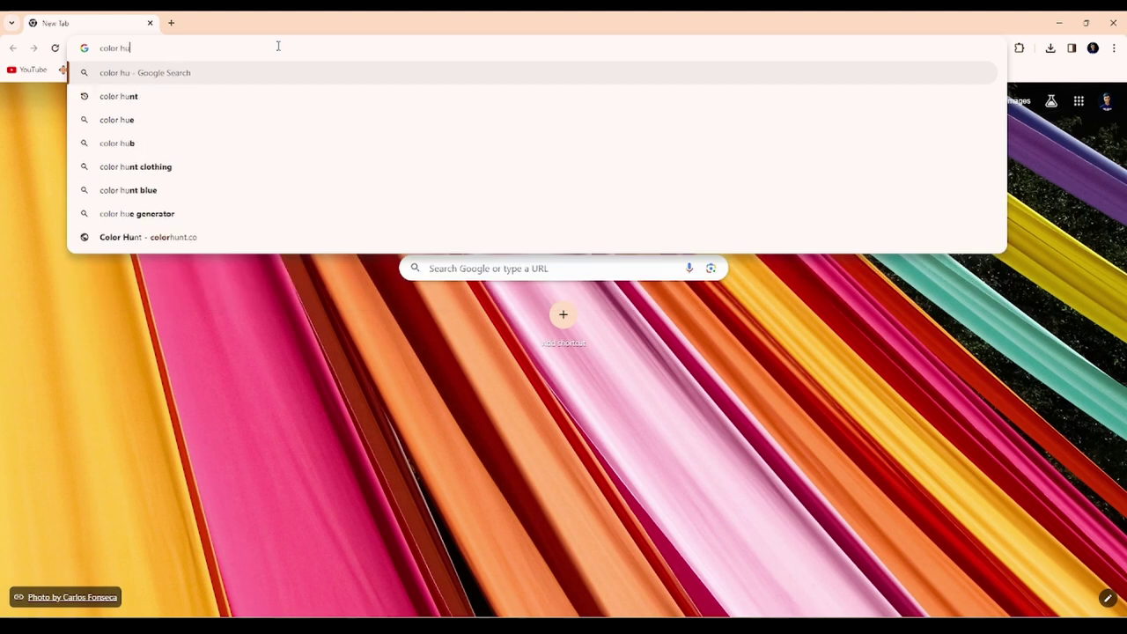
text(nt)
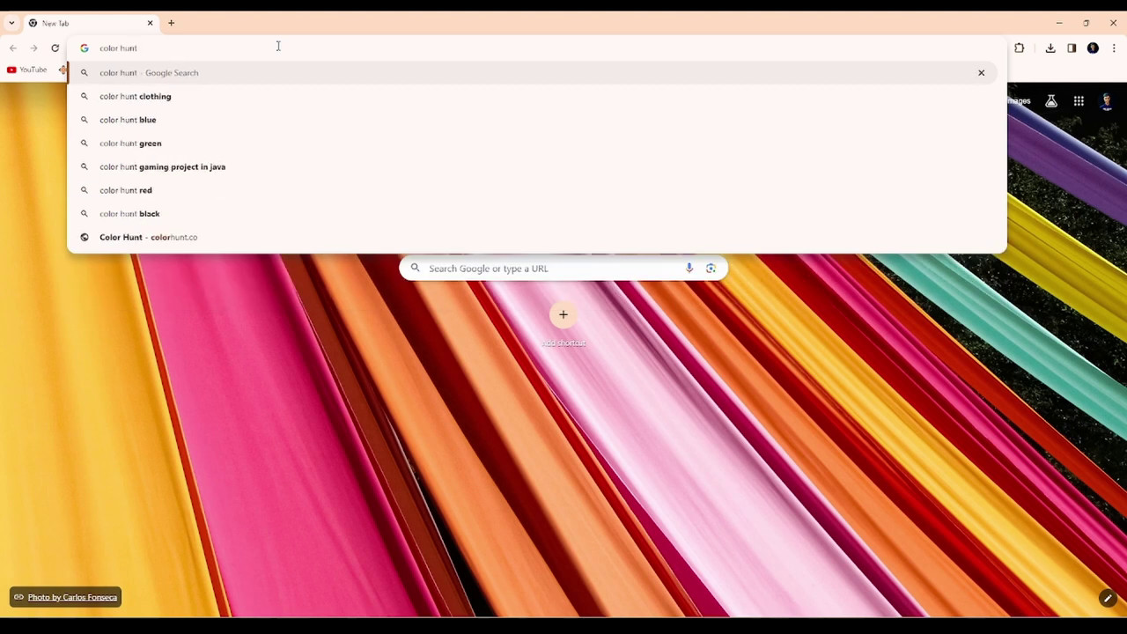
key(Return)
click(219, 231)
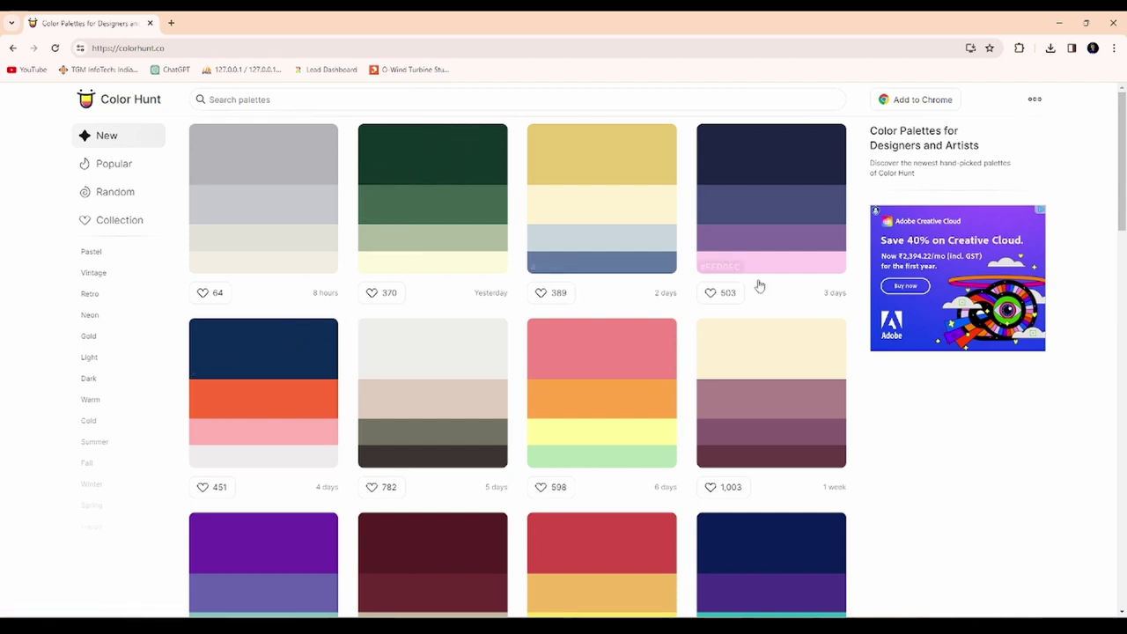
Open the navy, orange, pink and grey palette and copy its navy code #0C2D57.
ctrl+click(251, 189)
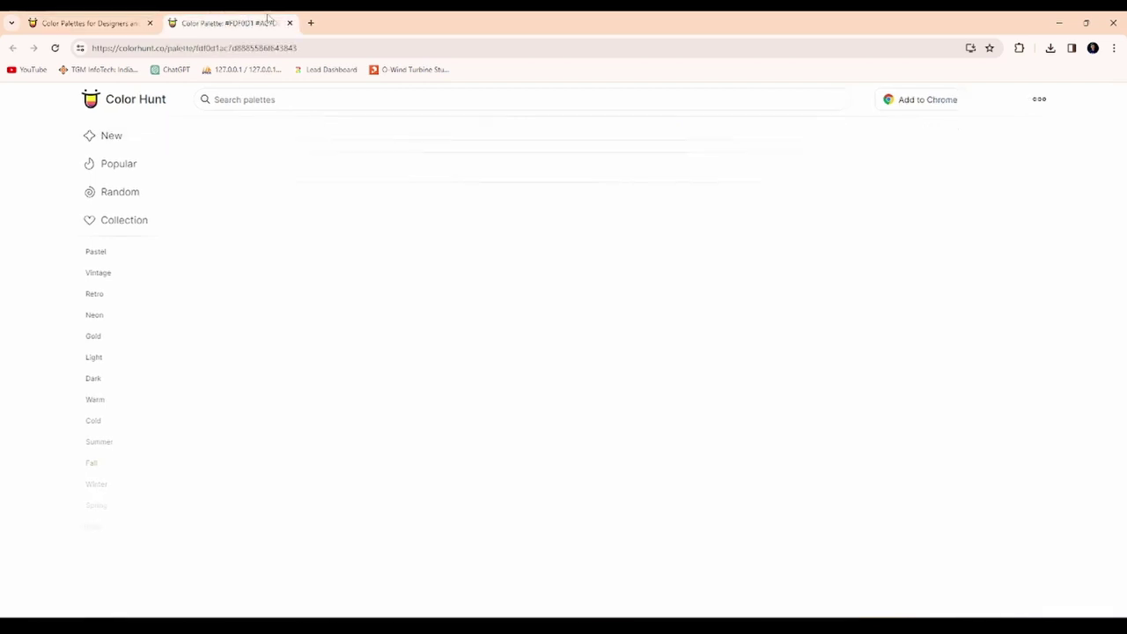
click(209, 23)
mouse_move(221, 355)
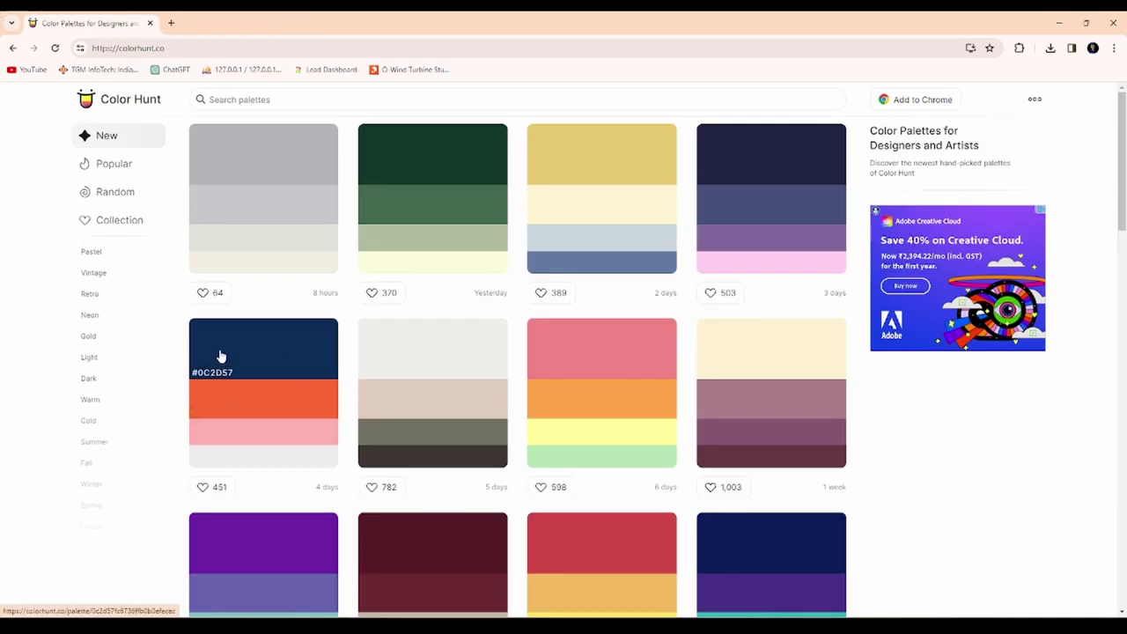
scroll(921, 506, down, 1)
scroll(892, 438, down, 2)
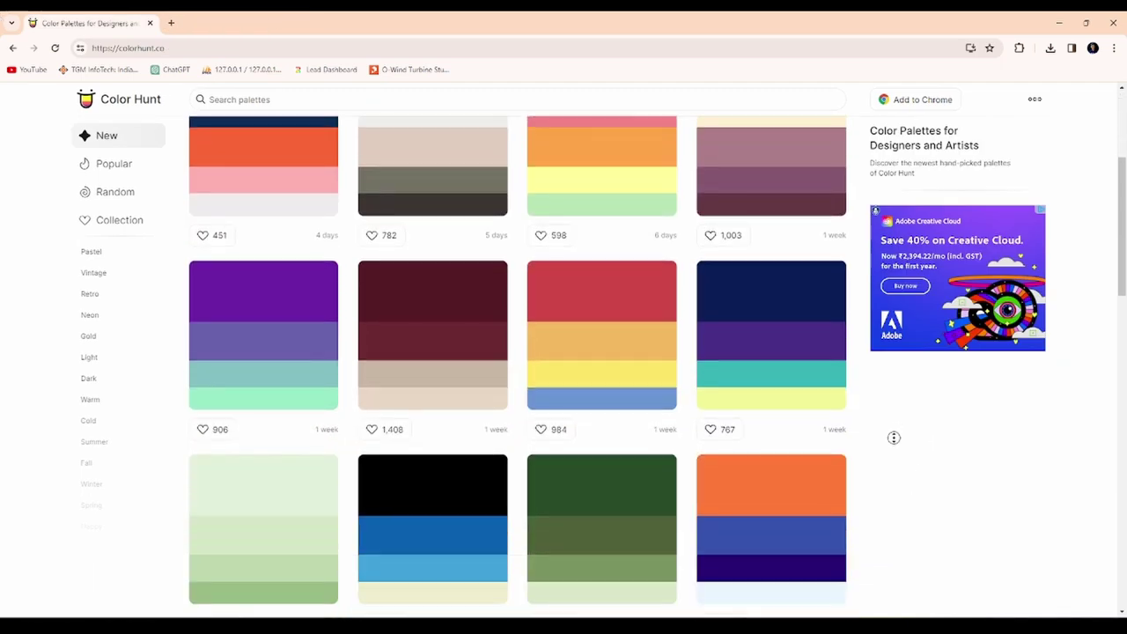
scroll(889, 449, down, 2)
scroll(880, 413, up, 5)
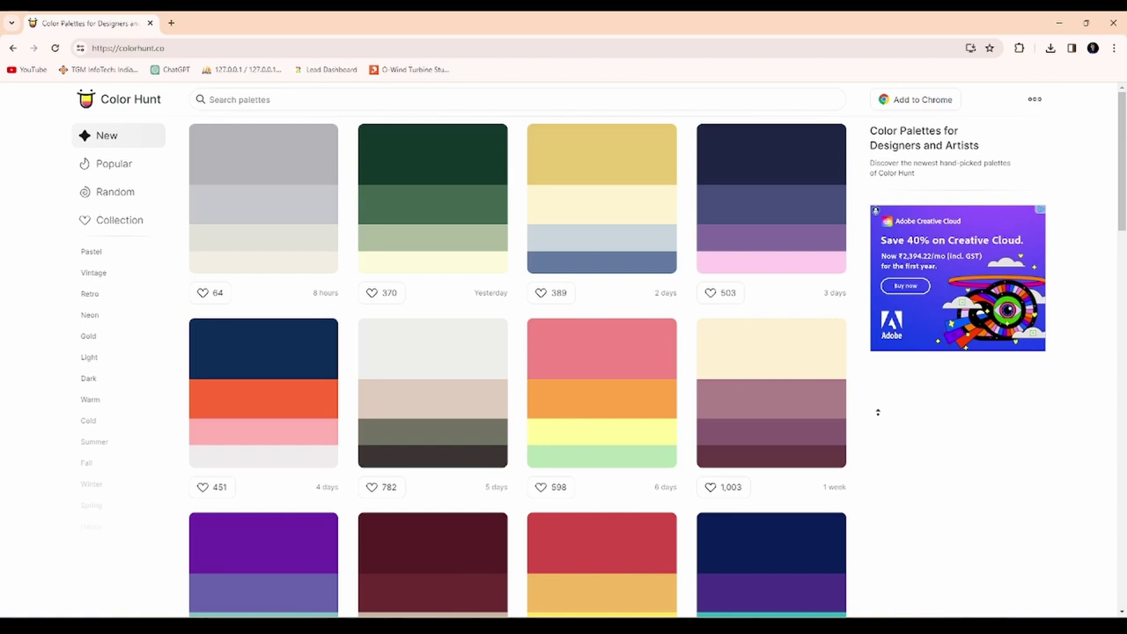
click(206, 345)
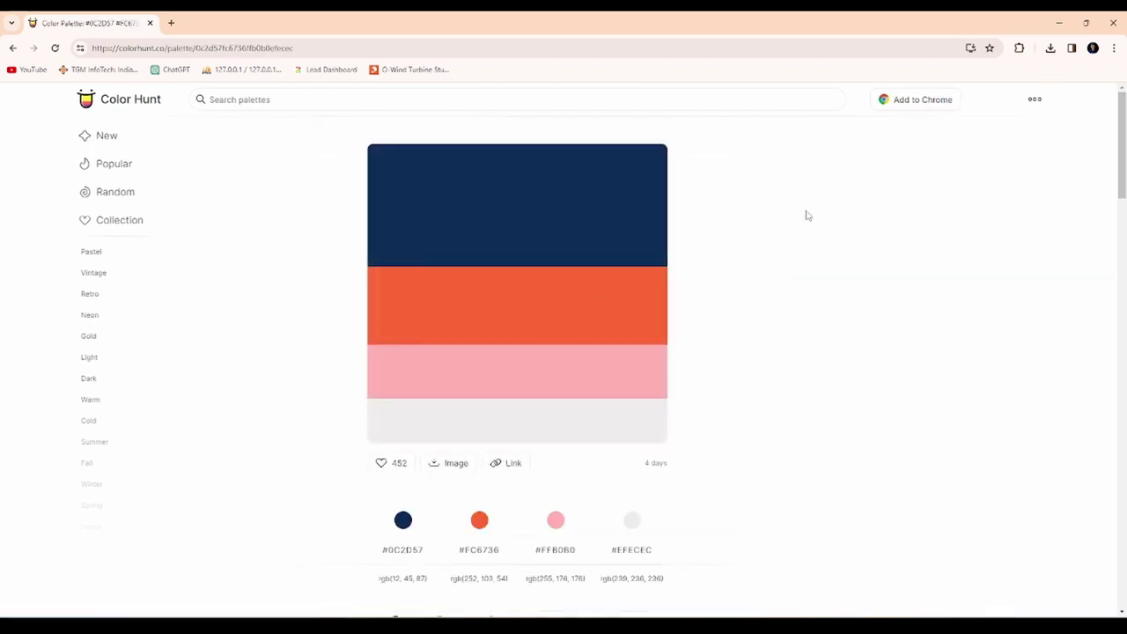
mouse_move(517, 205)
click(378, 261)
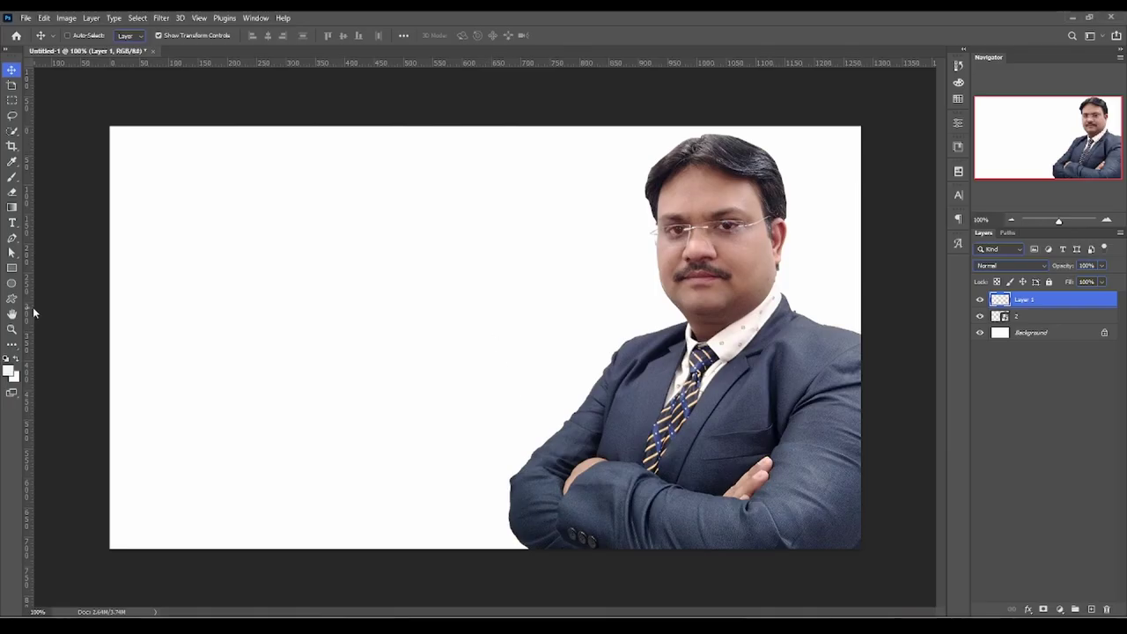
Set the foreground colour to the copied navy #0C2D57.
click(11, 371)
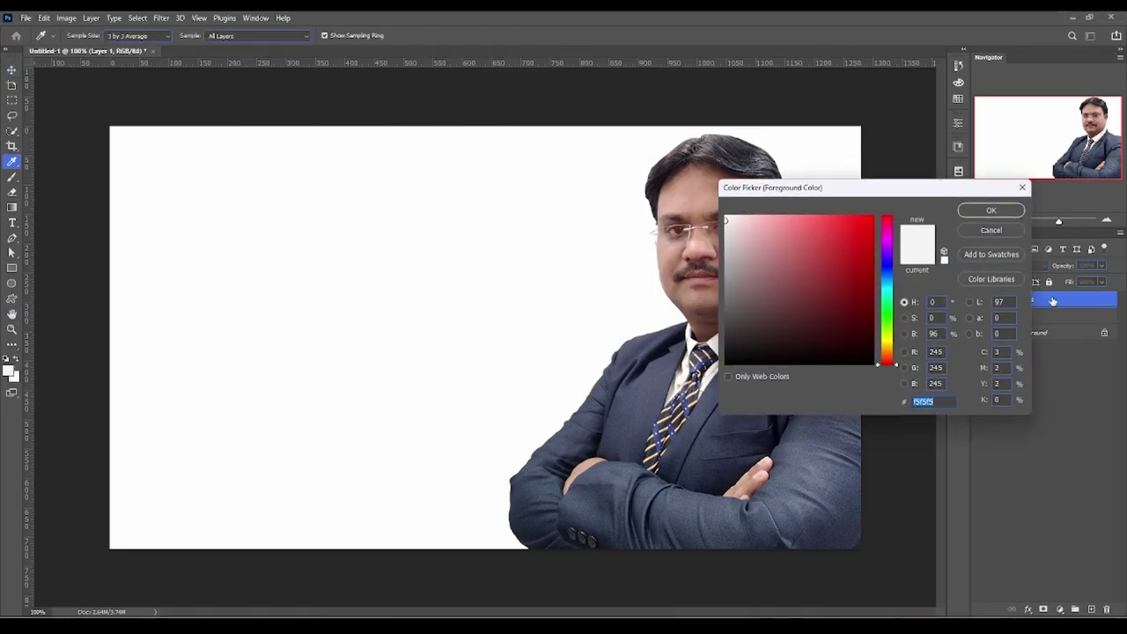
key(ctrl+v)
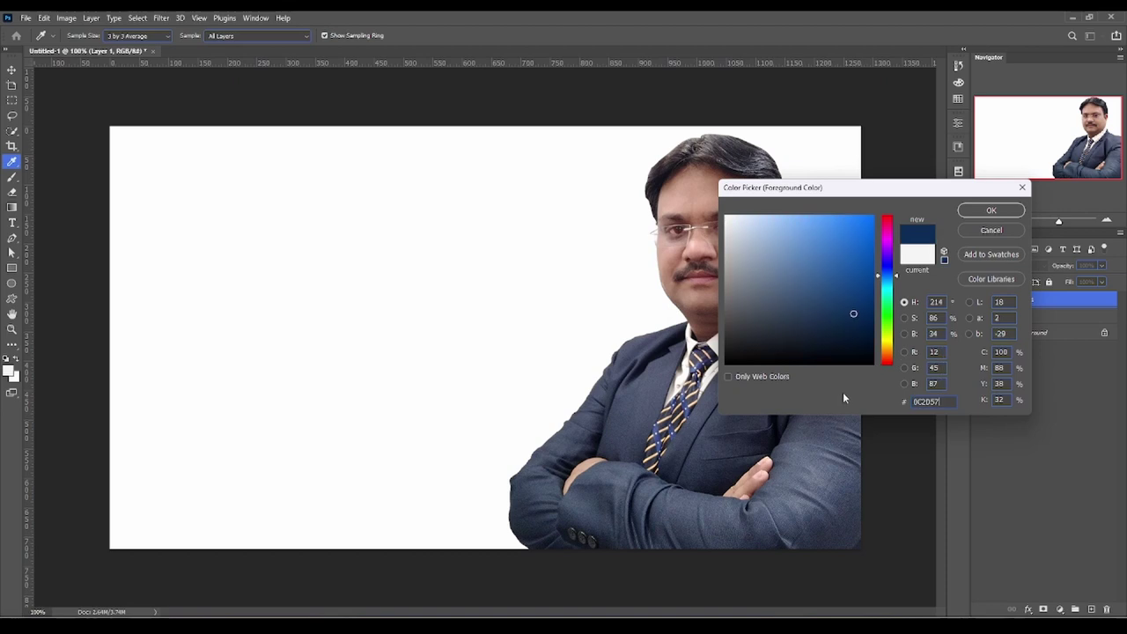
key(Return)
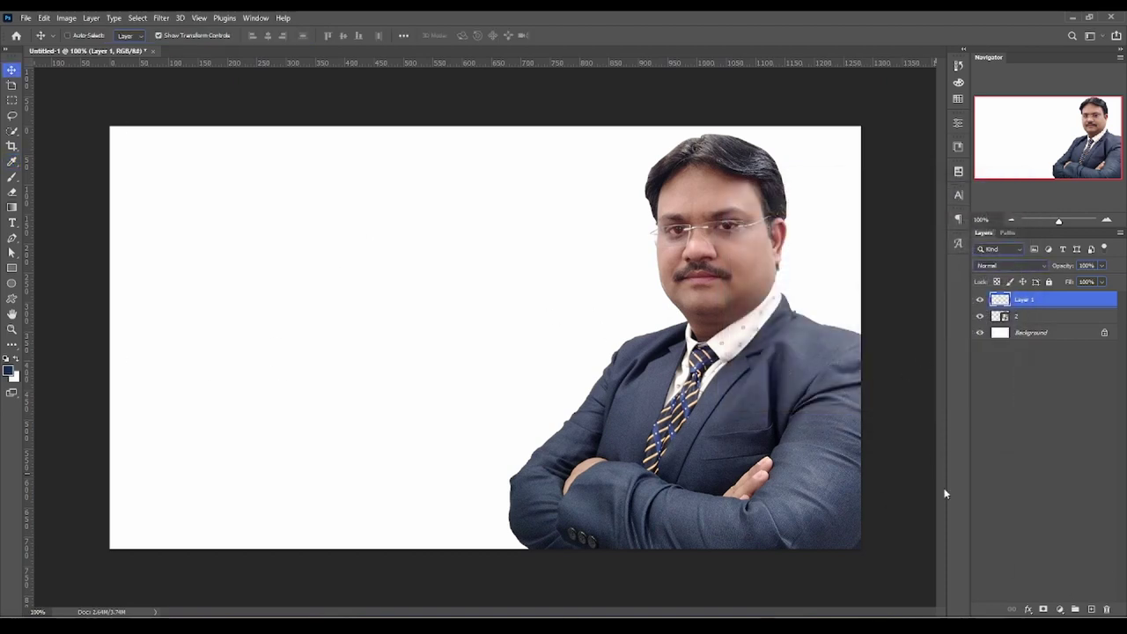
Add a navy Solid Color fill layer and move it below the man's photo.
click(1063, 609)
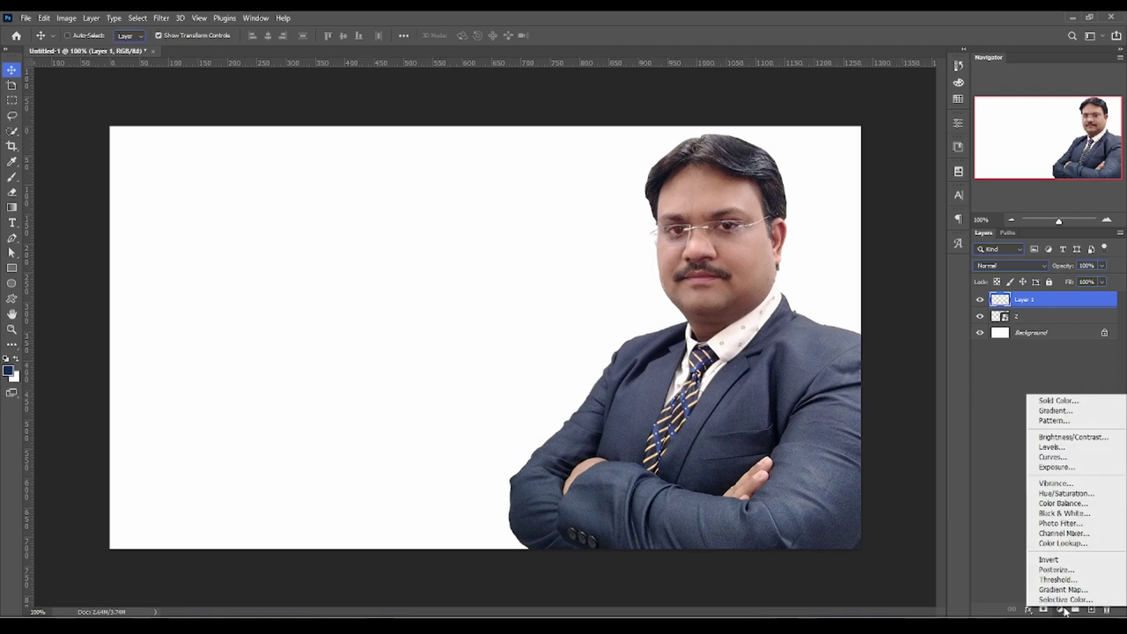
click(1052, 400)
click(990, 210)
key(v)
drag(1053, 300, 1053, 325)
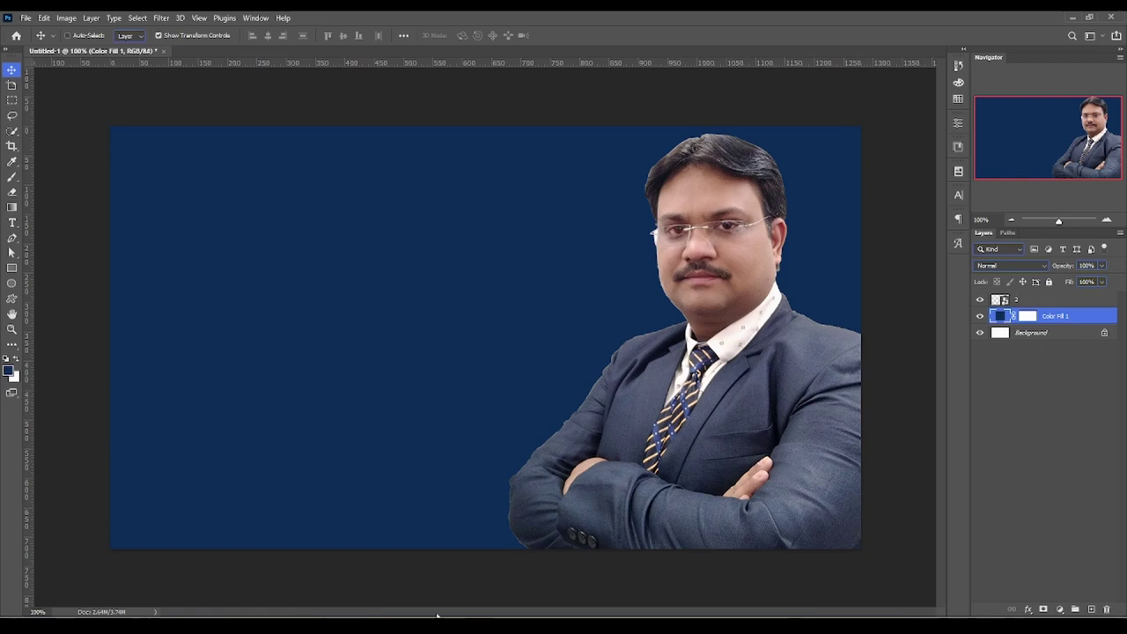
Search Google Images for 'networking cable pexels'.
key(alt+Tab)
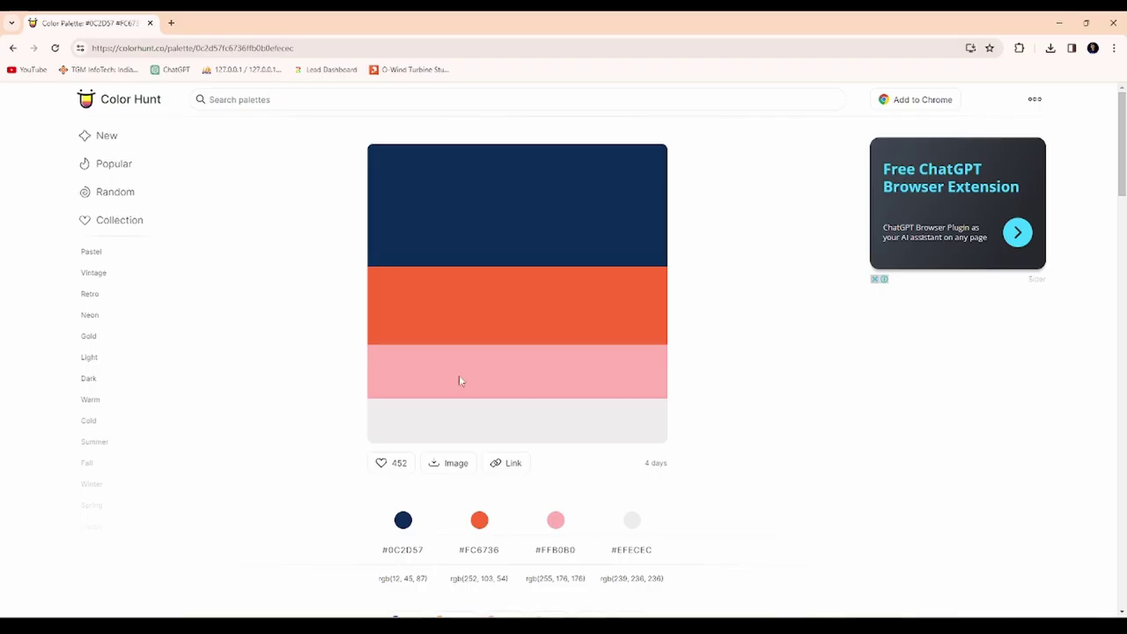
key(ctrl+t)
click(181, 46)
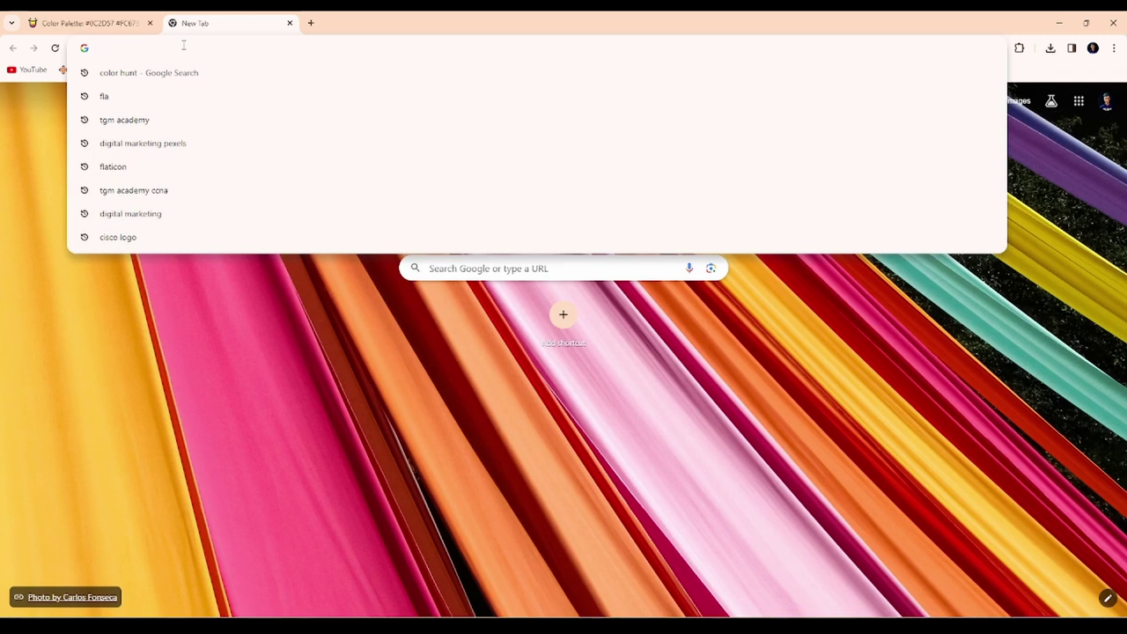
text(c)
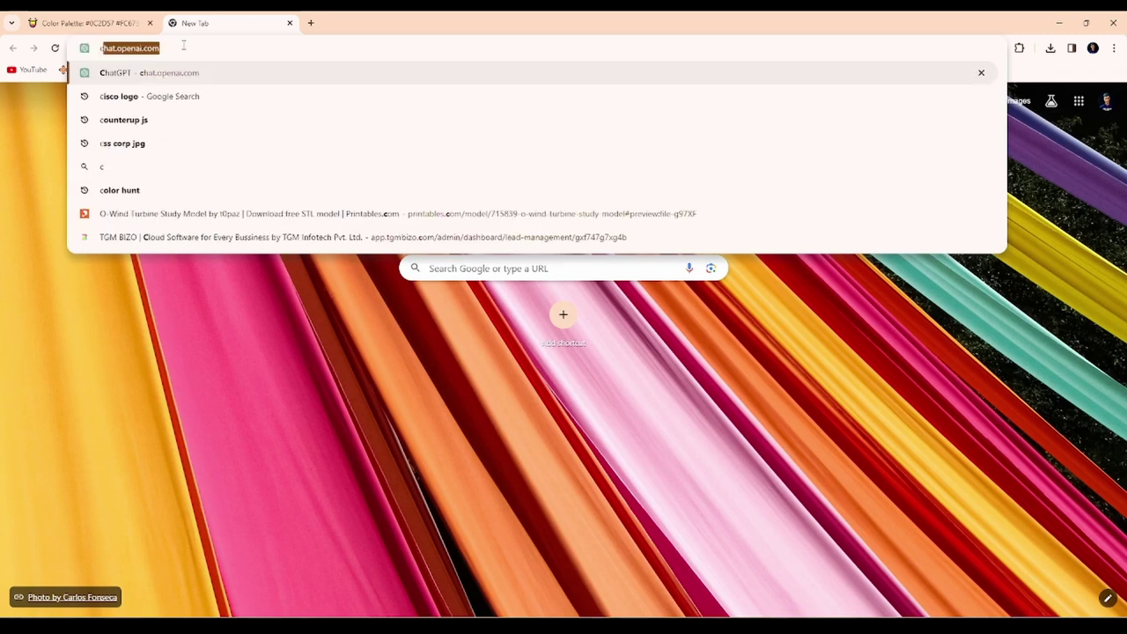
text(ompu)
key(BackSpace)
key(BackSpace)
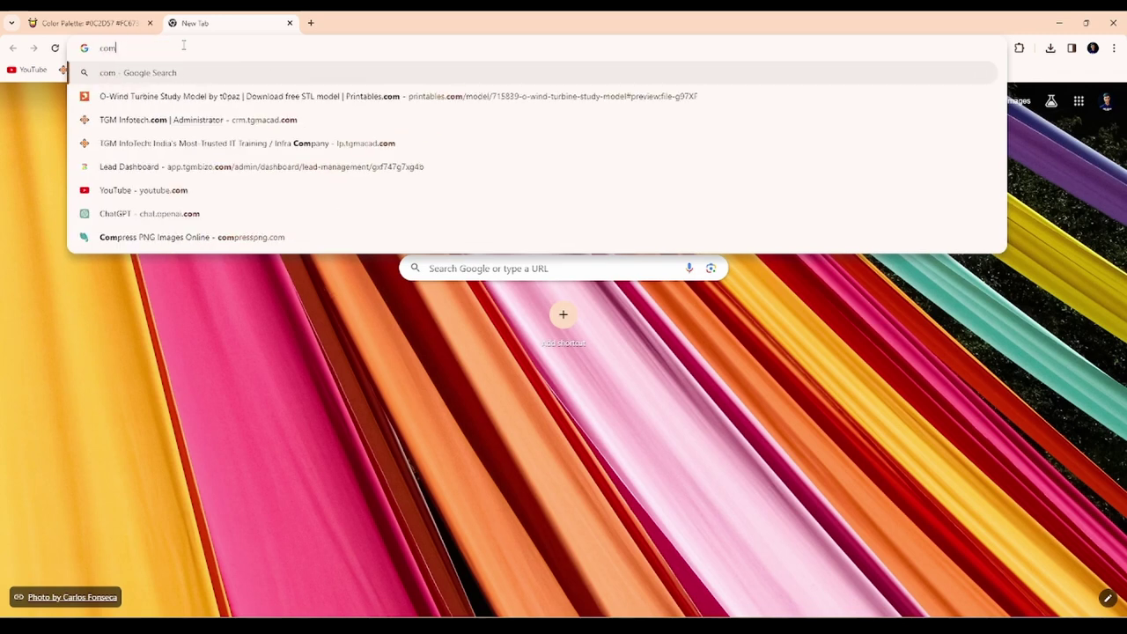
key(BackSpace)
key(BackSpace)
key(BackSpace)
text(netwo)
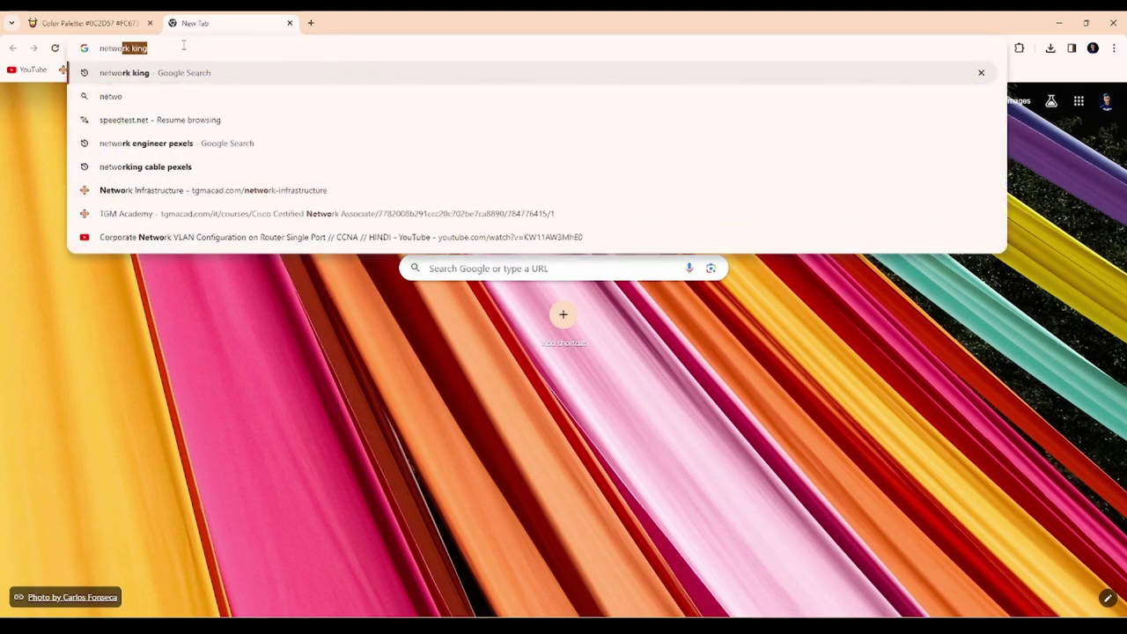
text(rking)
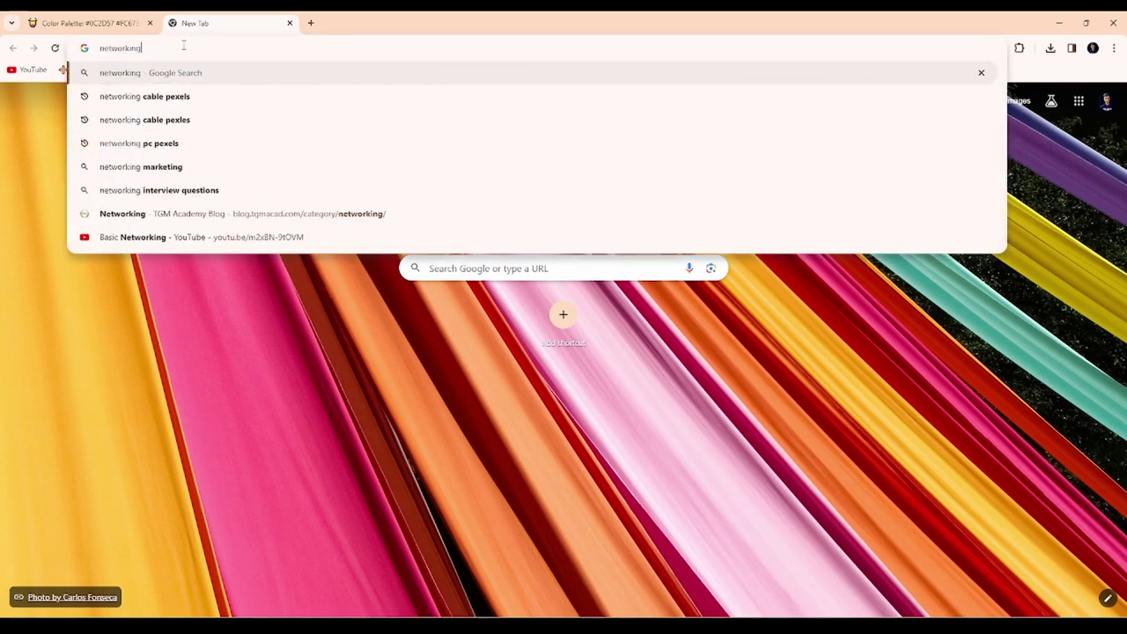
key(Down)
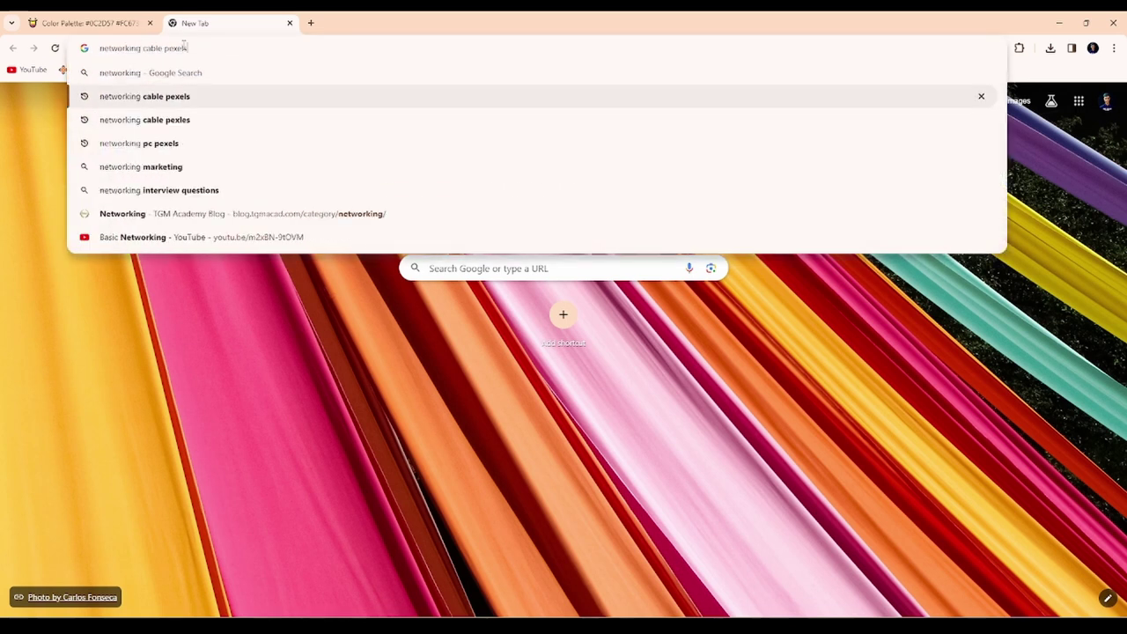
key(Return)
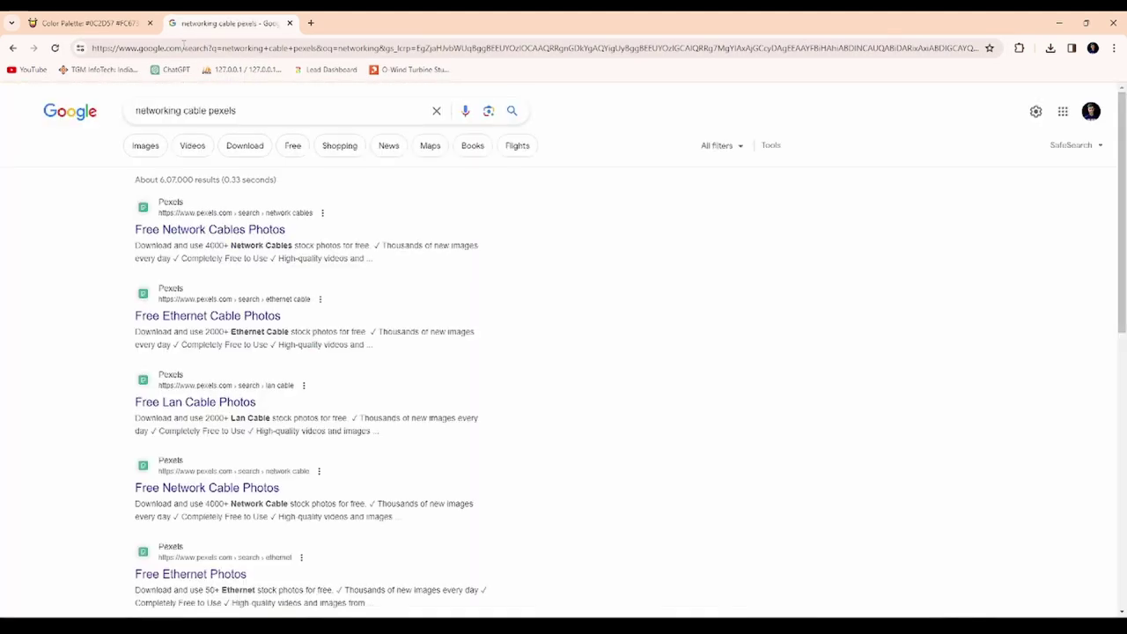
click(146, 146)
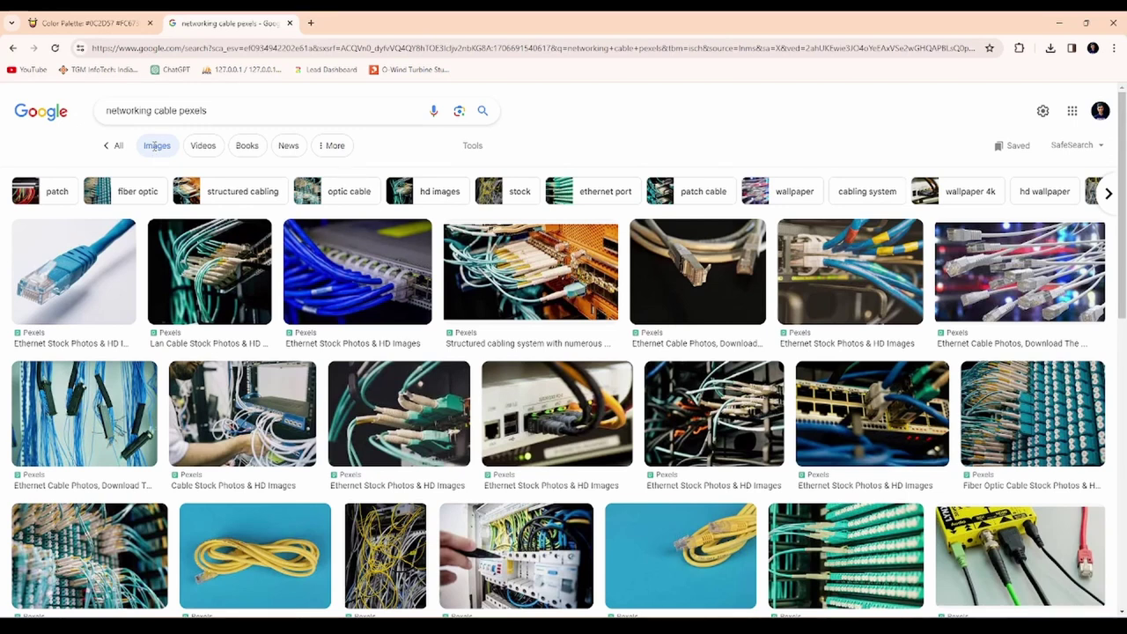
Download the Pexels switch hub photo with plugged ports and drag it into the banner.
click(209, 277)
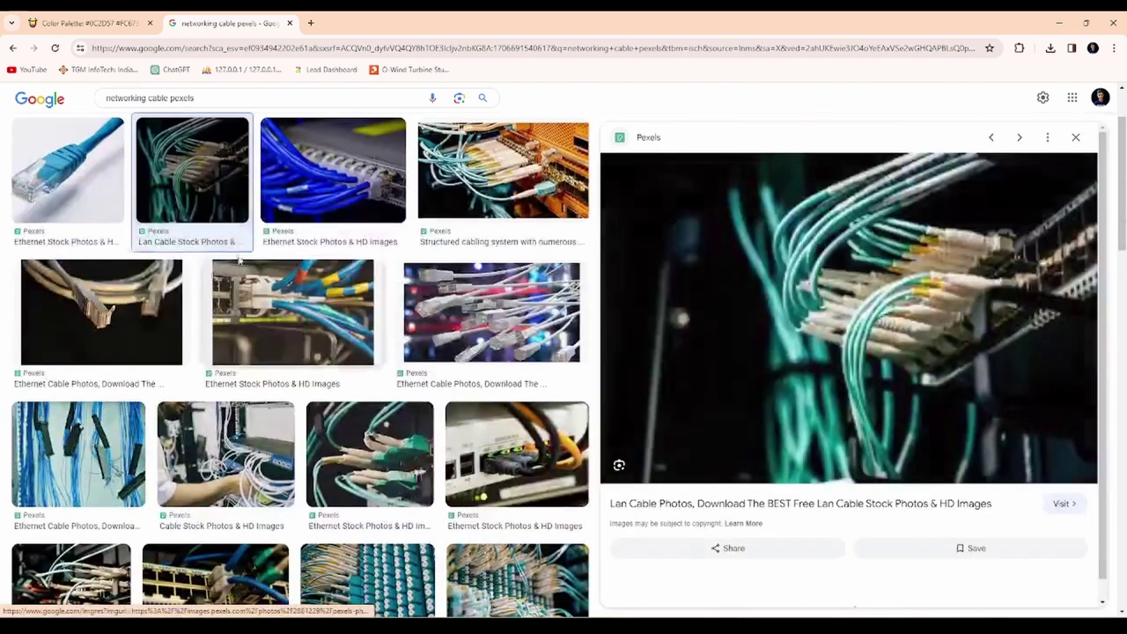
click(473, 297)
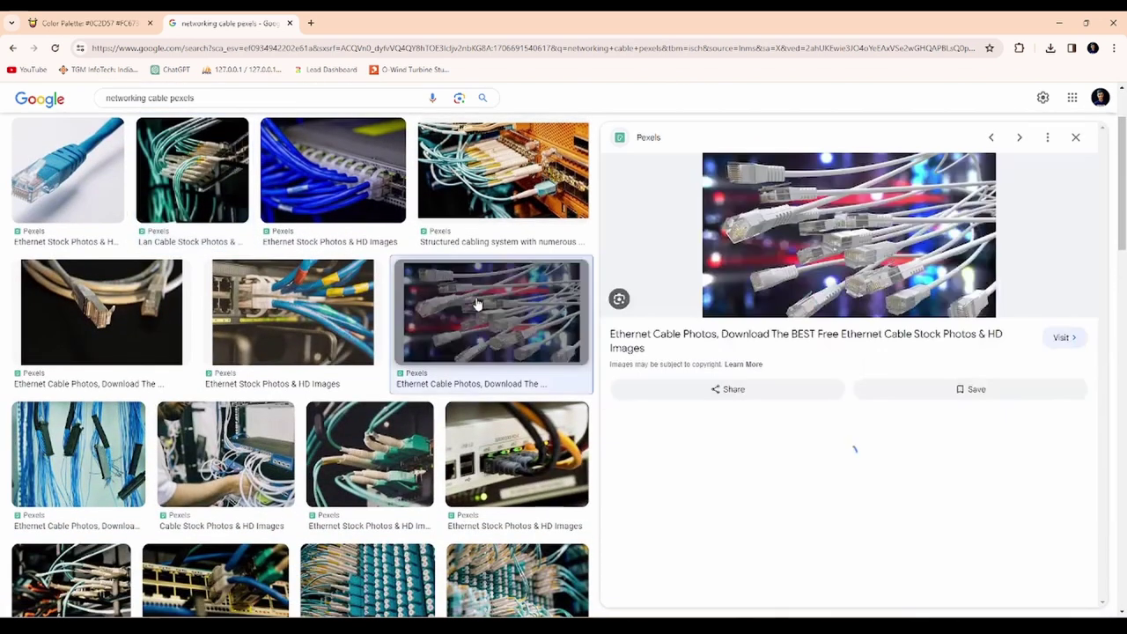
click(513, 432)
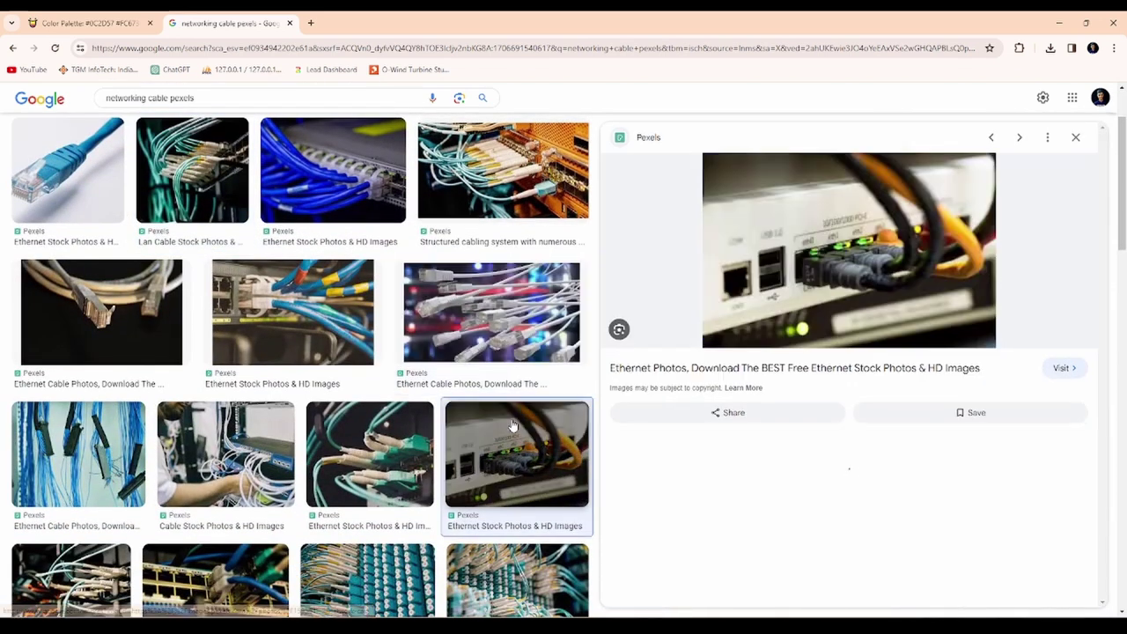
click(856, 237)
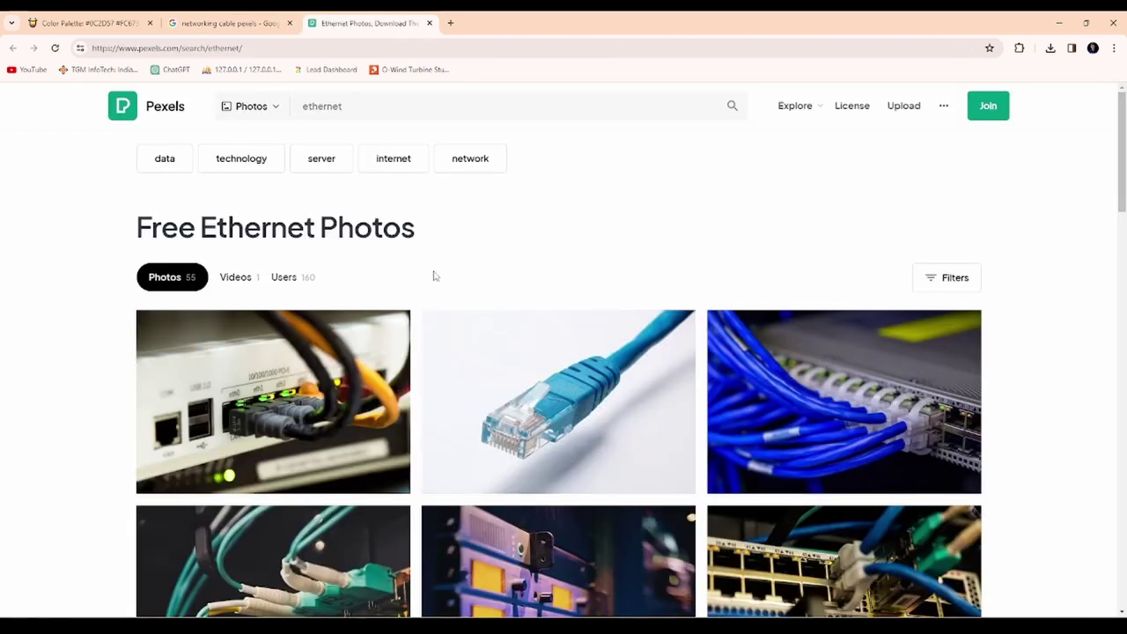
click(206, 392)
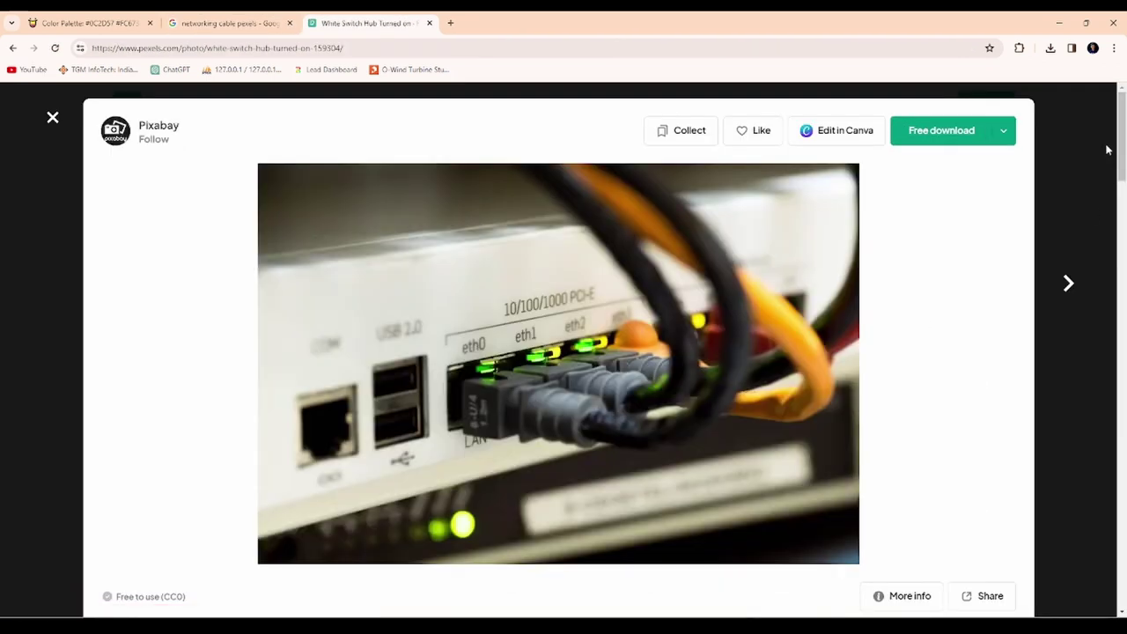
click(969, 139)
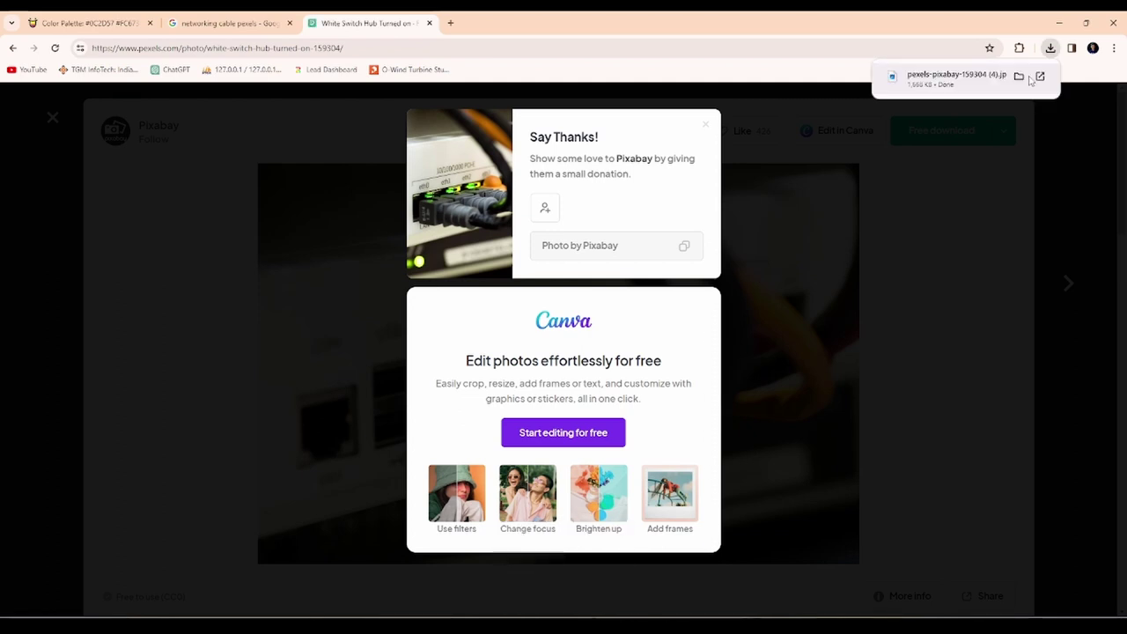
mouse_move(955, 78)
mouse_down()
mouse_move(678, 341)
mouse_move(585, 403)
mouse_up()
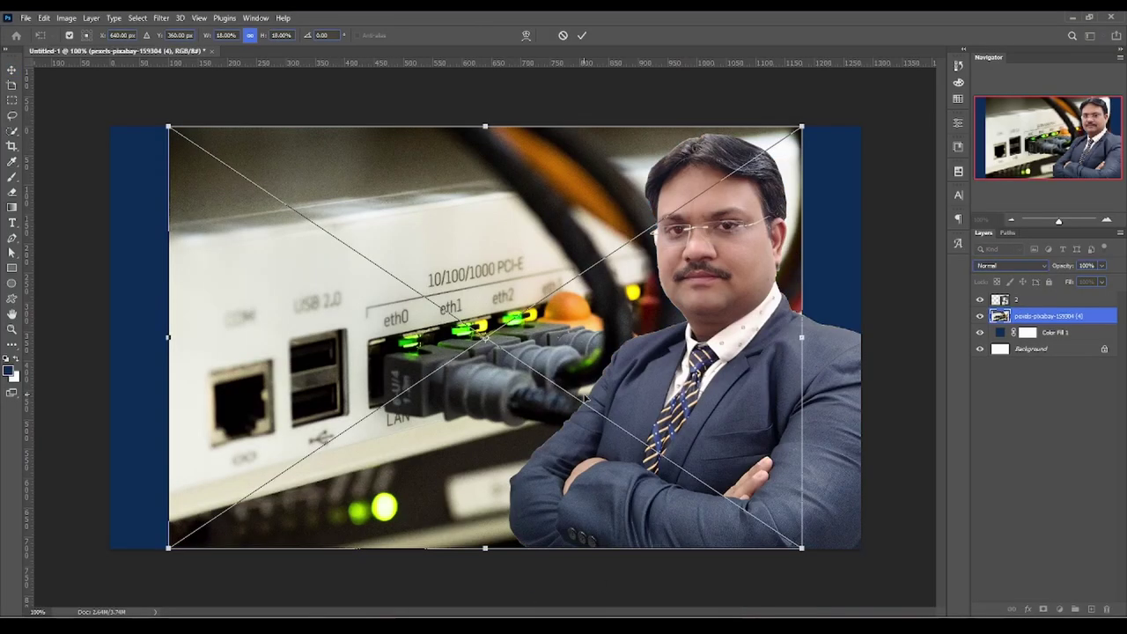
Enlarge the network-switch photo to fill the banner and move its layer below Color Fill 1.
drag(807, 339, 870, 337)
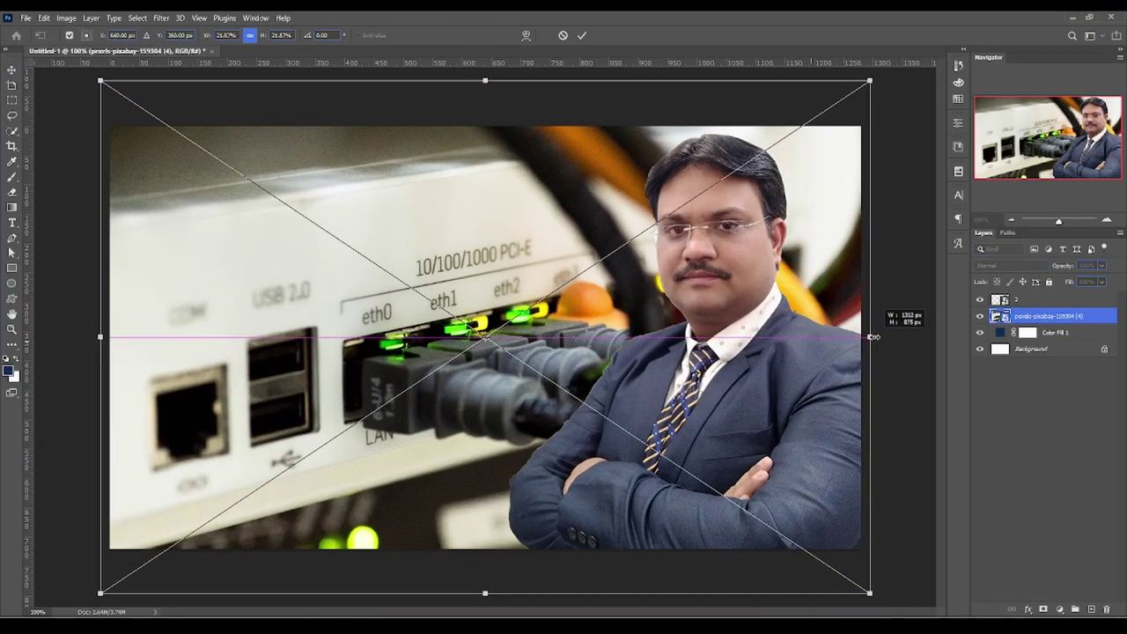
drag(1048, 315, 1059, 343)
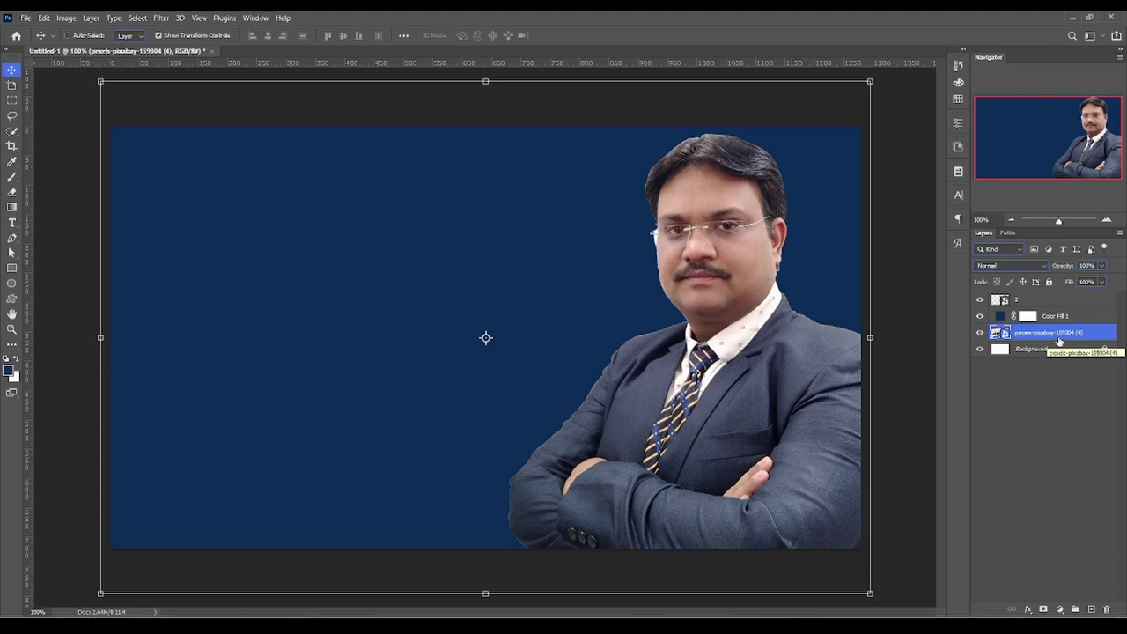
Duplicate Color Fill 1 and set the original's blend mode to Color.
click(1056, 315)
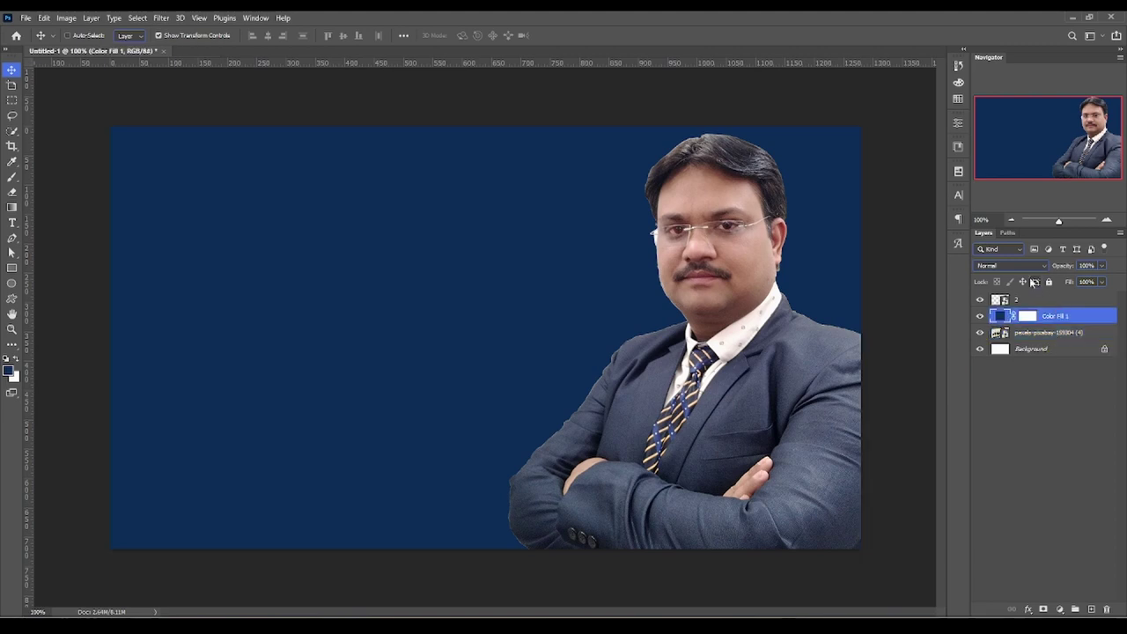
click(1021, 266)
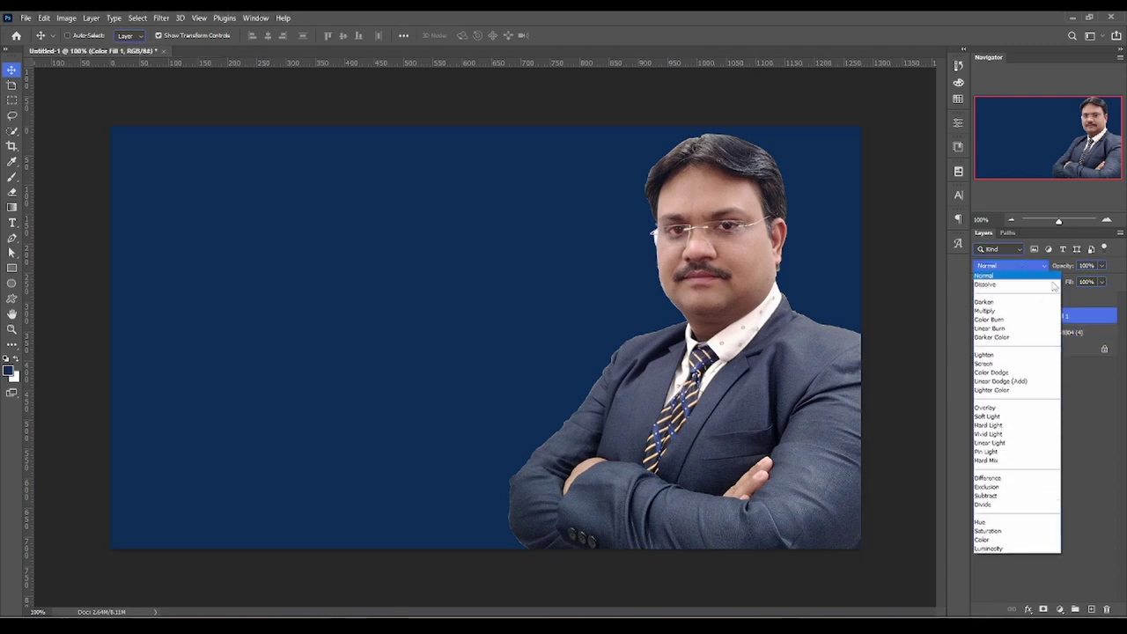
click(1096, 317)
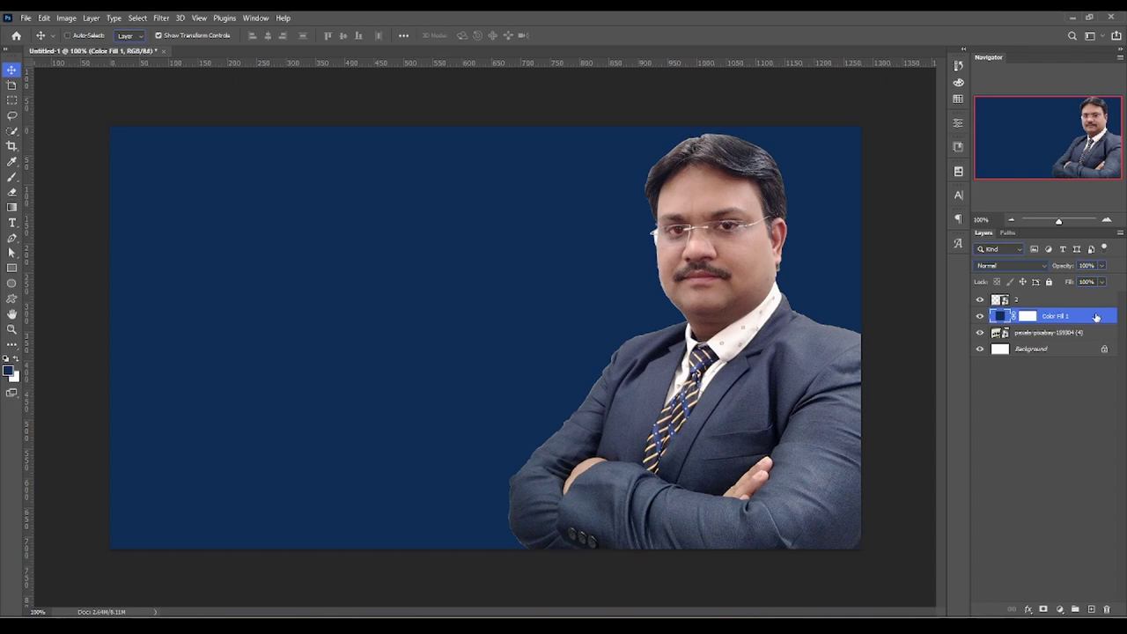
key(ctrl+j)
click(1064, 332)
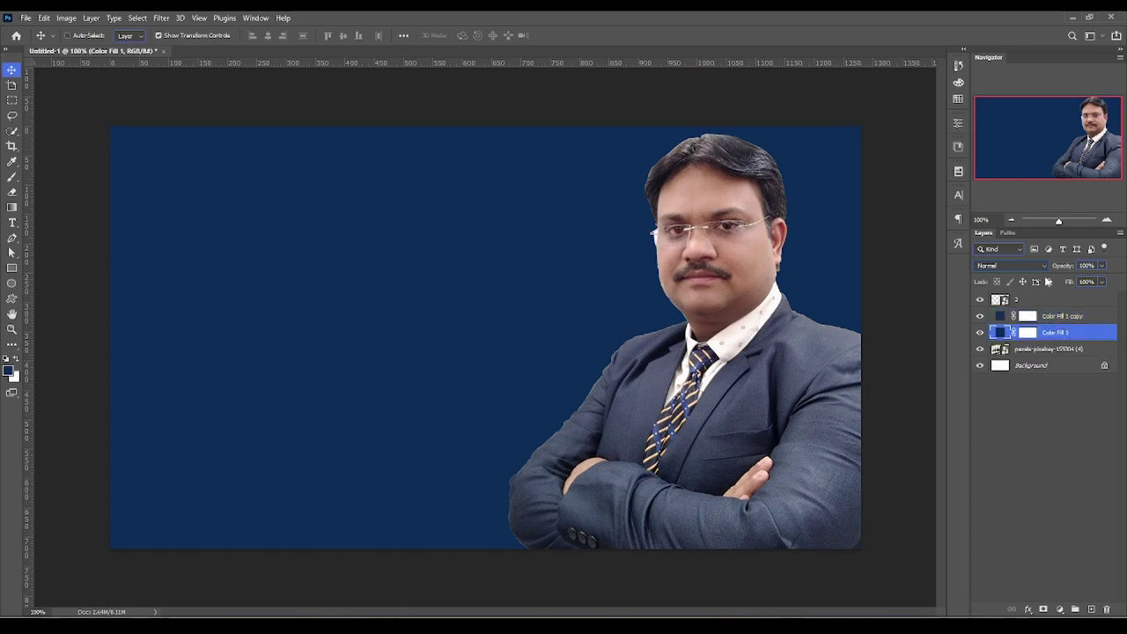
click(1032, 265)
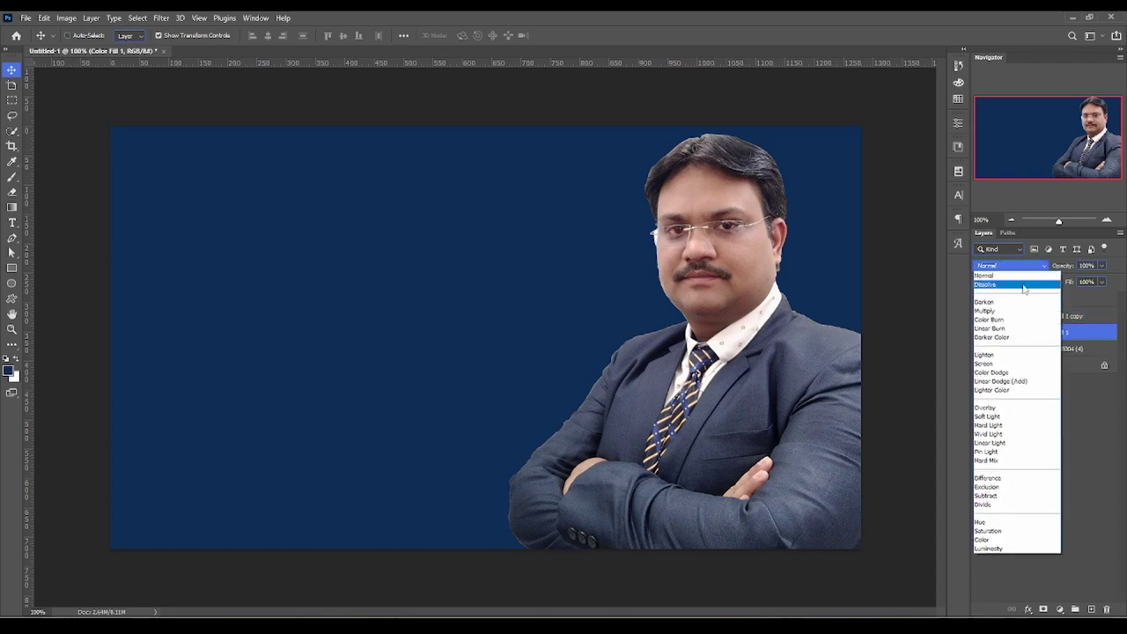
click(989, 540)
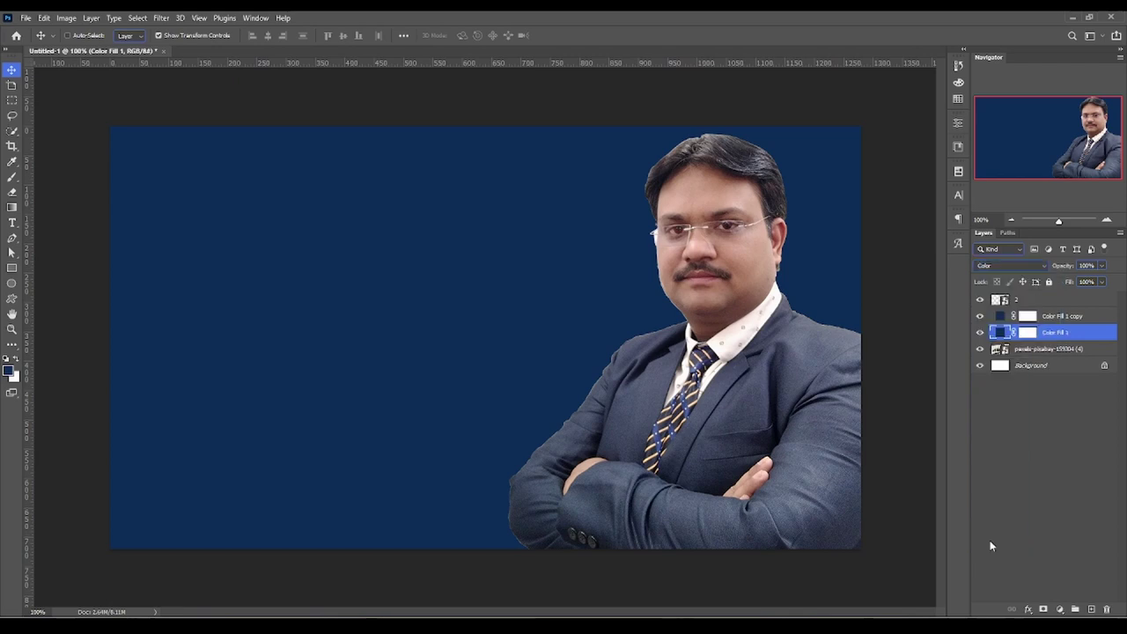
Set the Color Fill 1 copy's opacity to 87% so the switch photo shows through.
click(1074, 315)
drag(1098, 276, 1081, 280)
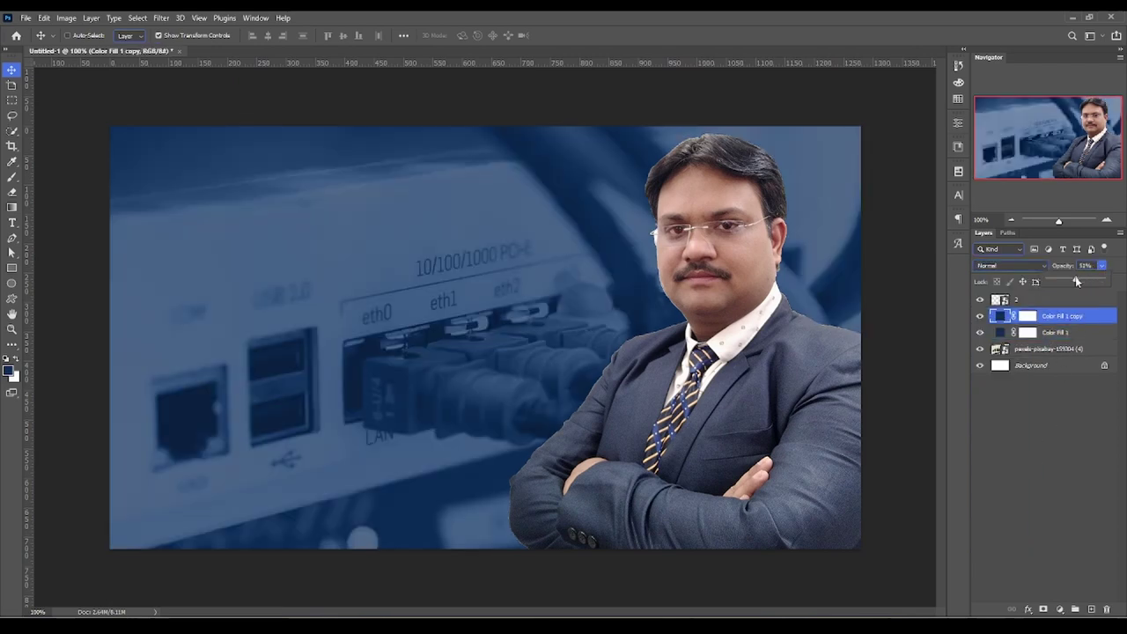
click(1061, 331)
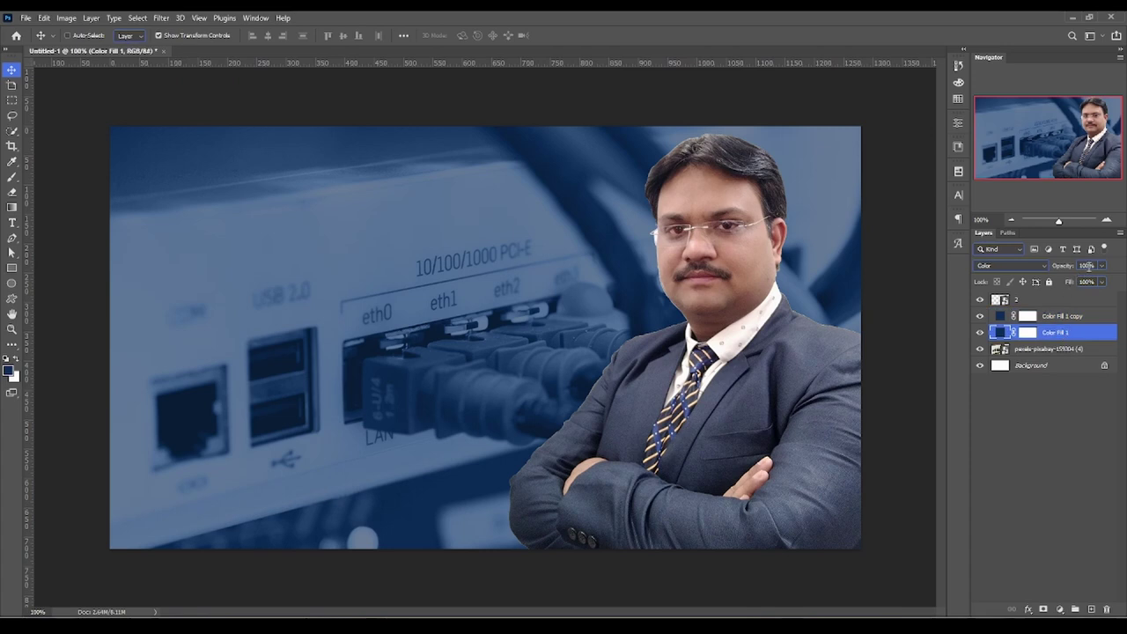
click(1100, 267)
click(1073, 319)
click(1101, 266)
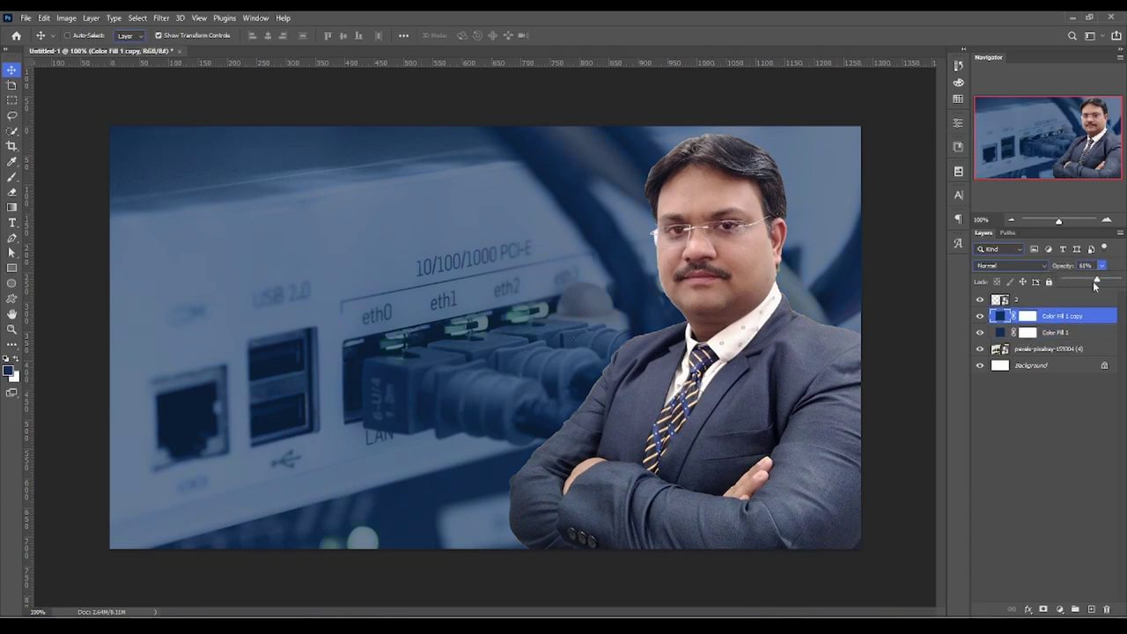
drag(1095, 280, 1112, 281)
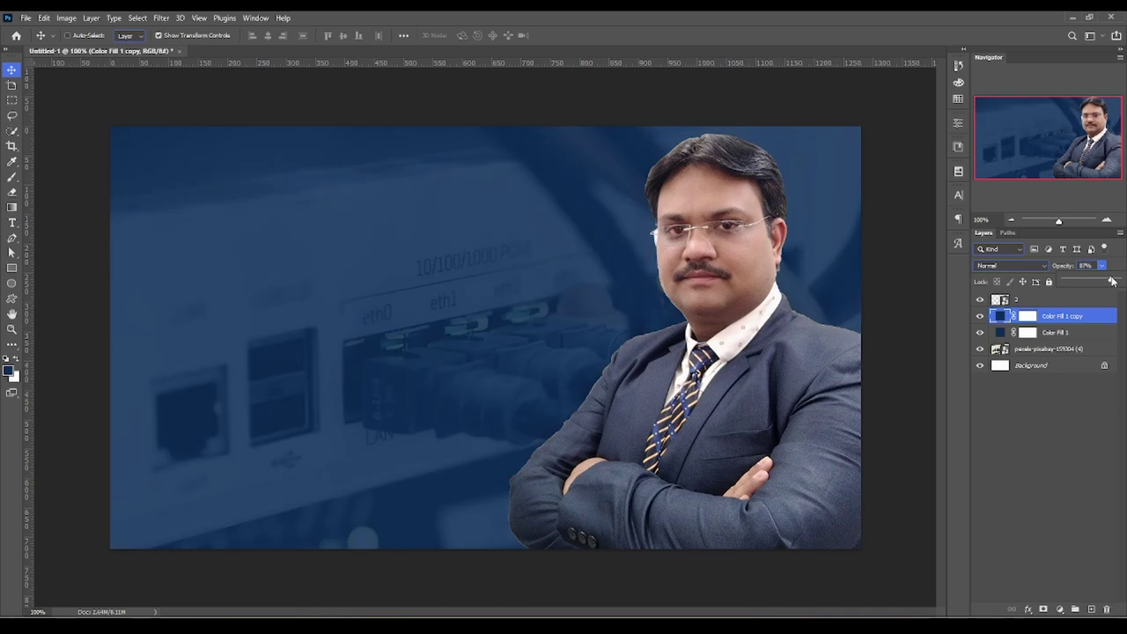
click(978, 334)
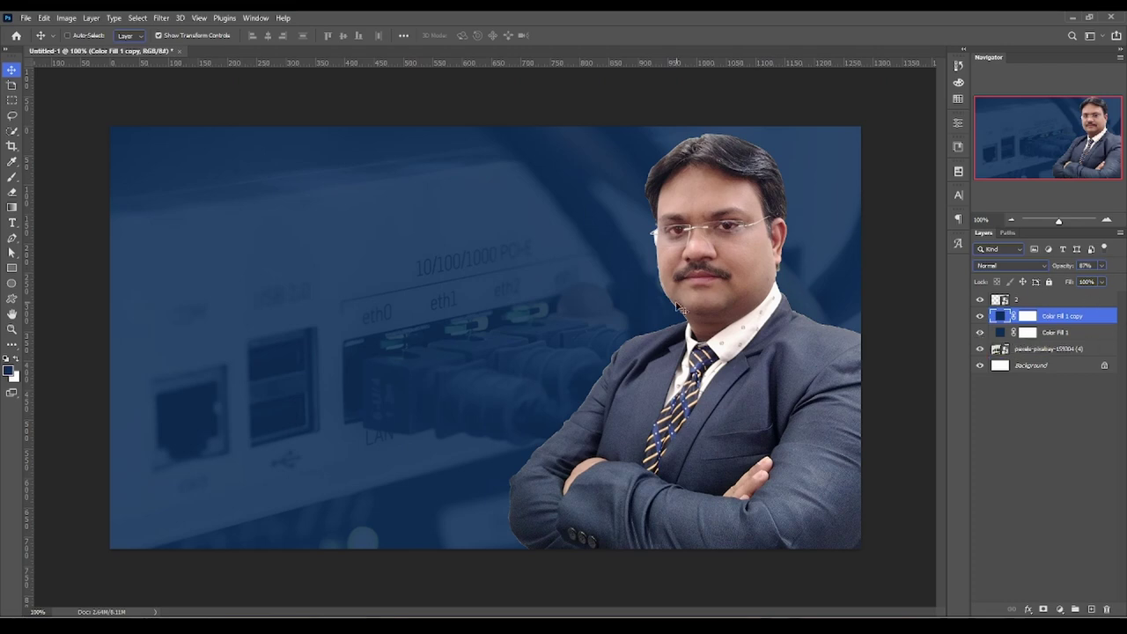
Zoom out, hide Color Fill 1 and the photo, and set the copy's opacity to 100%.
key(z)
drag(108, 324, 352, 345)
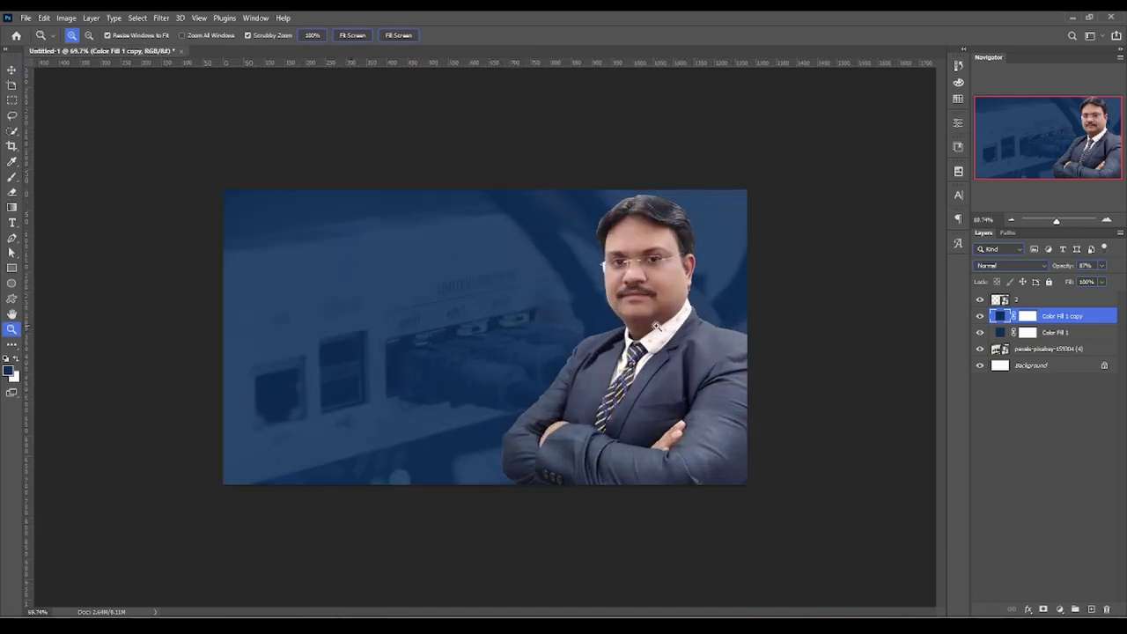
drag(979, 332, 980, 349)
click(1101, 265)
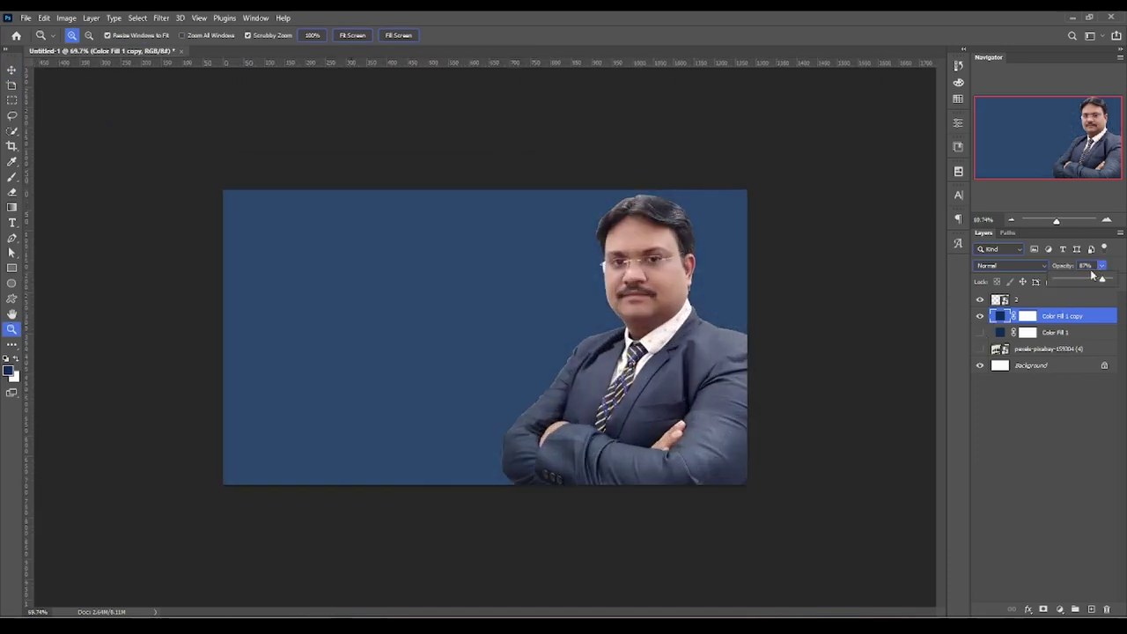
click(1109, 281)
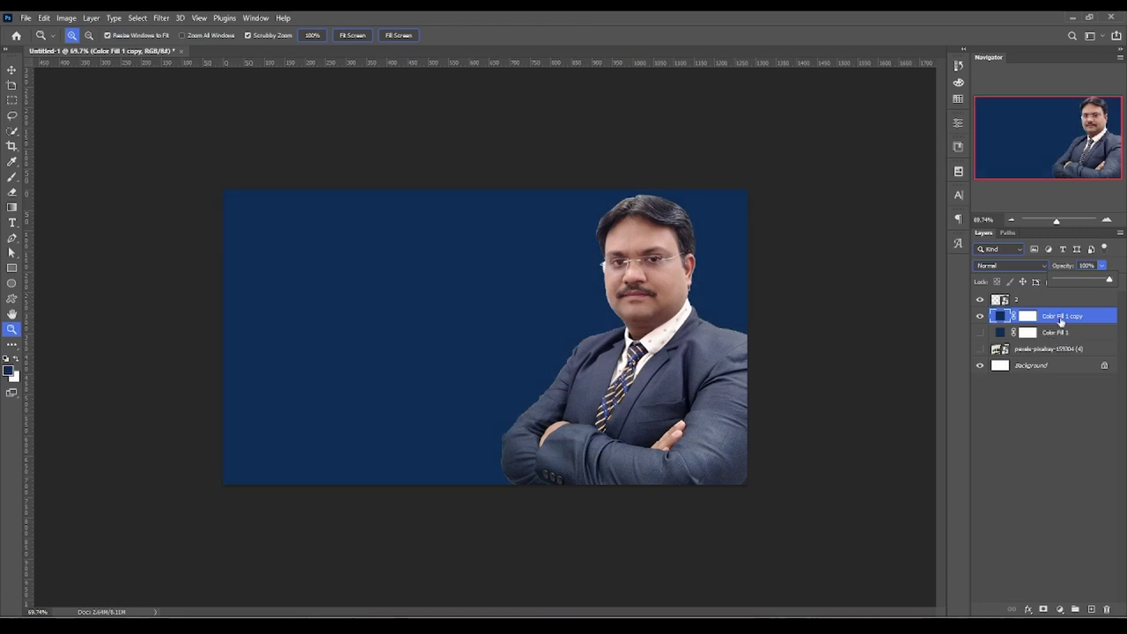
Duplicate the fill as a #041429 layer and invert its mask to black.
key(ctrl+j)
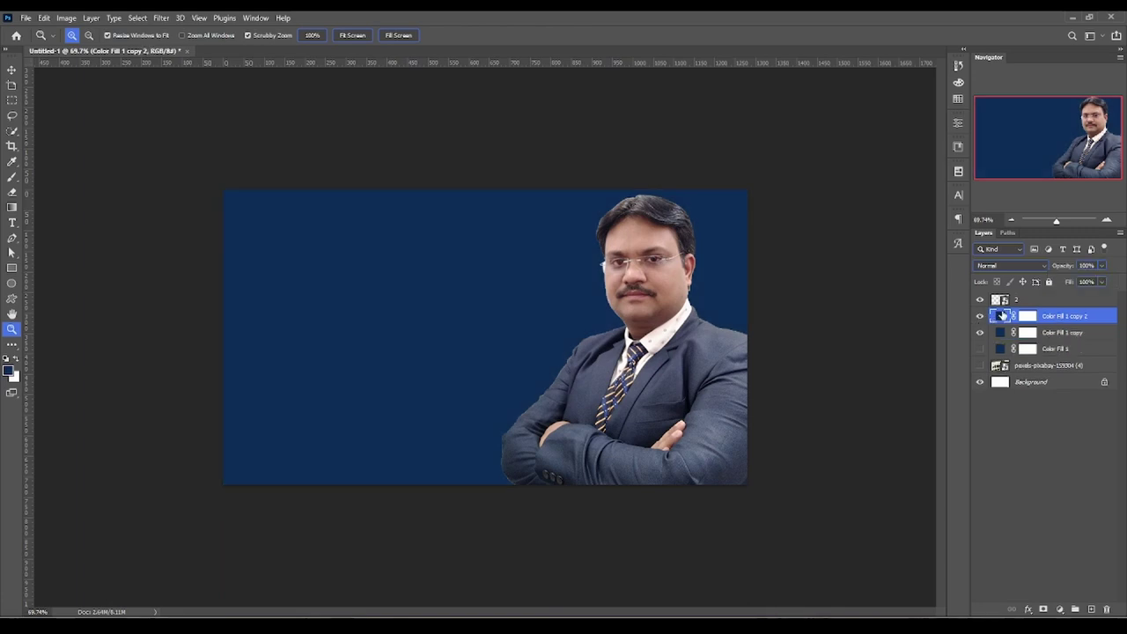
double_click(1000, 316)
drag(854, 314, 858, 341)
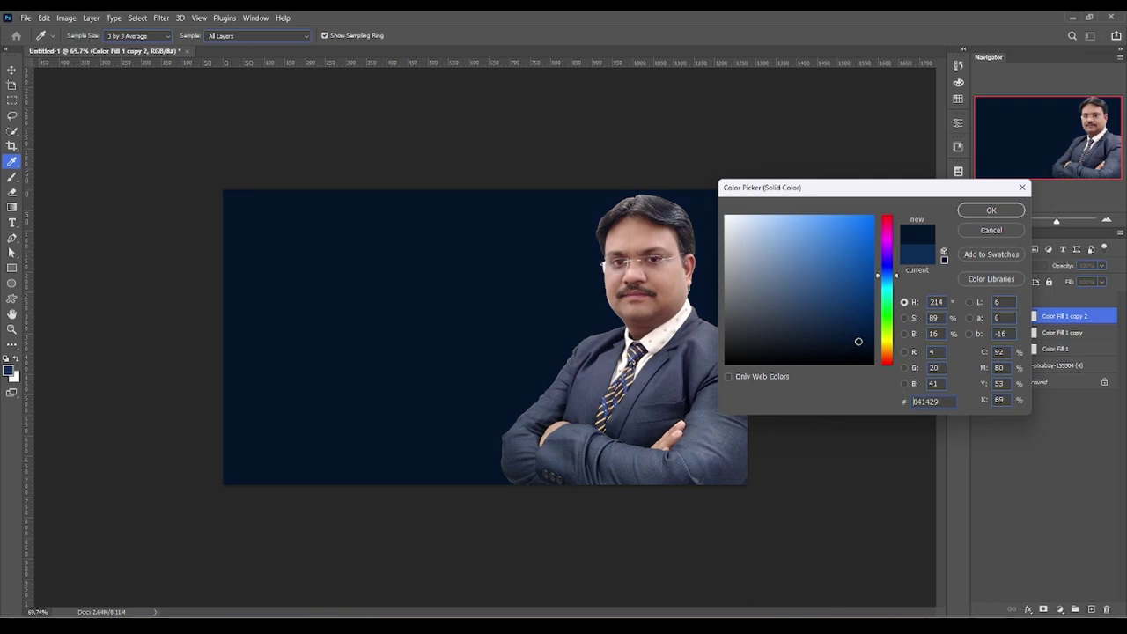
click(991, 210)
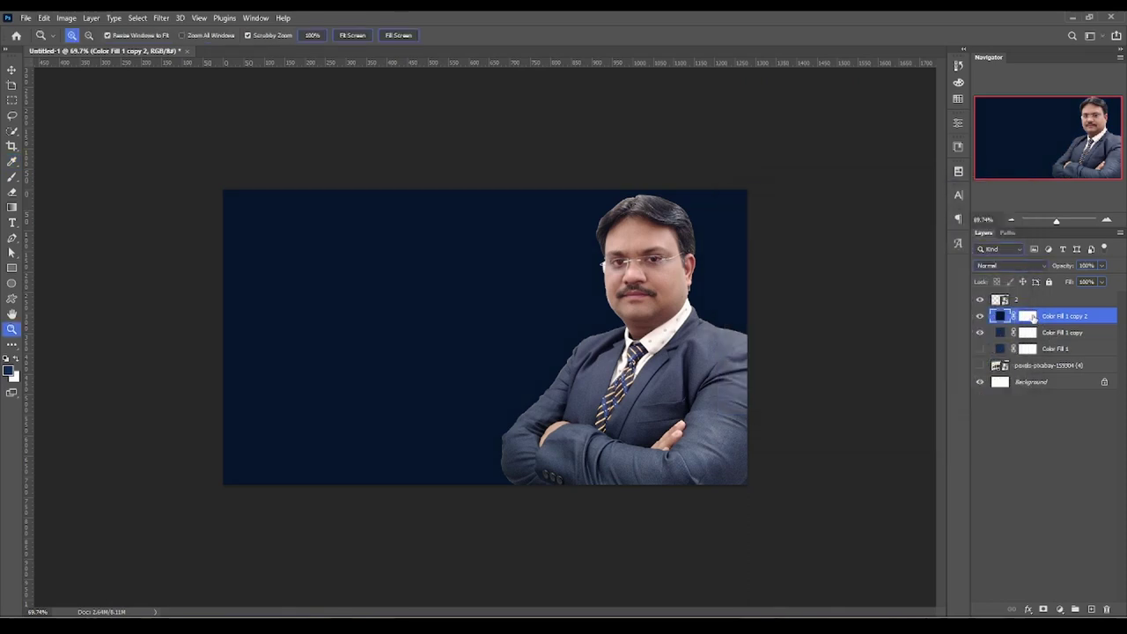
click(1027, 316)
key(ctrl+i)
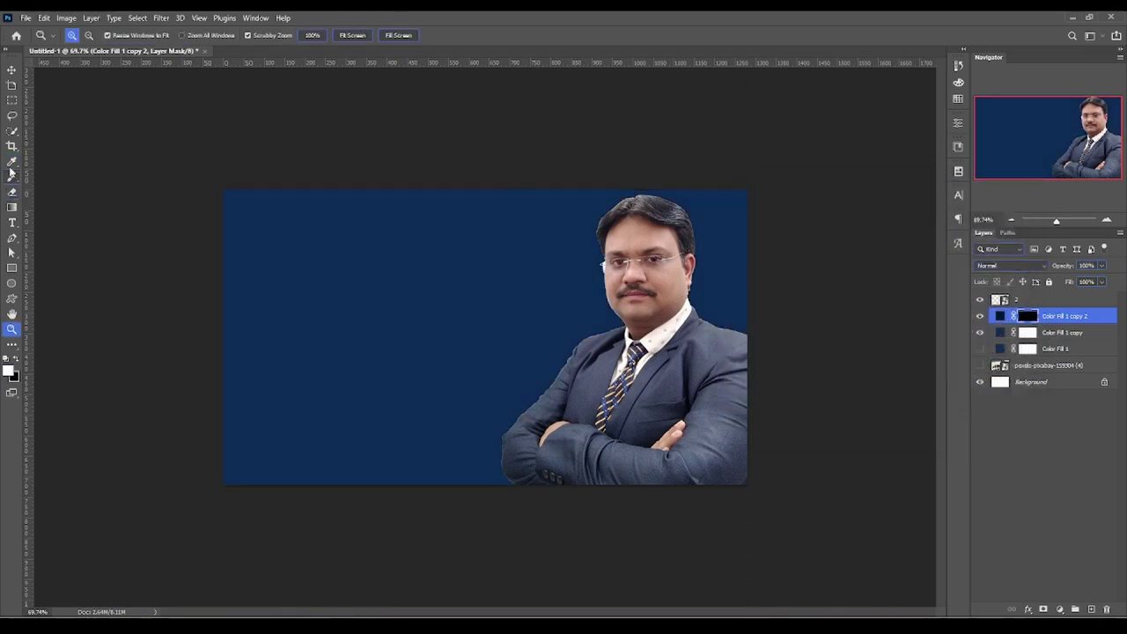
Paint the Color Fill 1 copy 2 mask with a large soft brush to darken the banner's bottom.
click(11, 176)
right_click(460, 106)
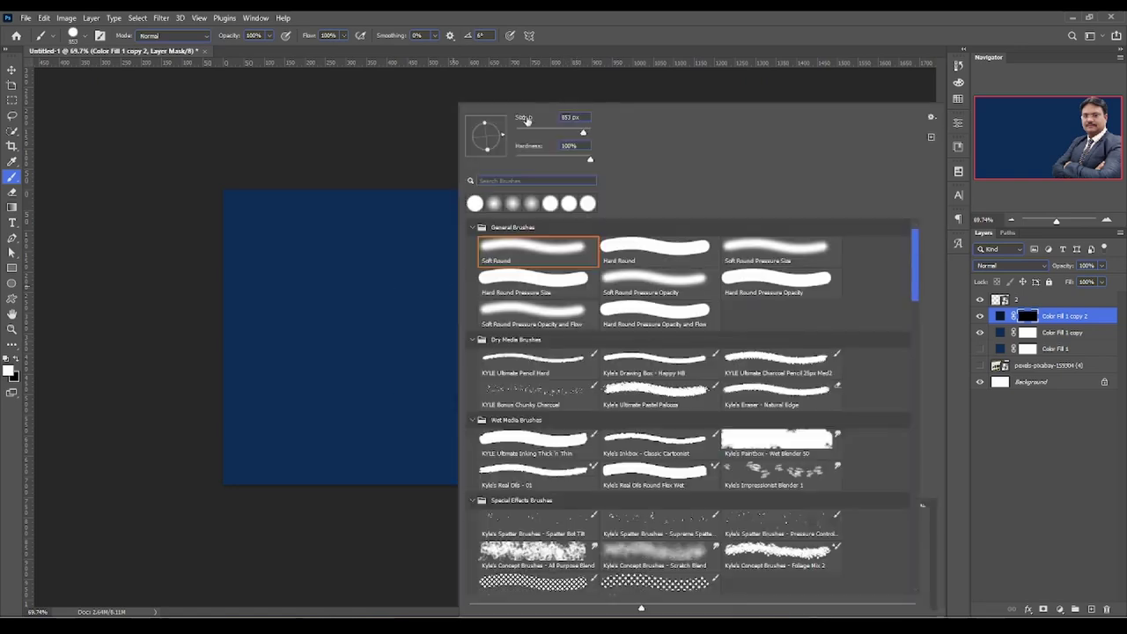
click(315, 242)
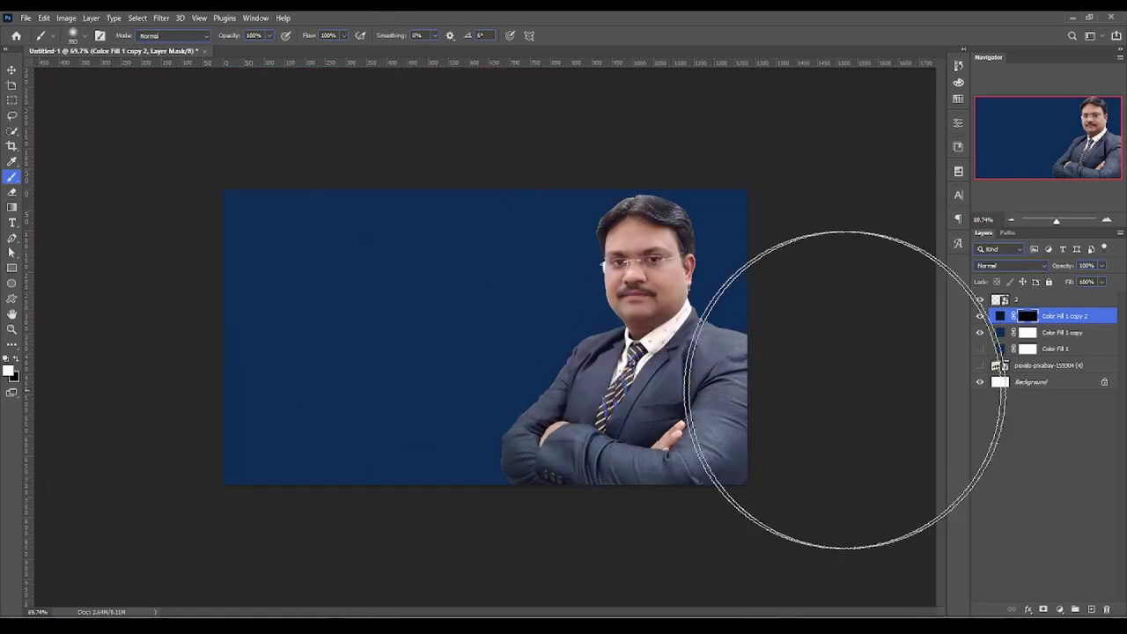
drag(730, 477, 244, 590)
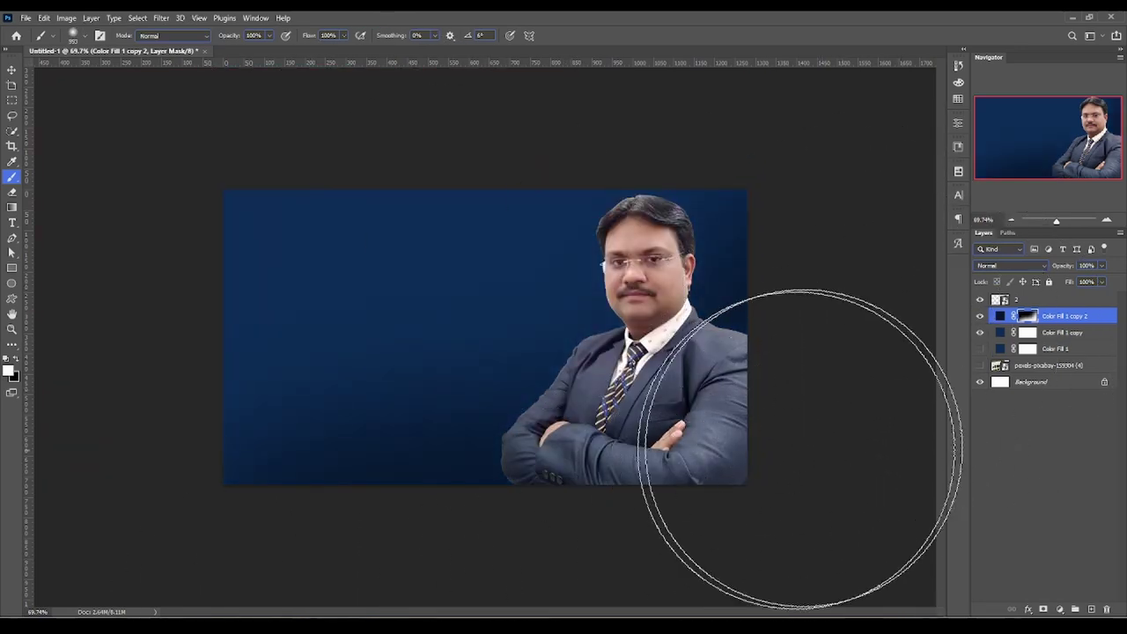
drag(659, 447, 704, 447)
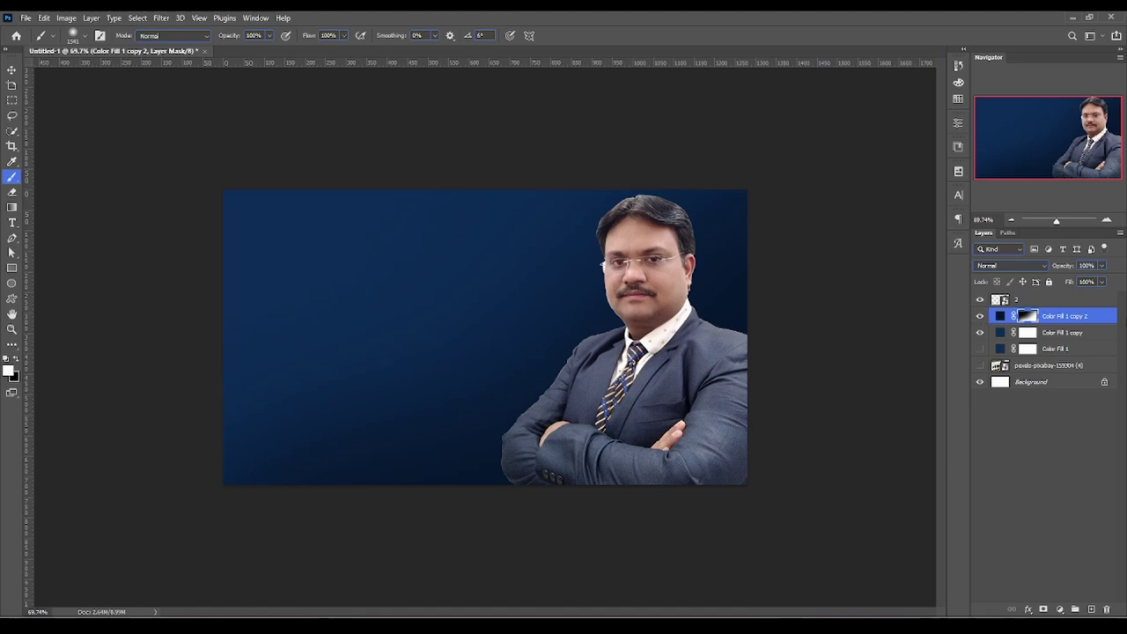
Set the Color Fill 1 copy 2 layer's opacity to 84% and toggle it to compare.
click(1089, 317)
click(1101, 265)
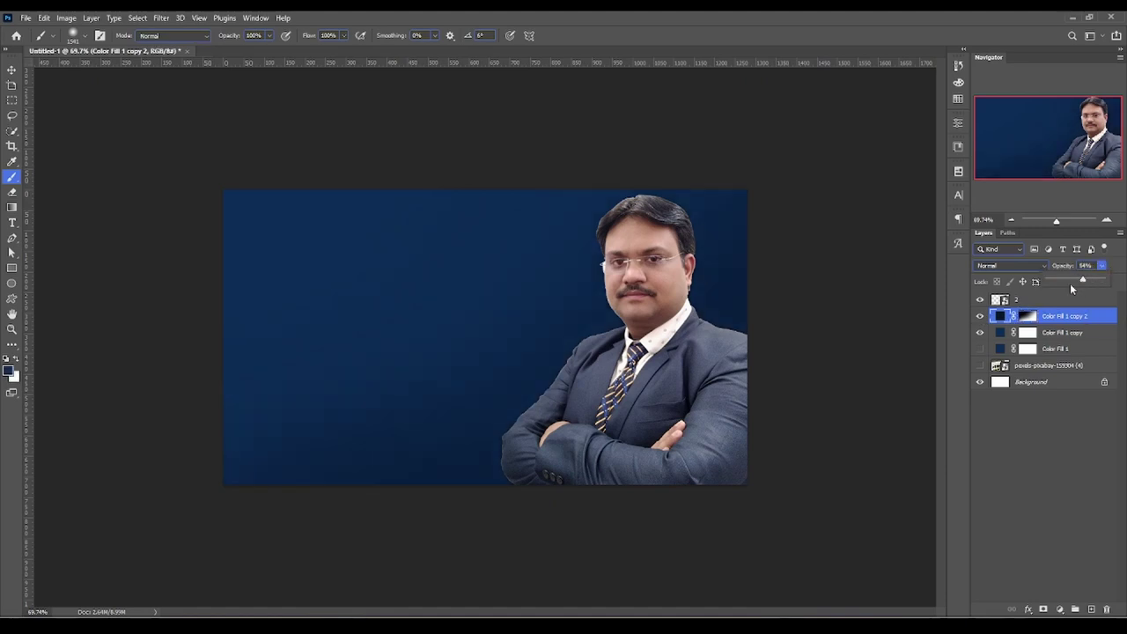
click(980, 316)
click(979, 316)
click(12, 70)
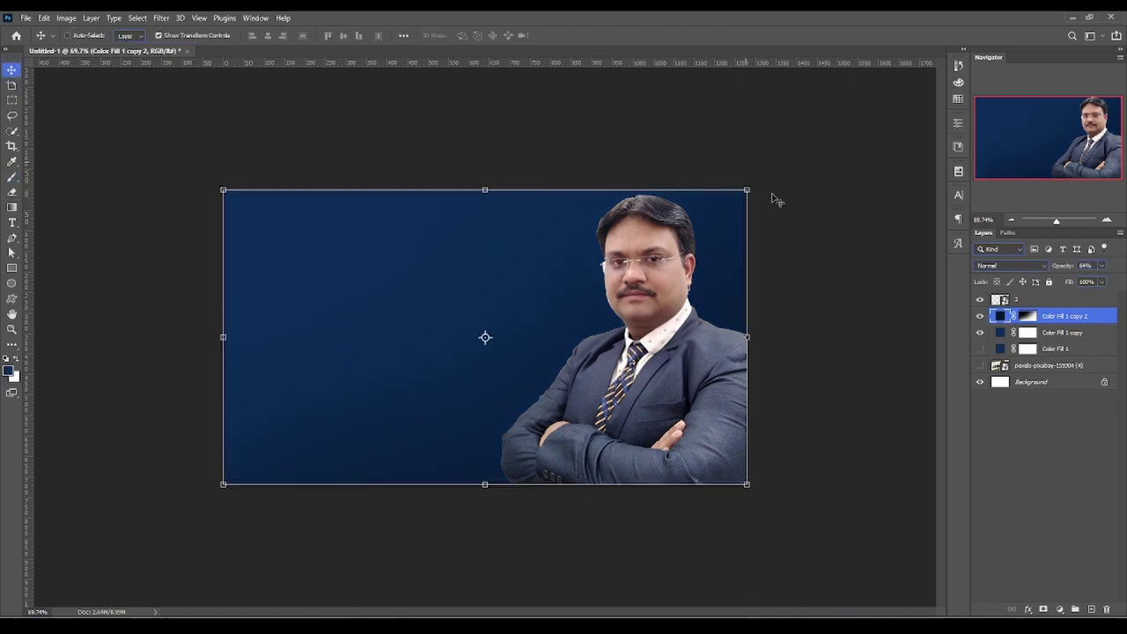
Toggle the fill and photo layers' visibility and lower Color Fill 1 copy's opacity to compare.
drag(980, 332, 979, 318)
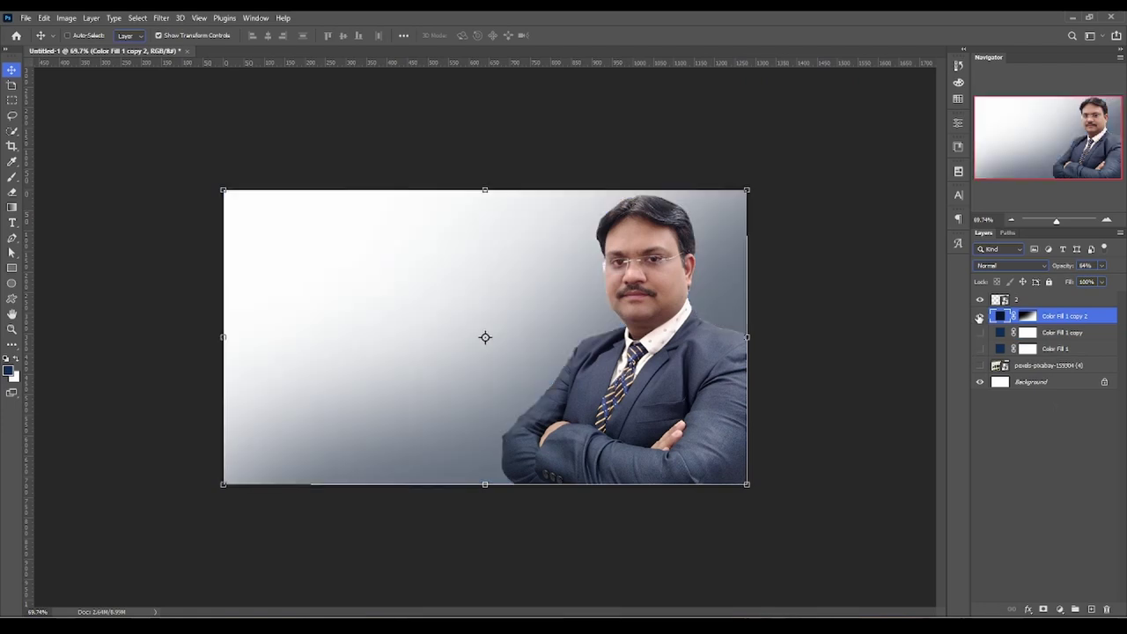
click(979, 318)
click(979, 357)
click(980, 335)
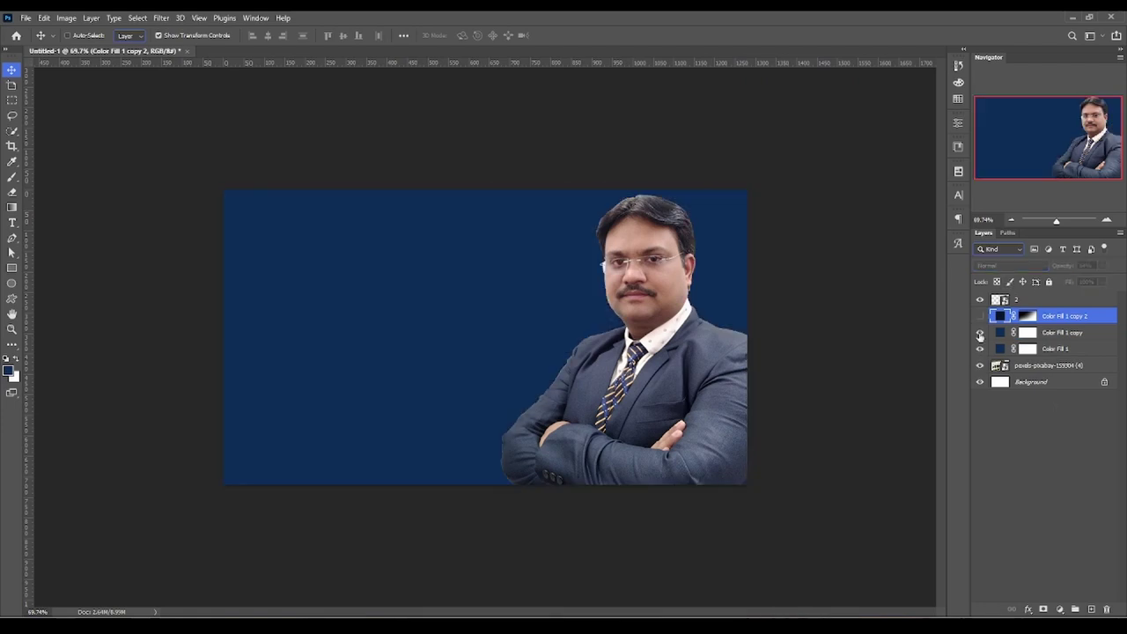
click(1062, 333)
click(1101, 265)
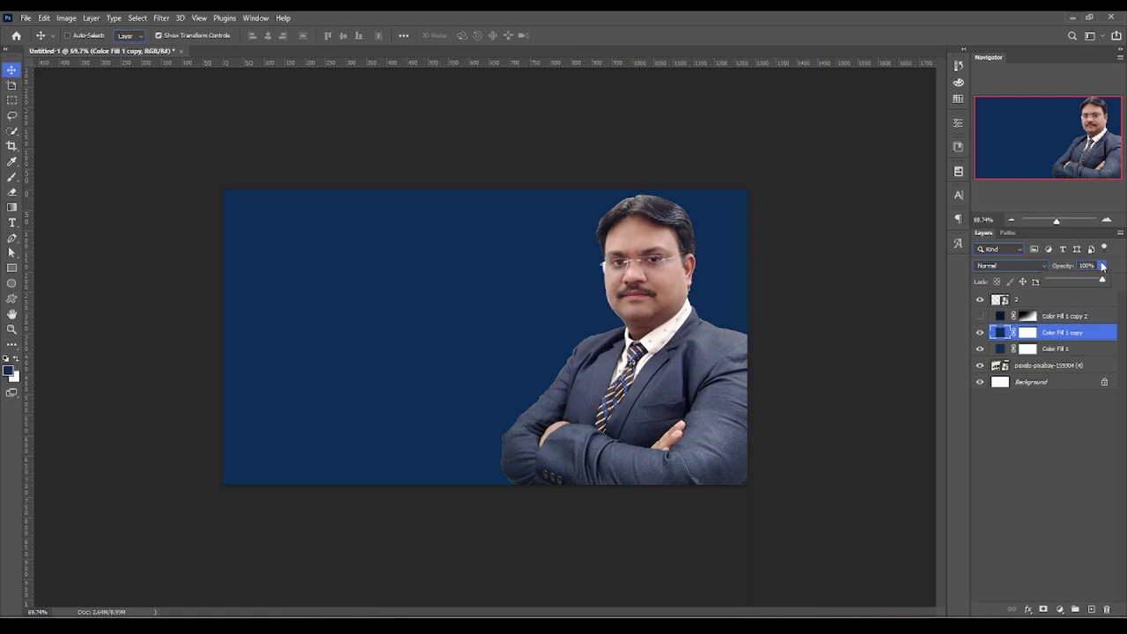
drag(1105, 280, 1086, 281)
click(980, 332)
click(980, 349)
click(980, 366)
click(979, 315)
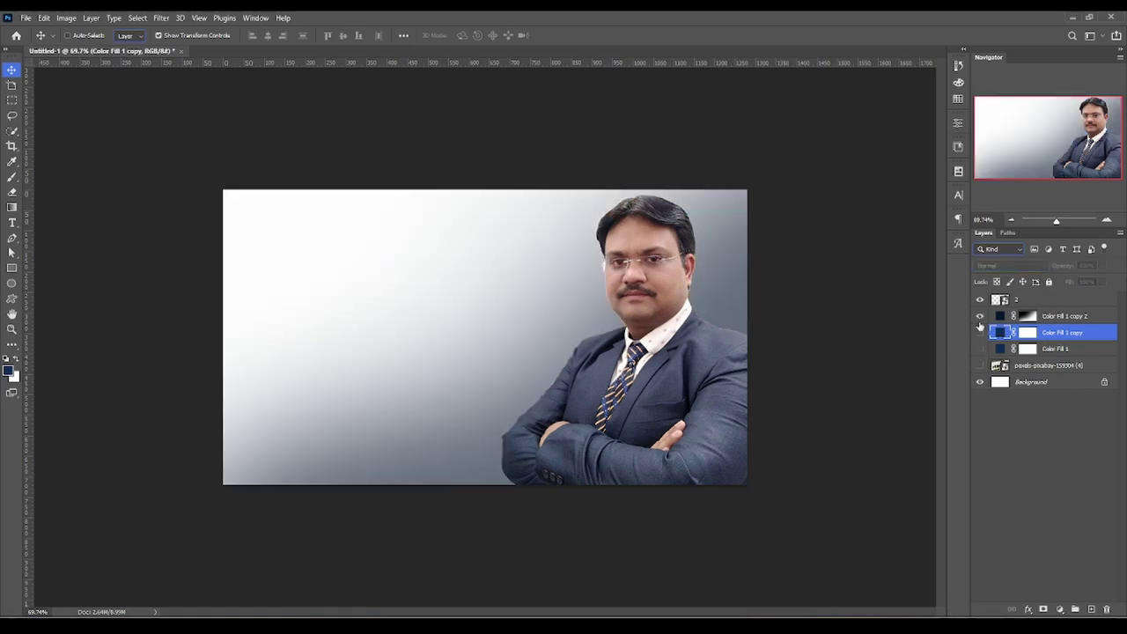
click(980, 332)
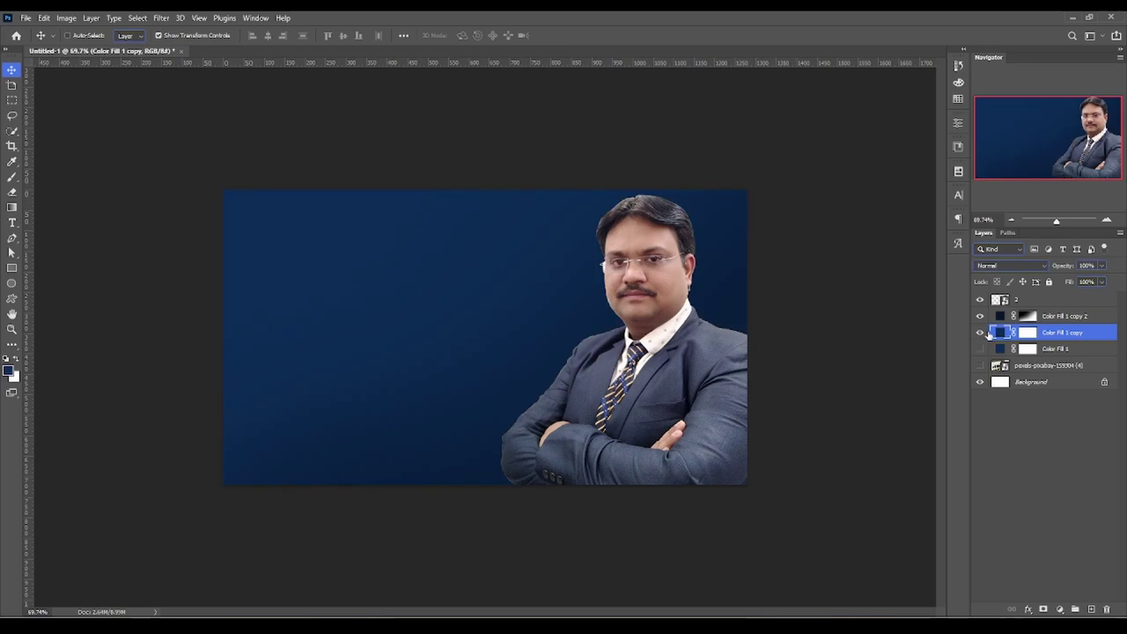
Delete the unused Color Fill 1 layer and reselect Color Fill 1 copy 2.
click(1077, 350)
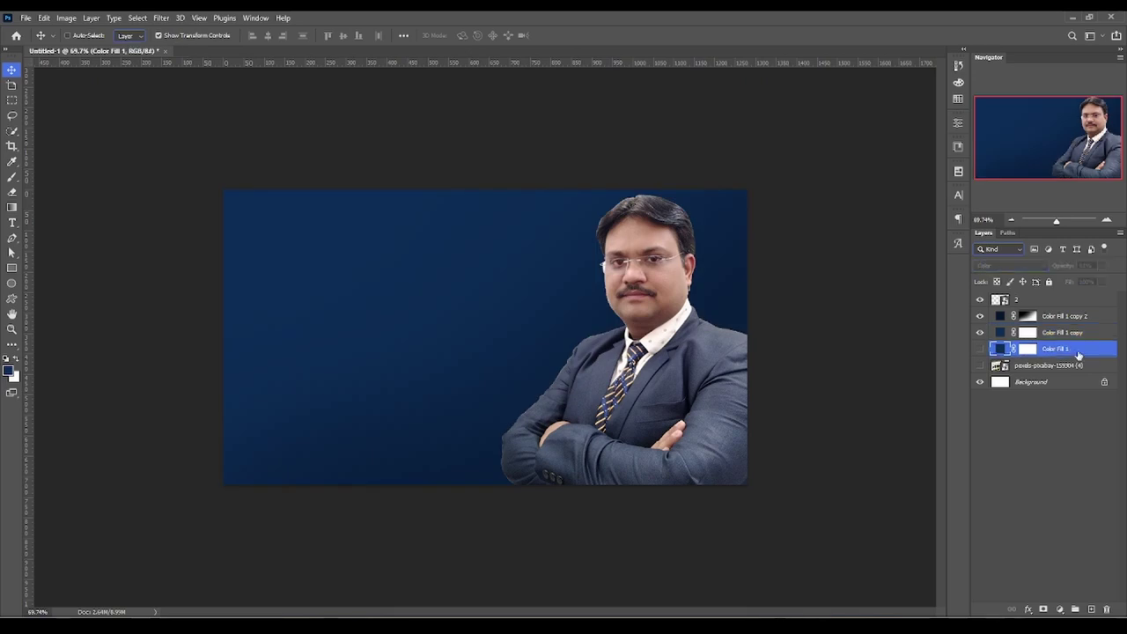
key(Delete)
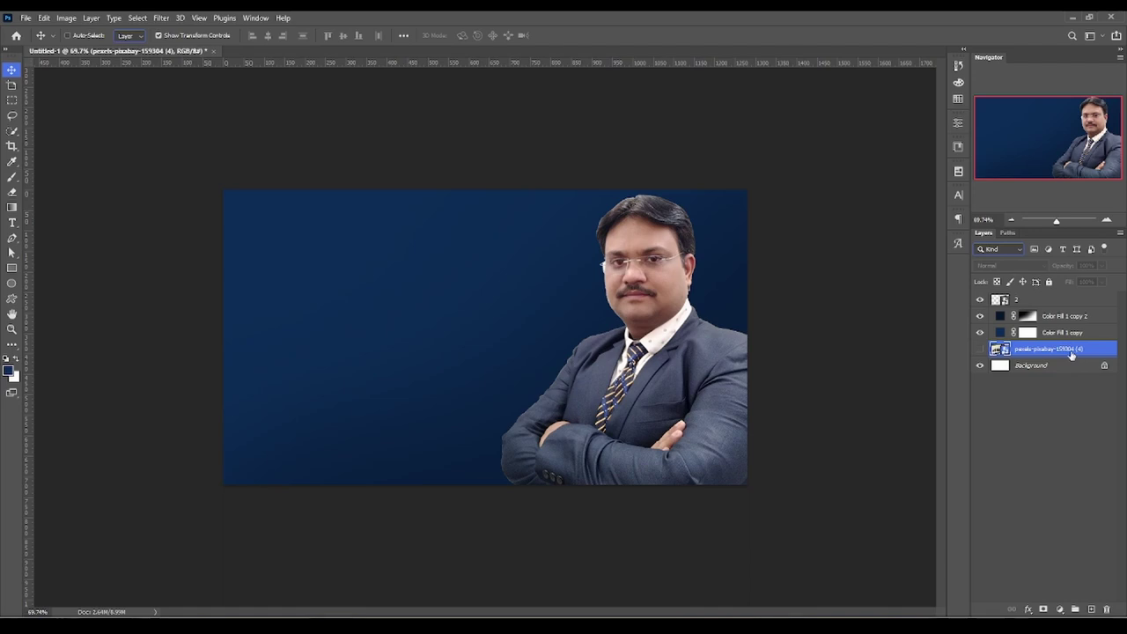
click(1085, 317)
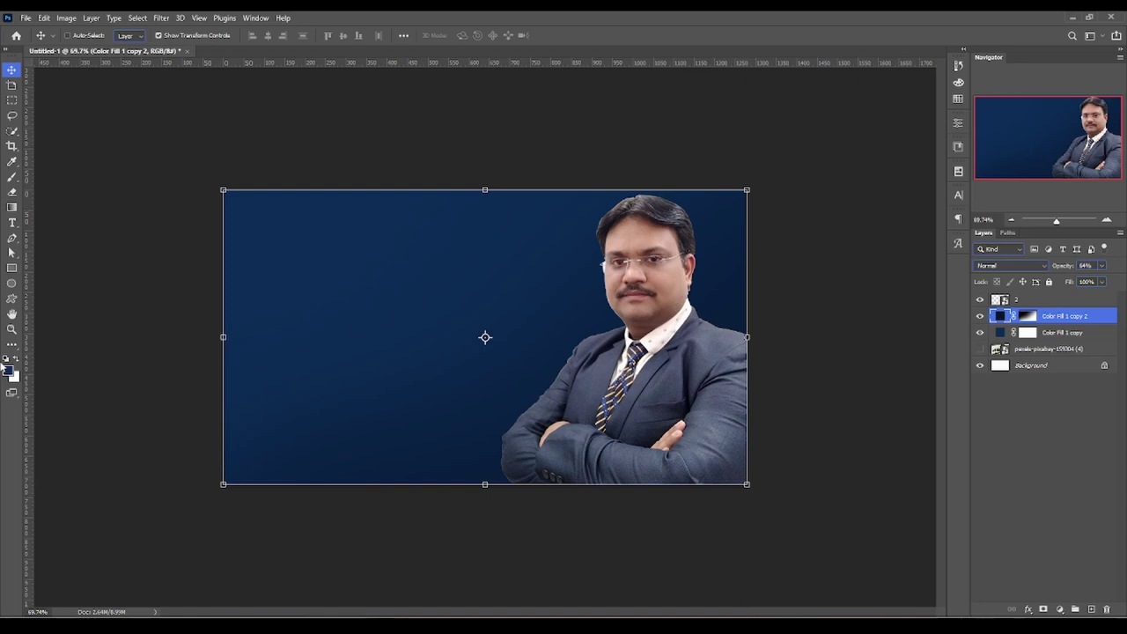
Add white NETWORK text and position it in the banner's upper left.
click(11, 223)
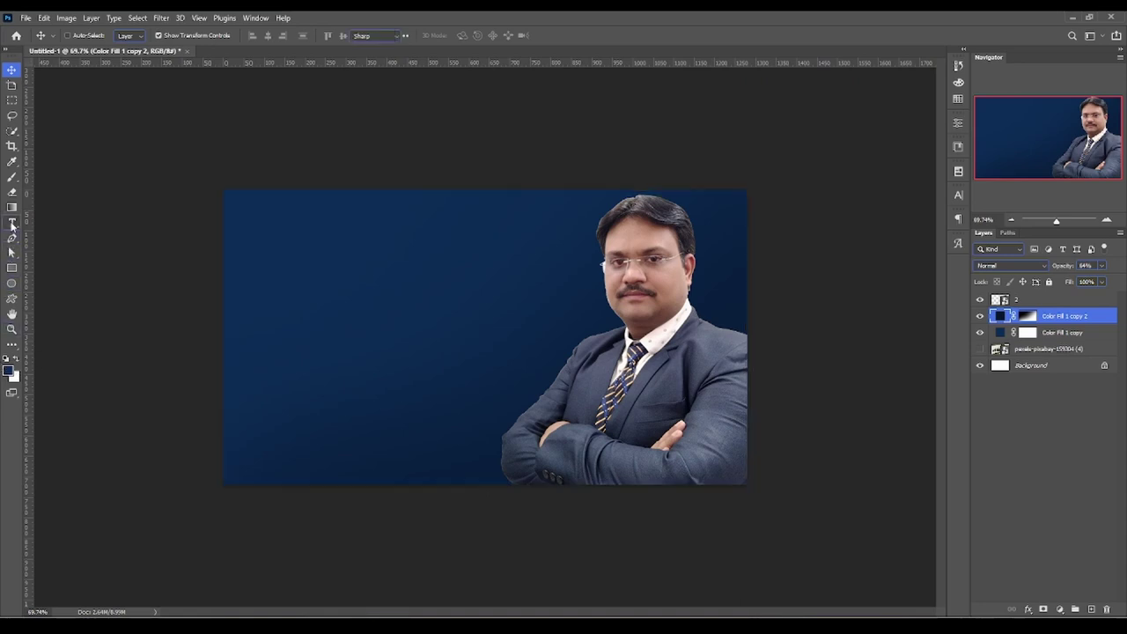
click(352, 284)
key(Delete)
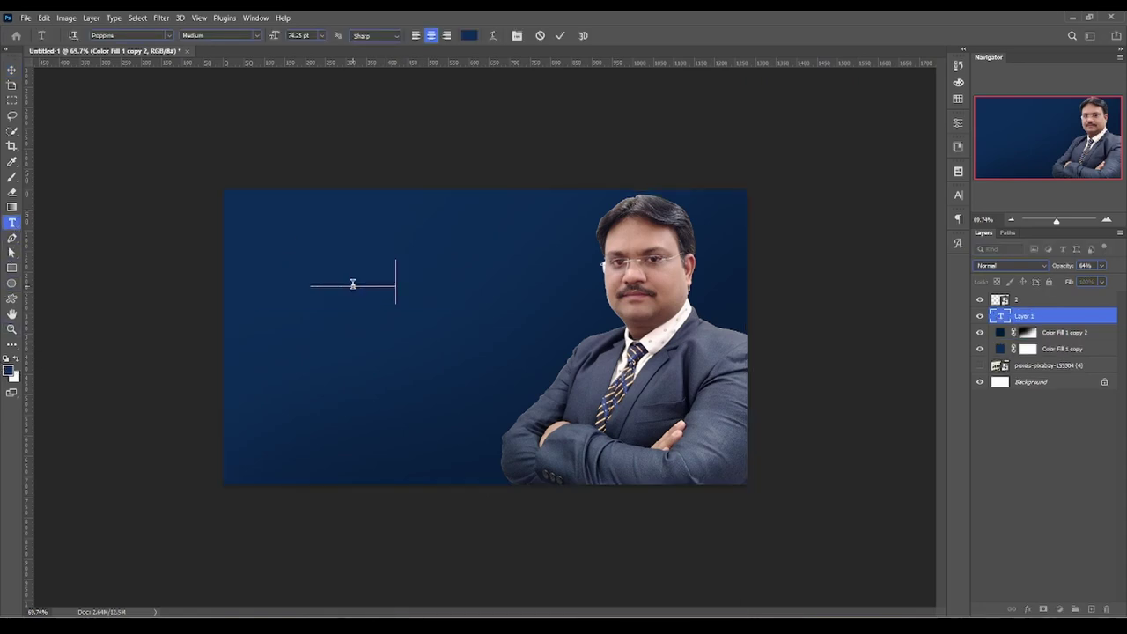
key(ctrl+a)
click(17, 359)
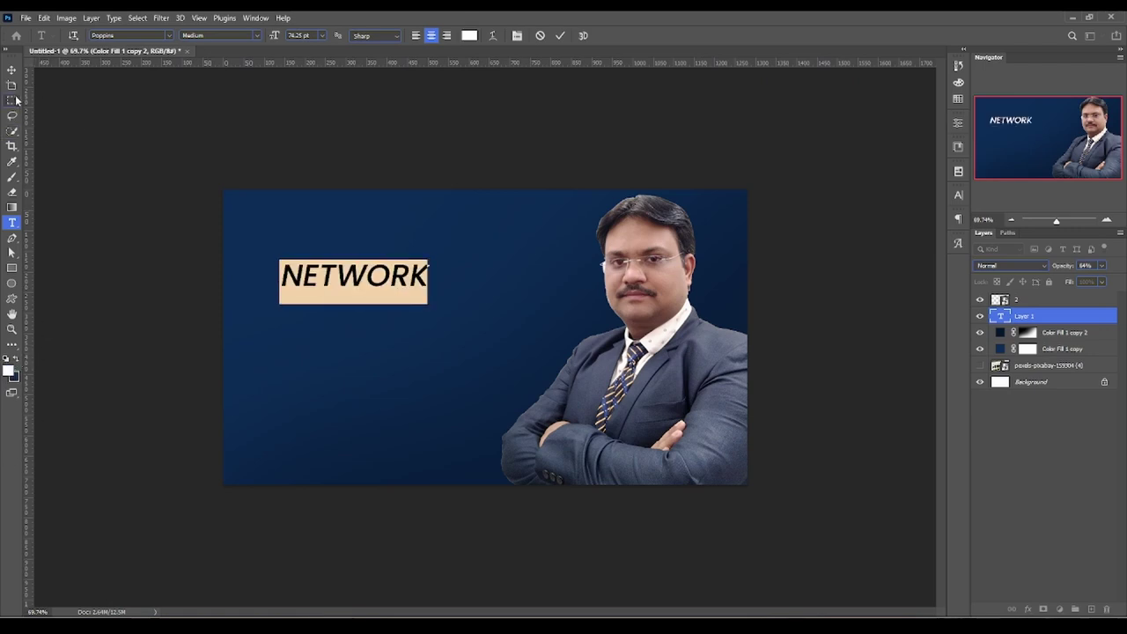
click(12, 70)
mouse_move(398, 289)
mouse_down()
mouse_move(423, 251)
mouse_move(434, 294)
mouse_up()
Duplicate the NETWORK text below it and change the copy to INFRASTRUCTURE.
double_click(429, 289)
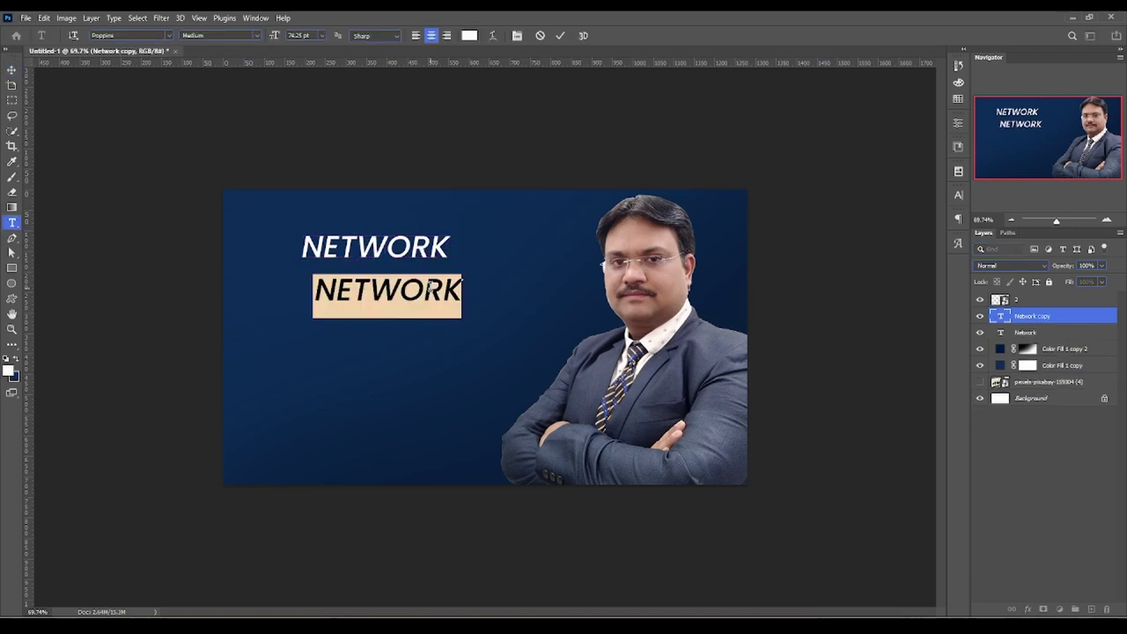
text(INFR)
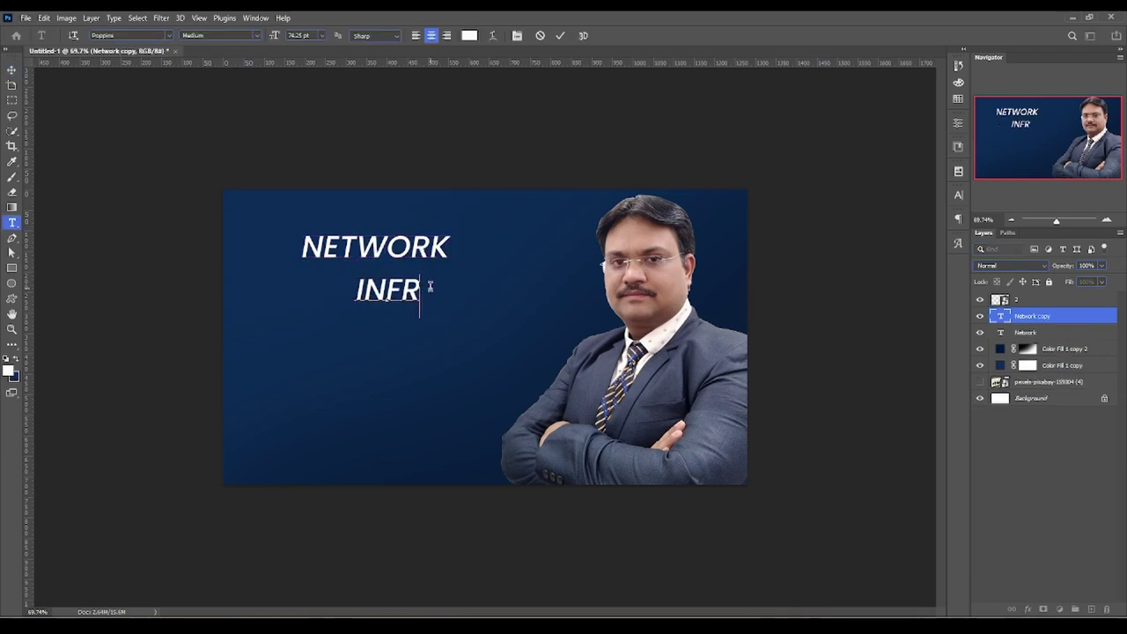
text(ASTRUCTU)
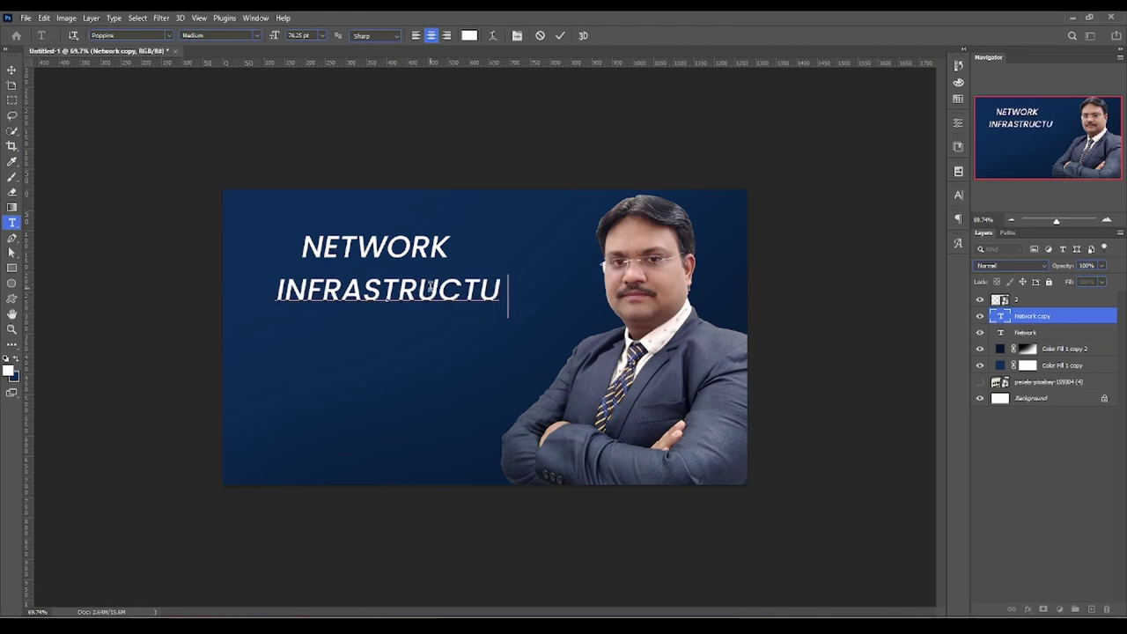
text(RE)
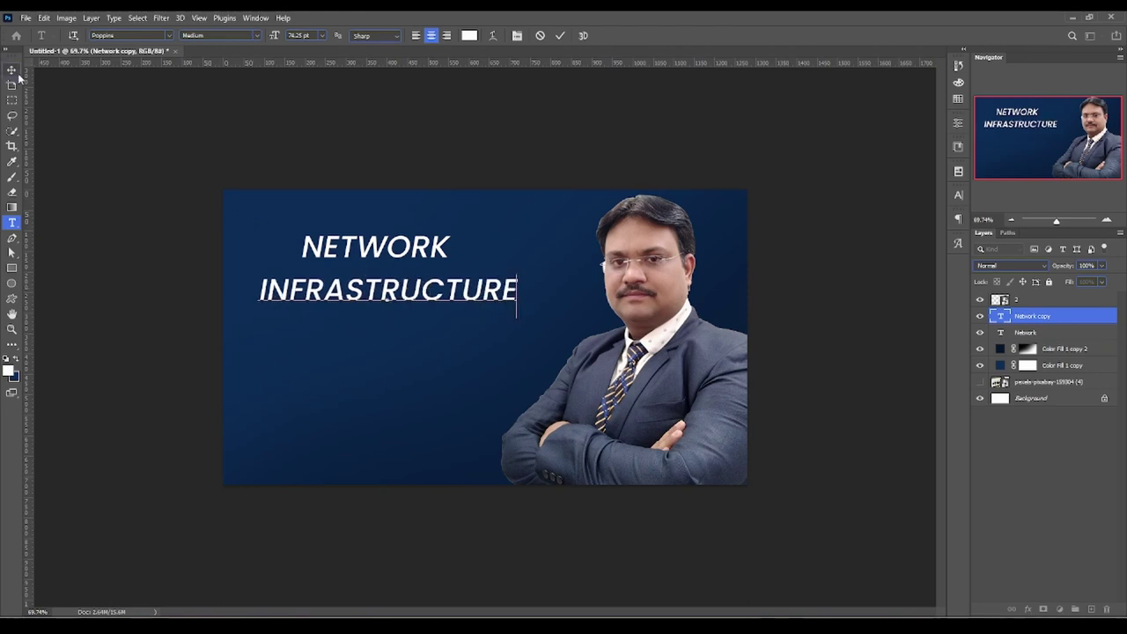
click(12, 70)
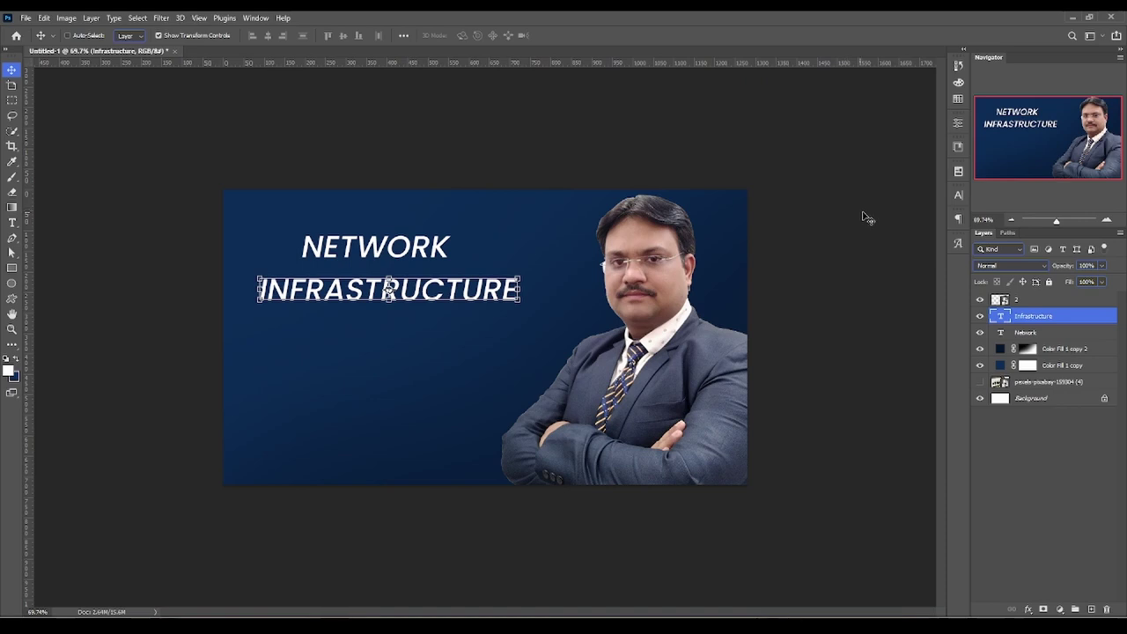
Set INFRASTRUCTURE to Poppins ExtraBold and save the banner.
click(958, 195)
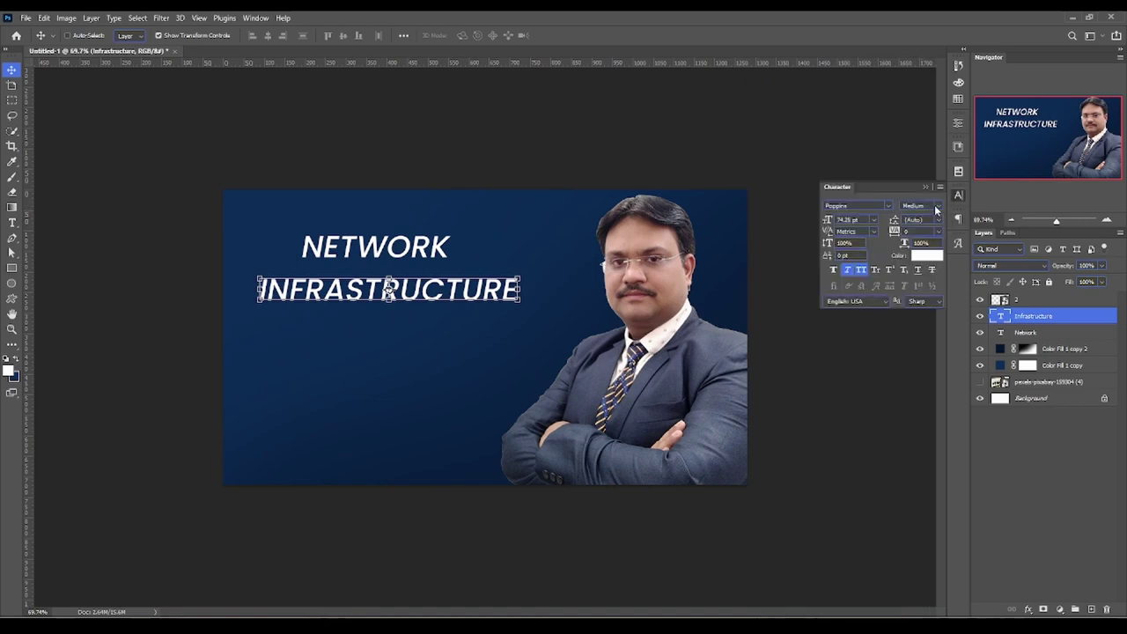
click(936, 209)
click(944, 347)
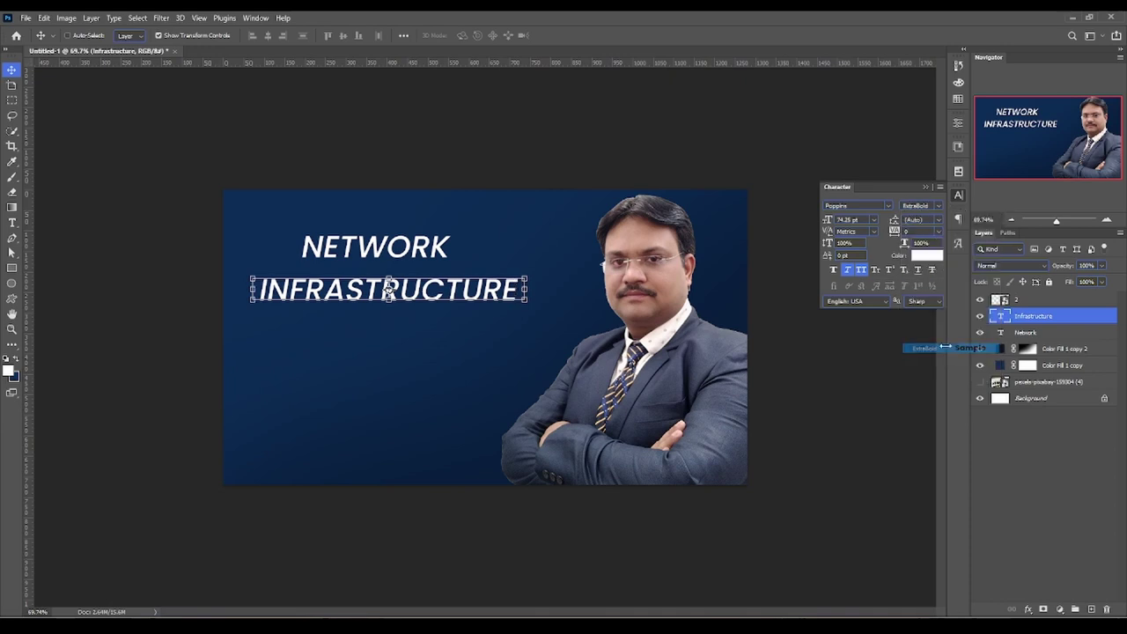
double_click(480, 290)
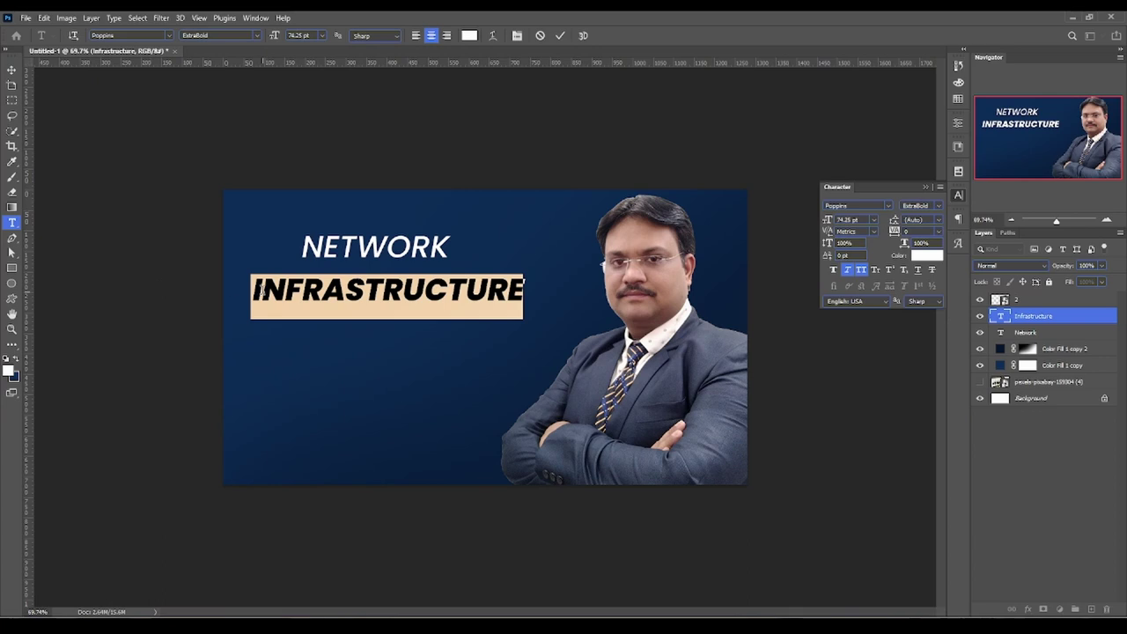
click(262, 290)
drag(260, 290, 539, 288)
key(ctrl+s)
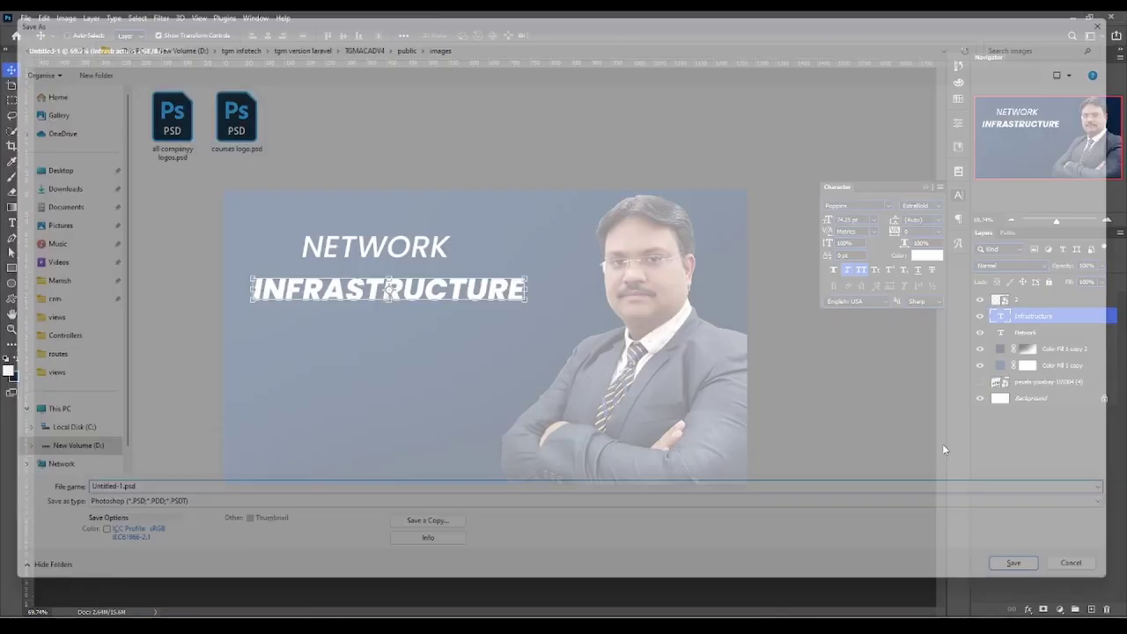
Tighten INFRASTRUCTURE's tracking so the word becomes noticeably narrower.
key(ctrl+a)
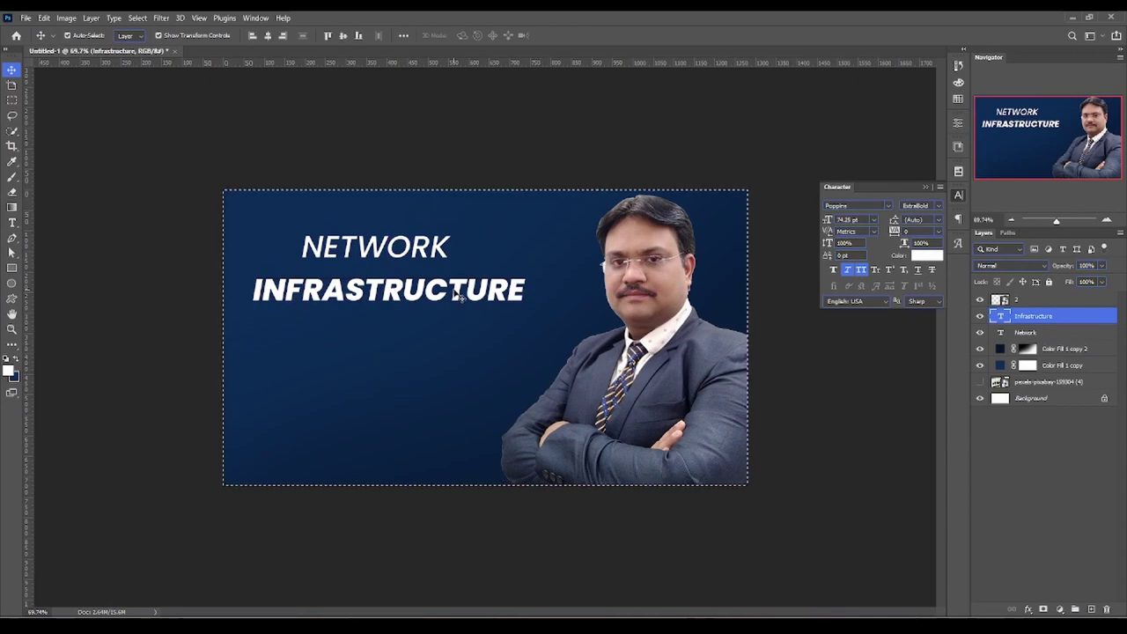
key(d)
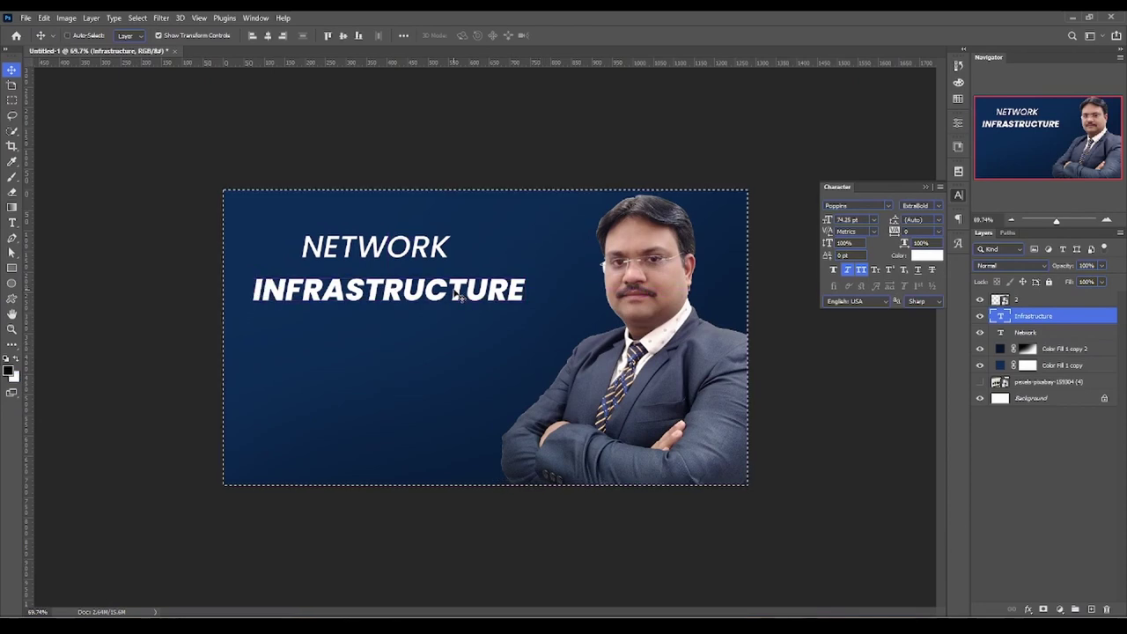
double_click(459, 300)
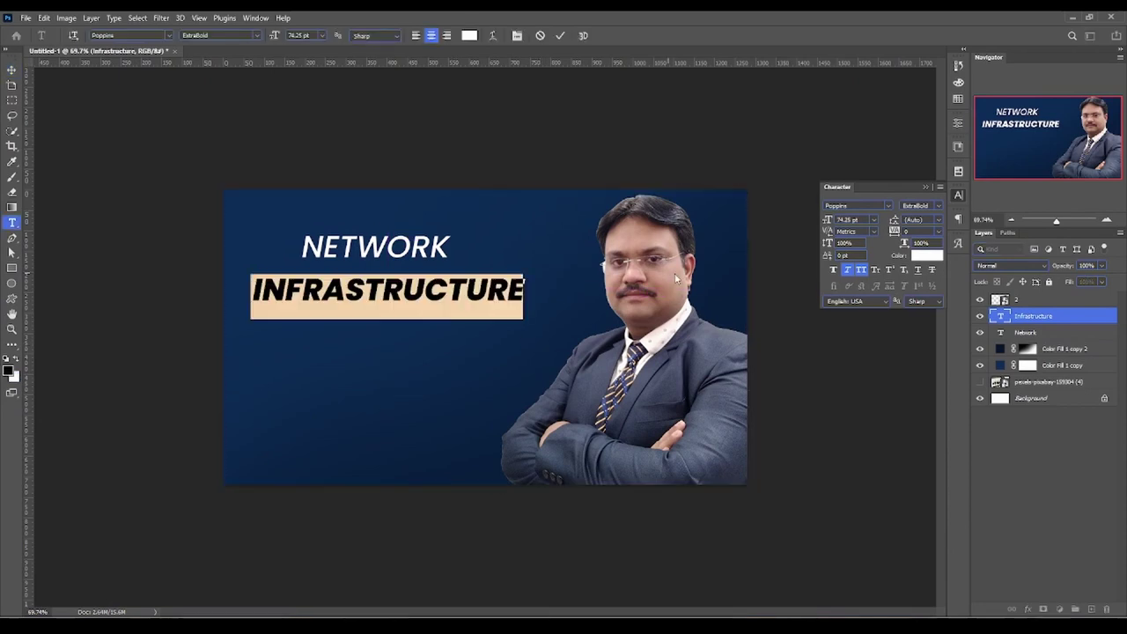
drag(896, 233, 890, 233)
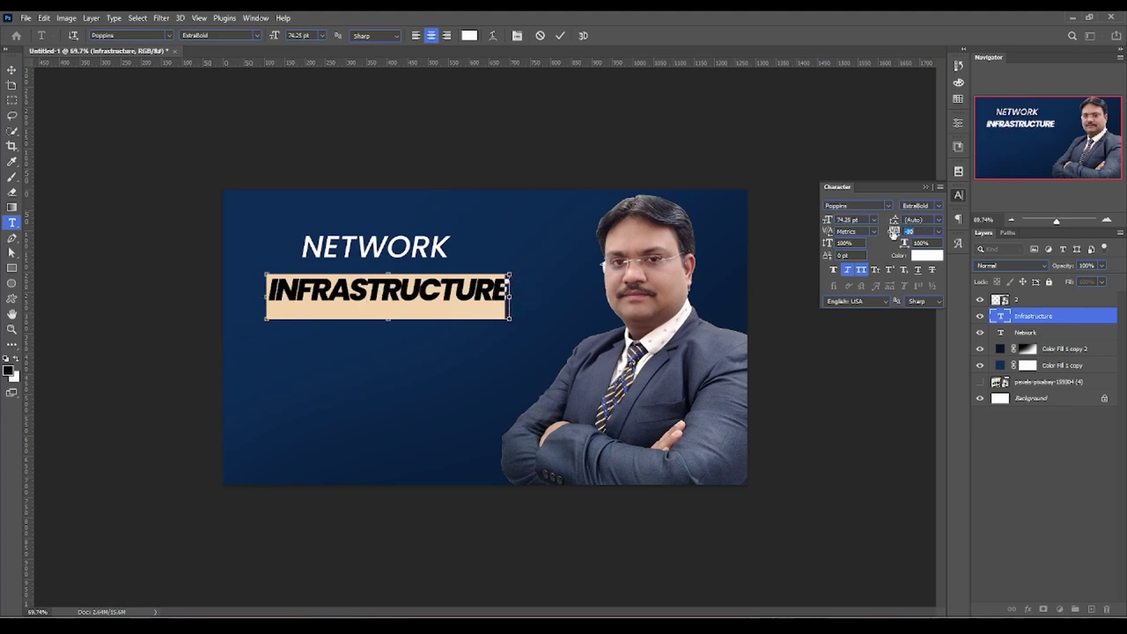
Move INFRASTRUCTURE left and down, enlarging it to about 138% with a slight tilt.
key(ctrl+Return)
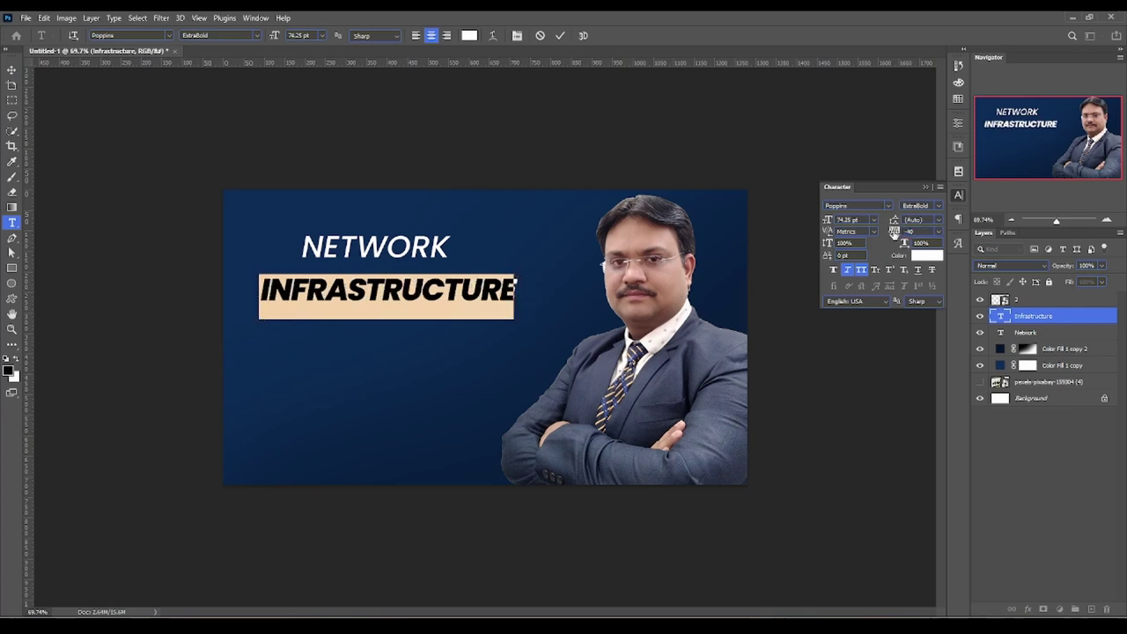
click(10, 69)
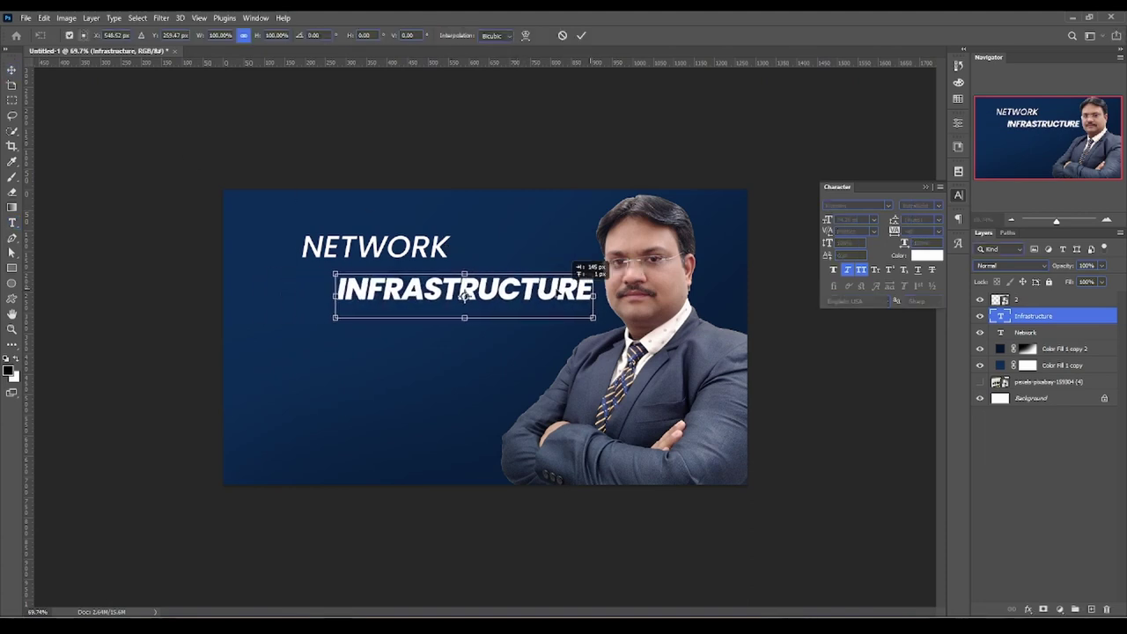
drag(388, 289, 363, 307)
mouse_move(497, 312)
mouse_down()
mouse_move(588, 313)
mouse_move(585, 322)
mouse_move(615, 310)
mouse_move(539, 327)
mouse_up()
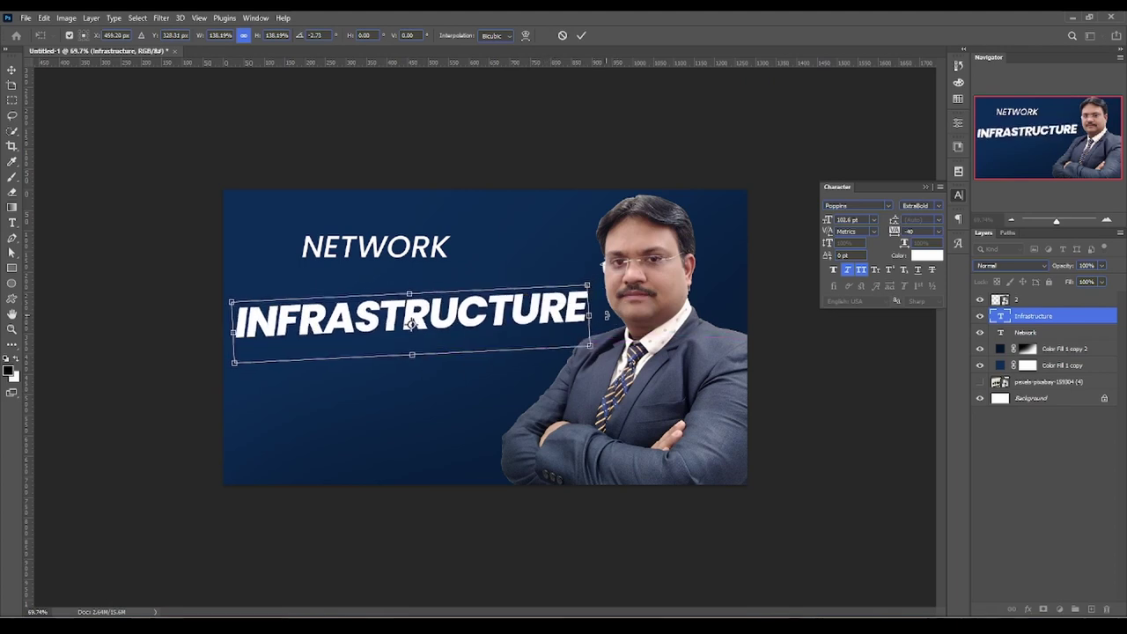
drag(539, 315, 541, 324)
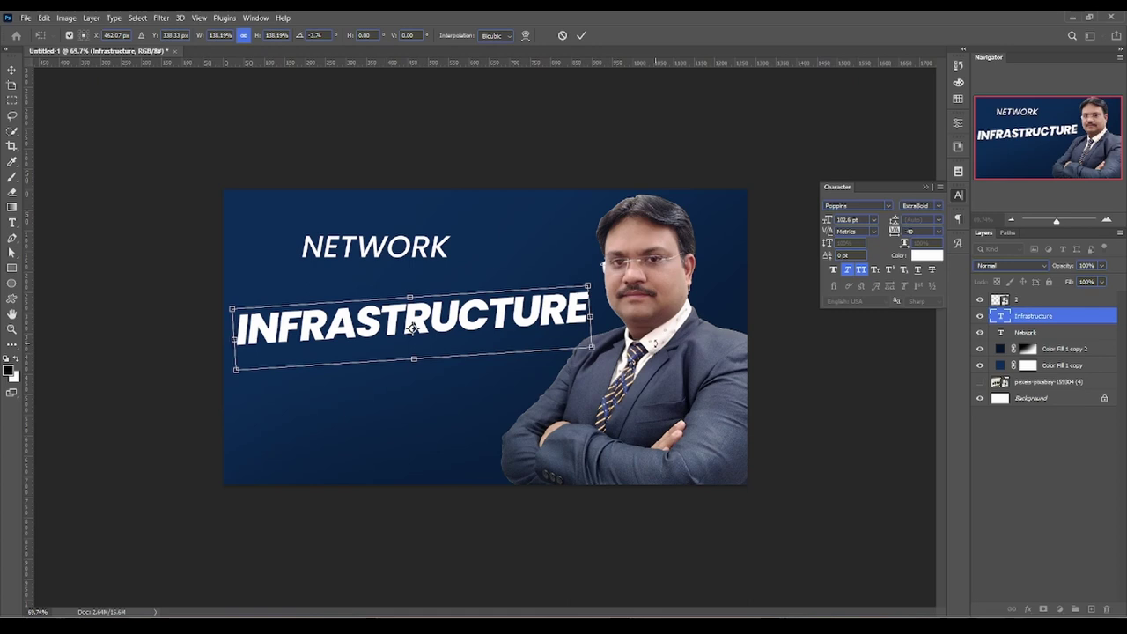
key(Return)
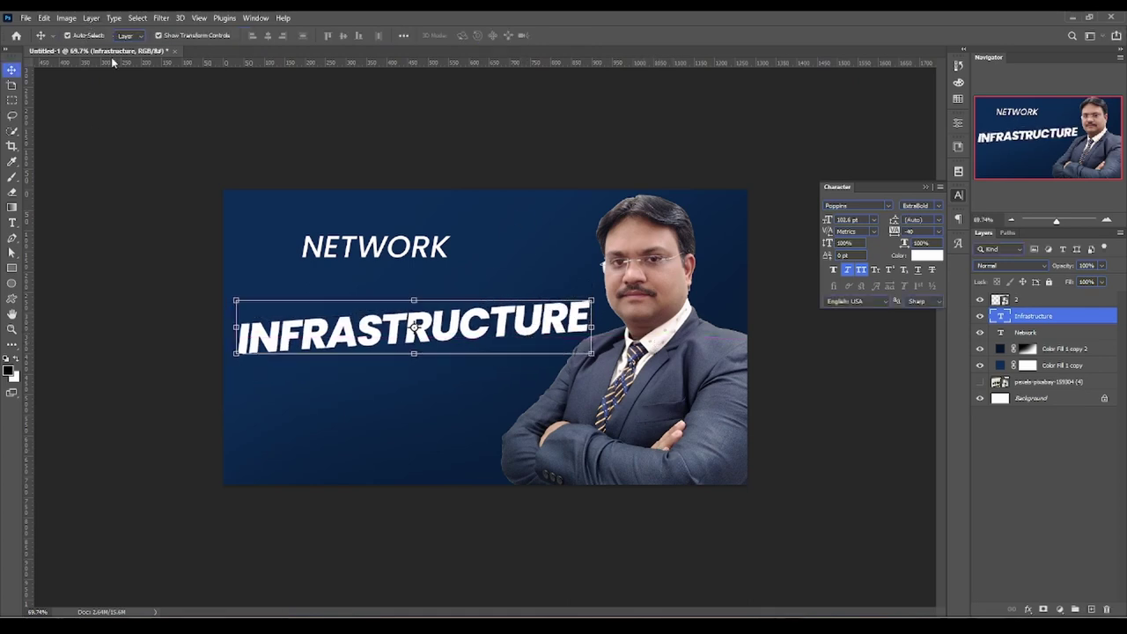
Shift the man's photo slightly right and scale INFRASTRUCTURE up to about 106%.
click(607, 428)
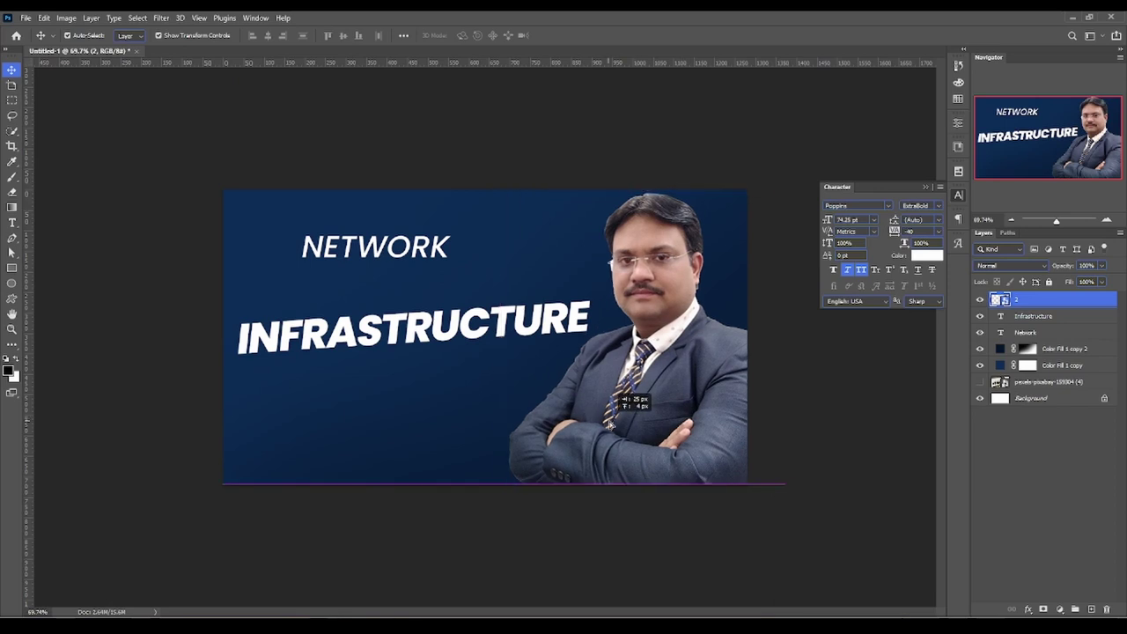
drag(578, 419, 621, 424)
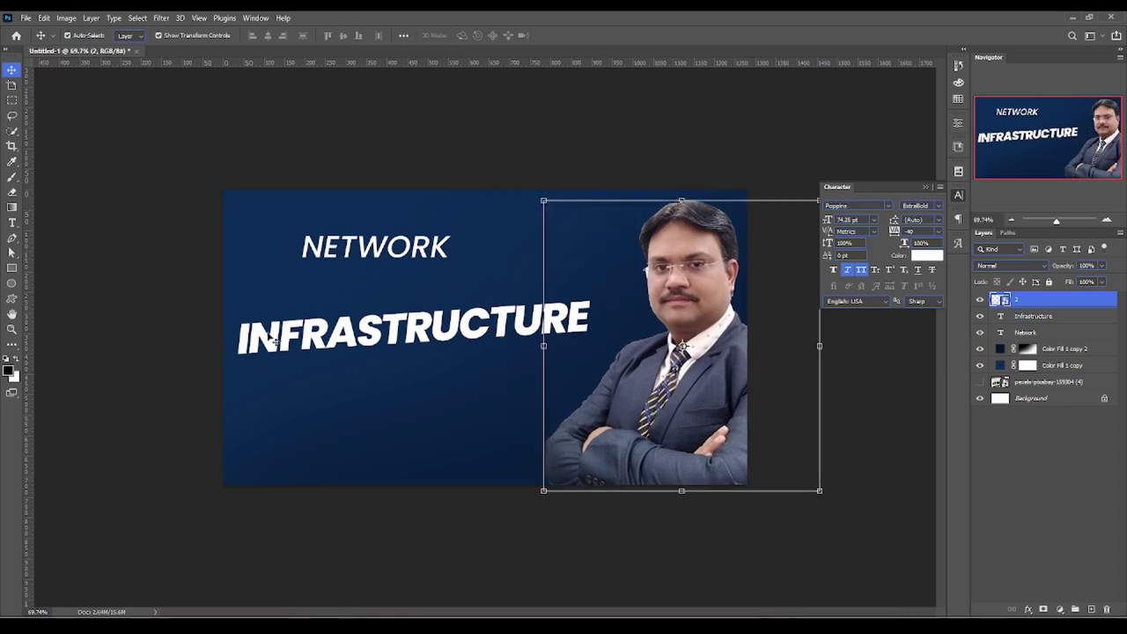
click(295, 321)
drag(597, 295, 619, 288)
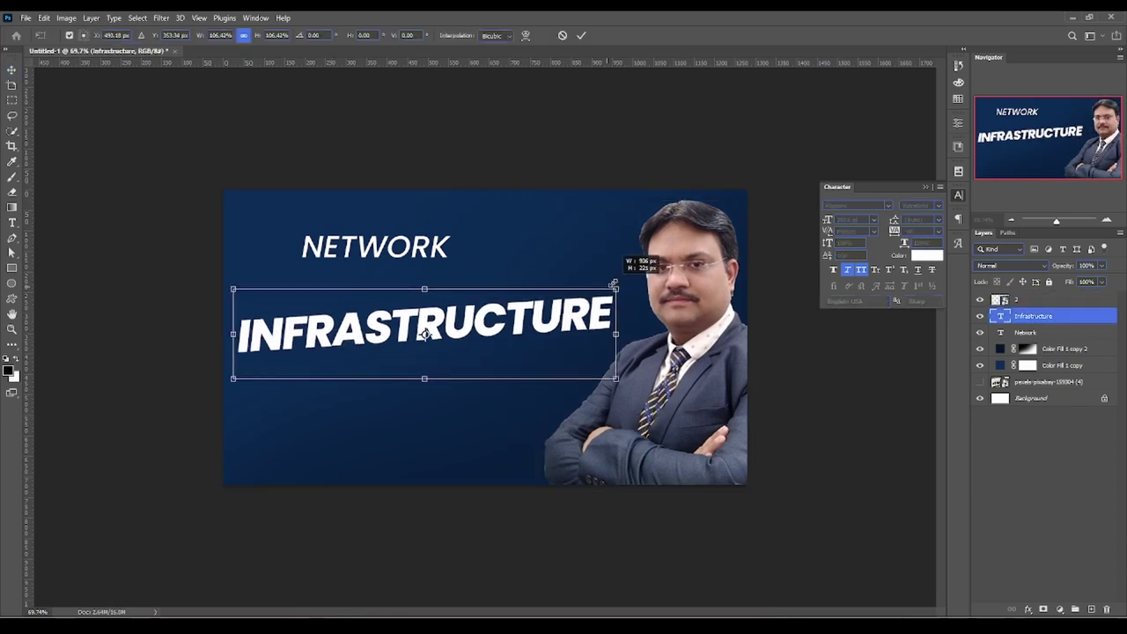
drag(444, 313, 445, 301)
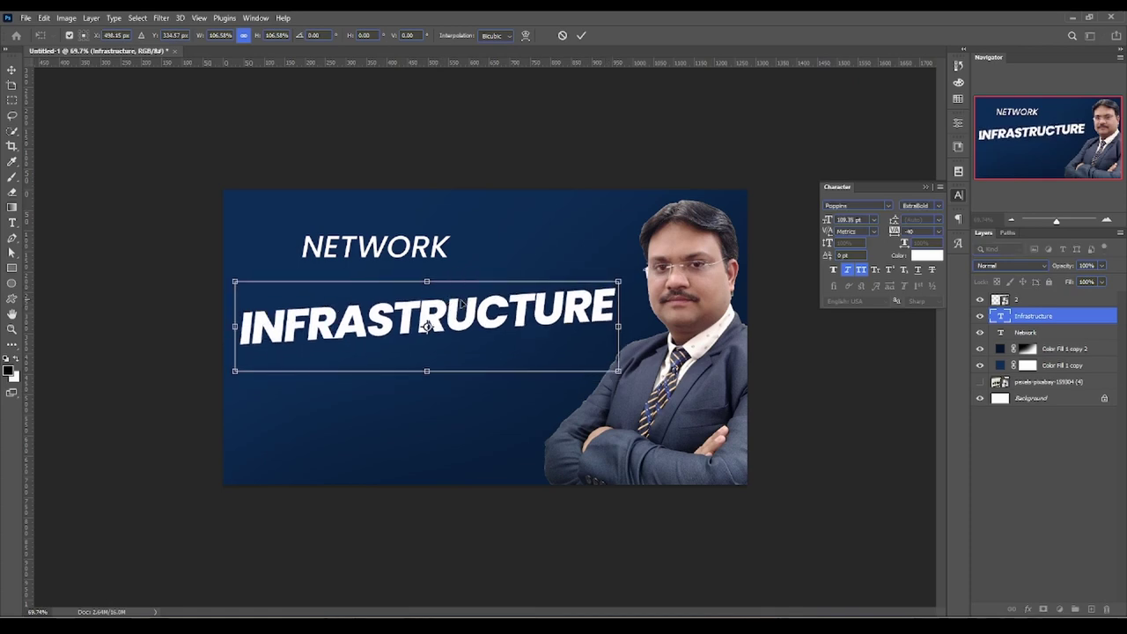
key(Return)
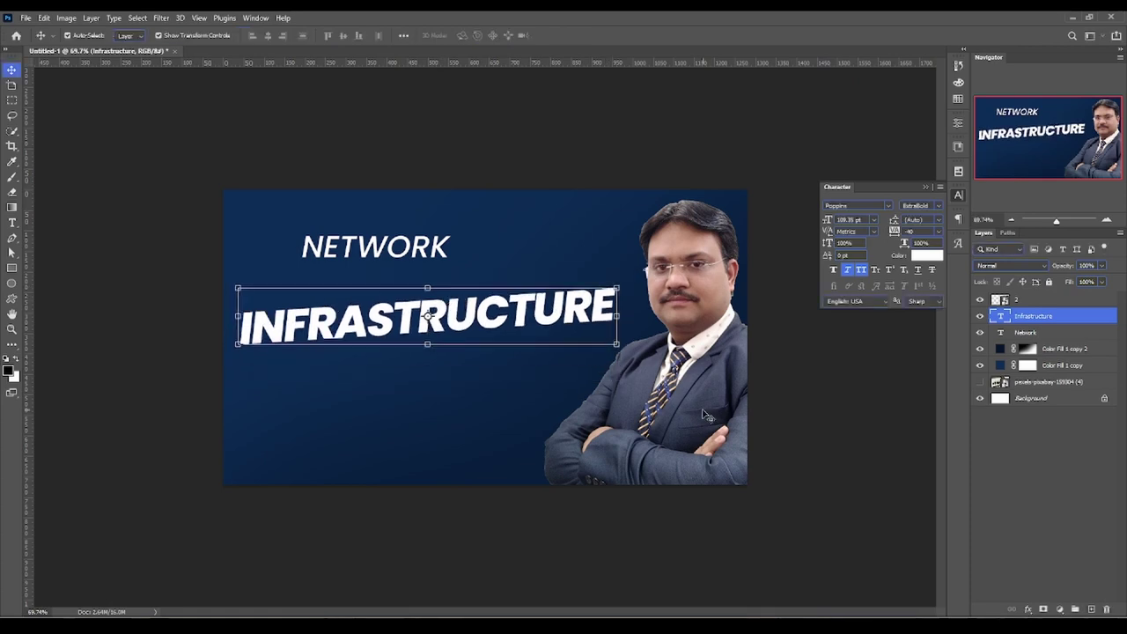
Move the photo about 60 px left and enlarge INFRASTRUCTURE to about 134%.
drag(685, 421, 638, 423)
click(607, 310)
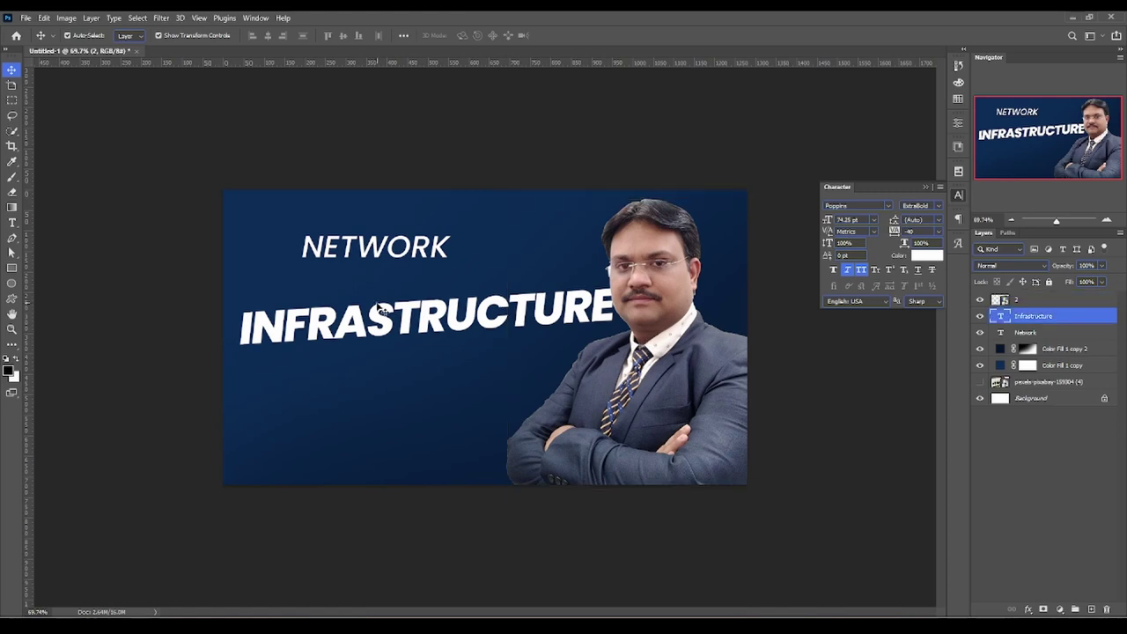
mouse_move(614, 314)
mouse_down()
mouse_move(658, 322)
mouse_move(666, 340)
mouse_move(752, 328)
mouse_up()
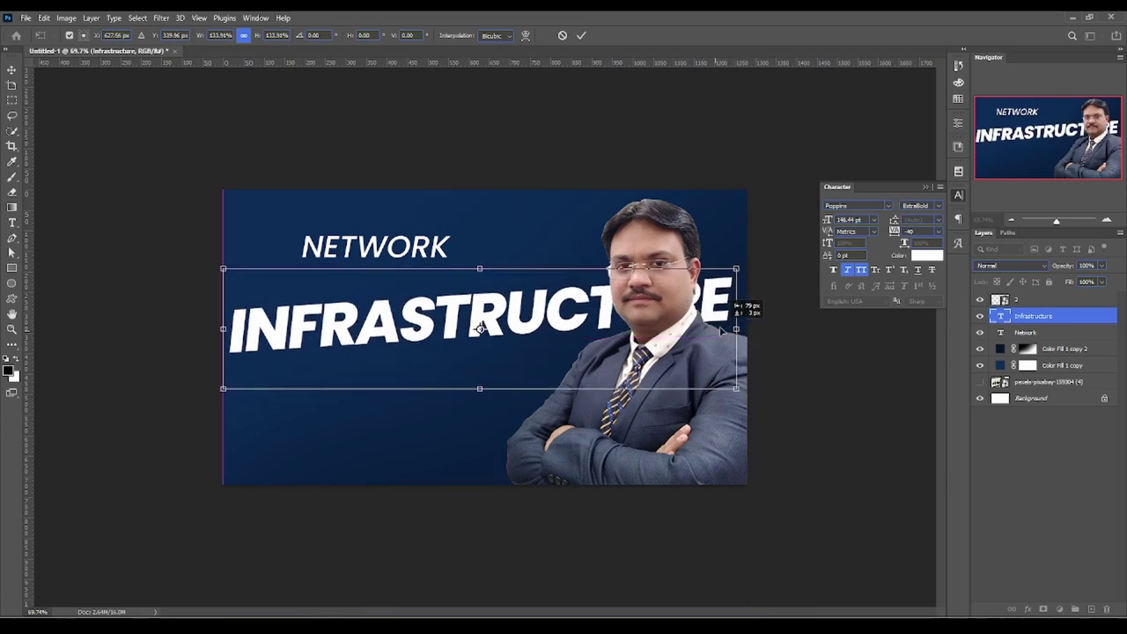
drag(753, 328, 746, 325)
key(Return)
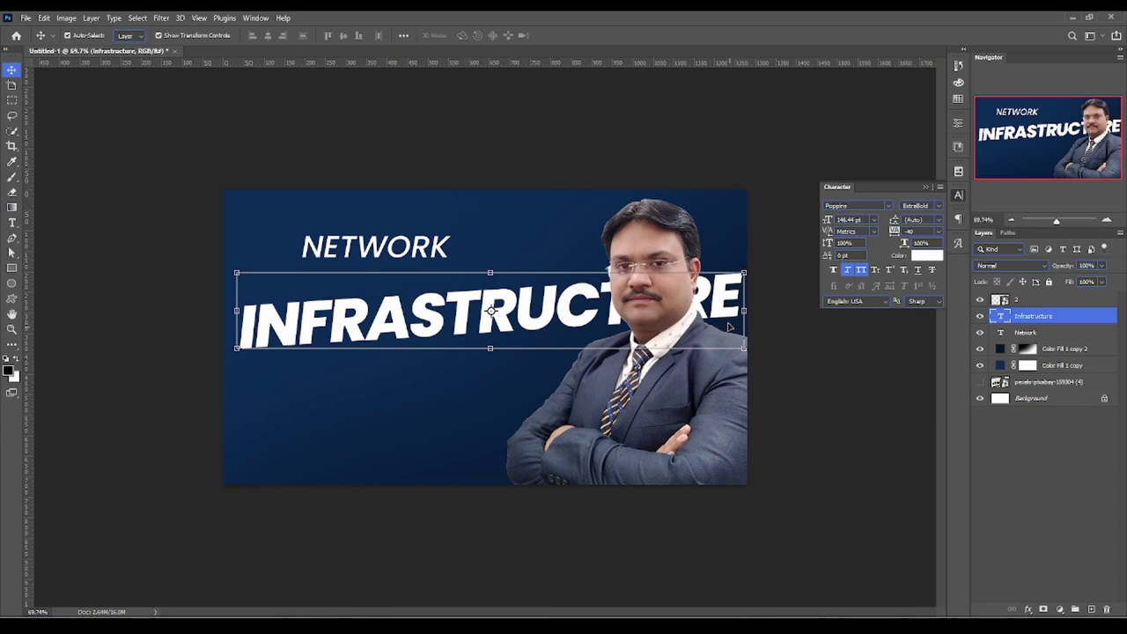
Move NETWORK left and down so it sits just above INFRASTRUCTURE.
drag(415, 252, 387, 267)
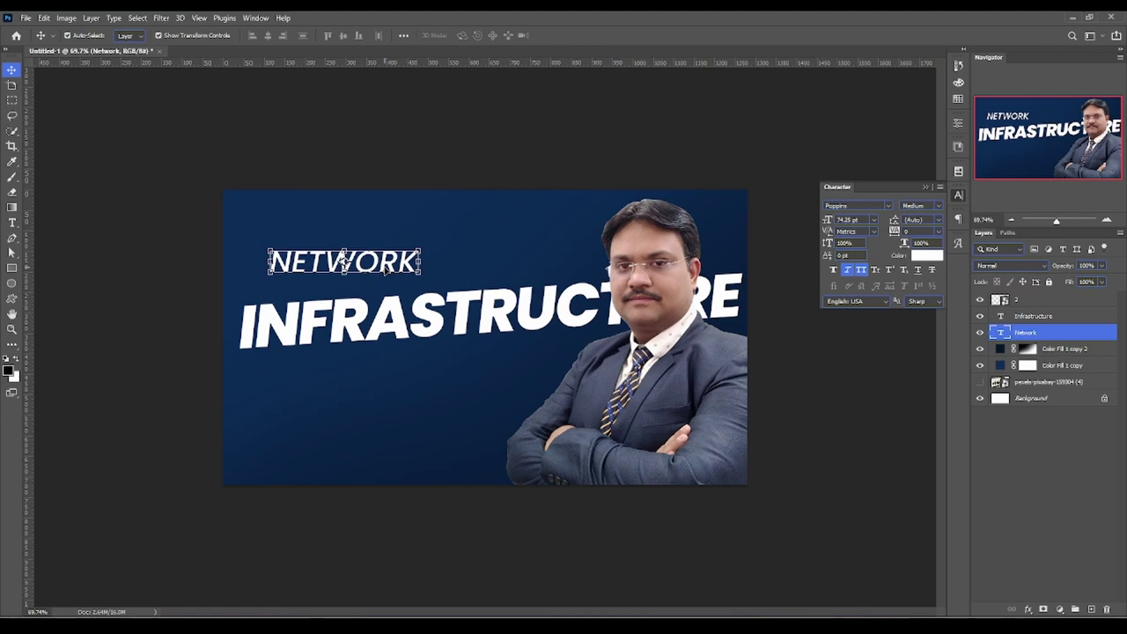
click(431, 333)
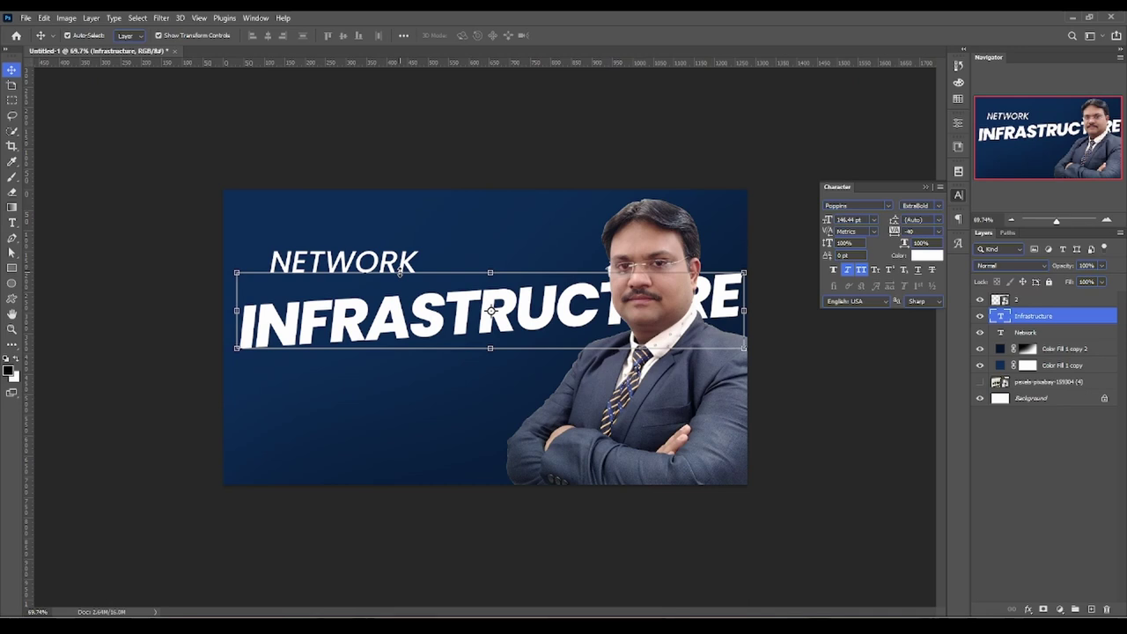
click(601, 428)
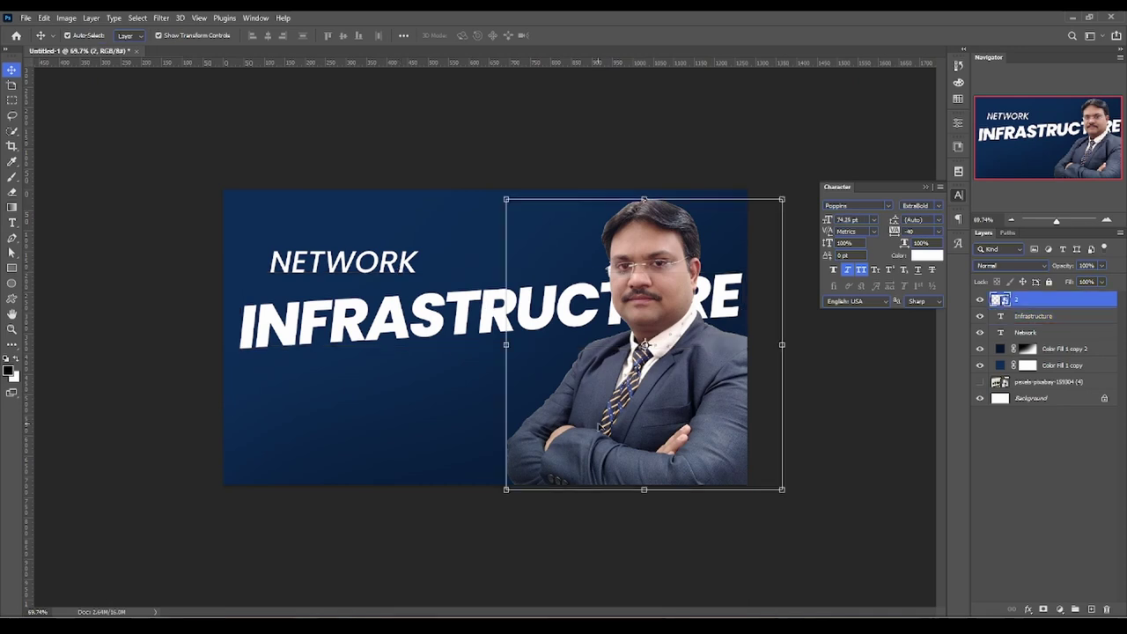
click(381, 324)
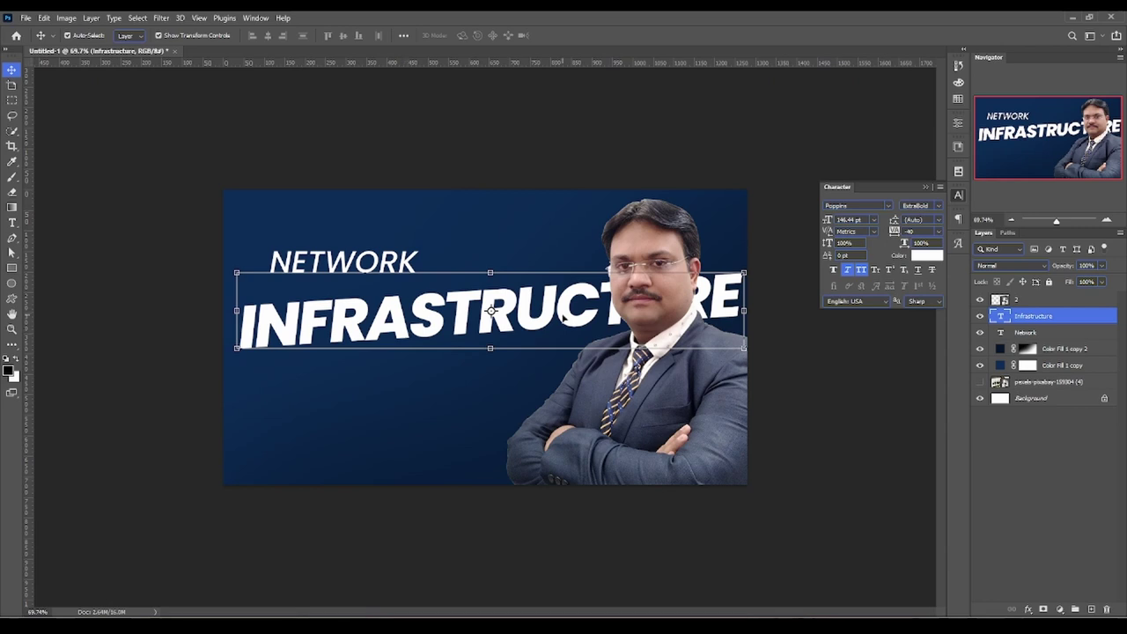
double_click(555, 328)
click(555, 330)
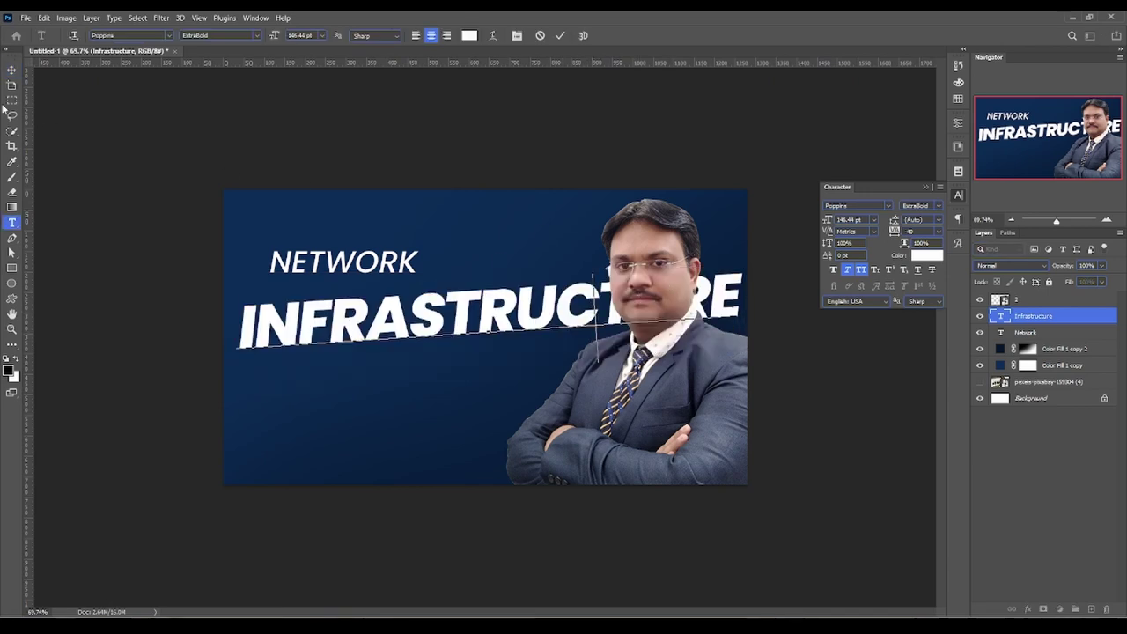
click(11, 68)
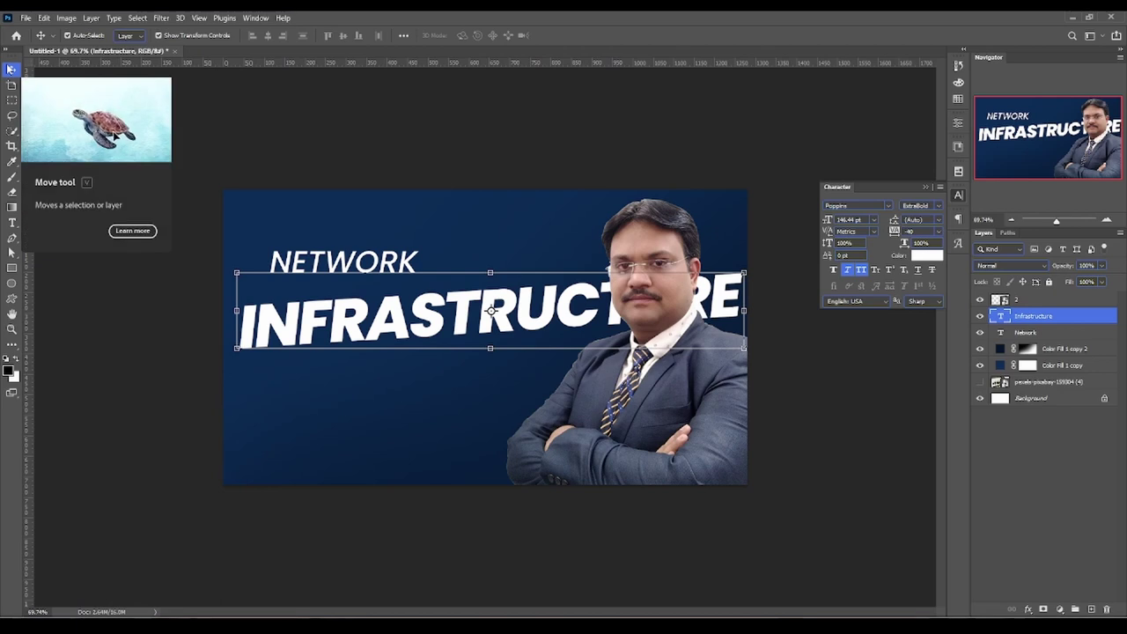
double_click(531, 324)
click(588, 304)
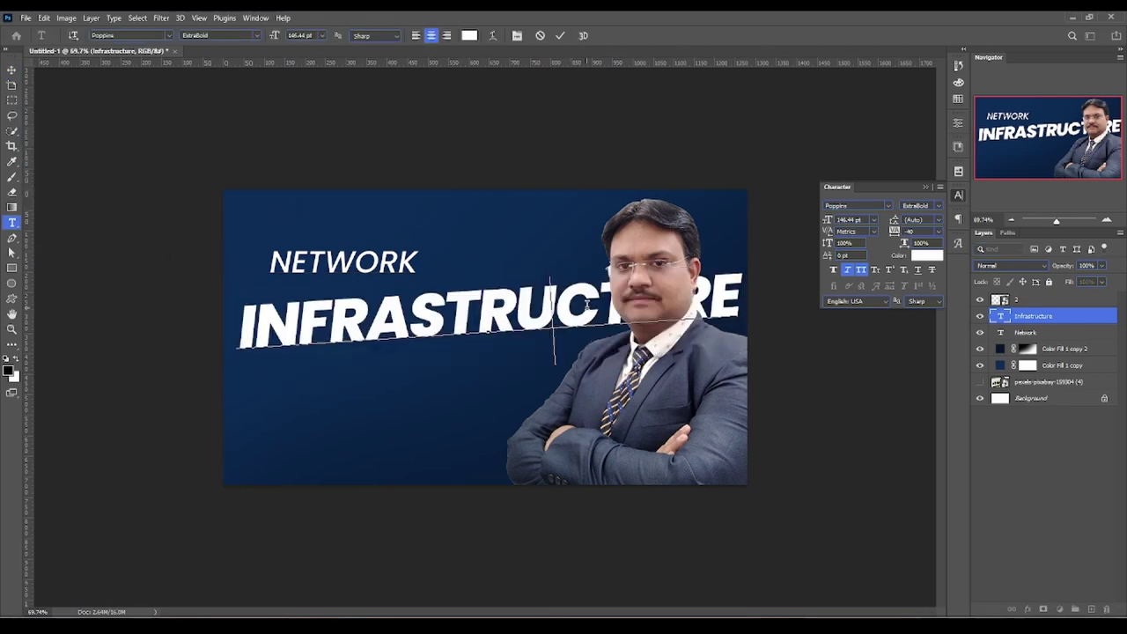
drag(476, 308, 965, 305)
key(BackSpace)
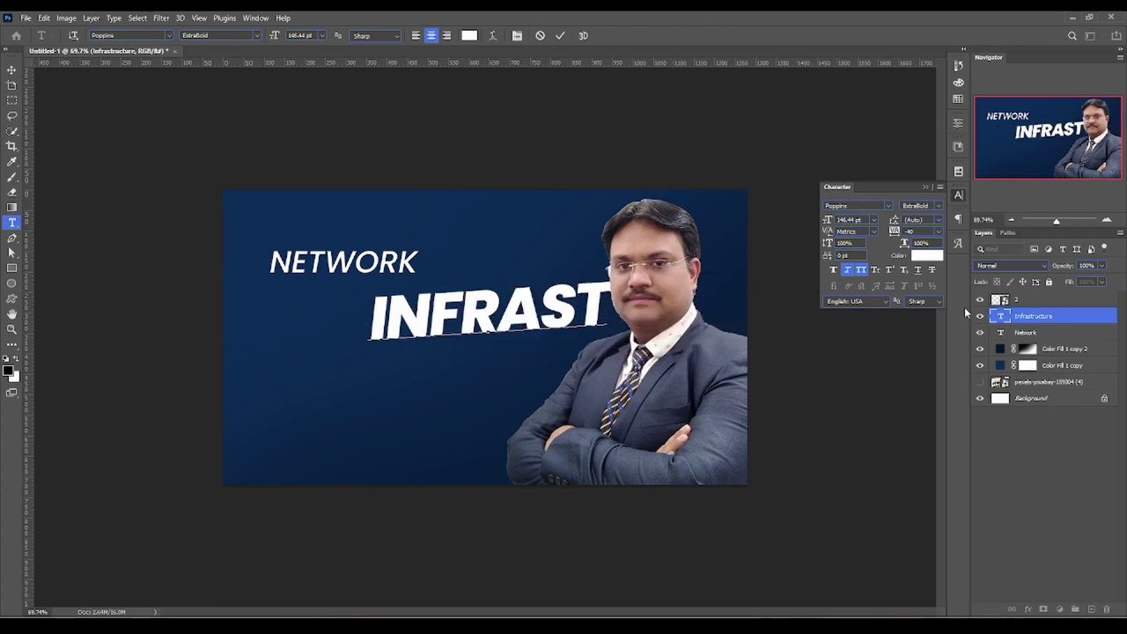
text( I)
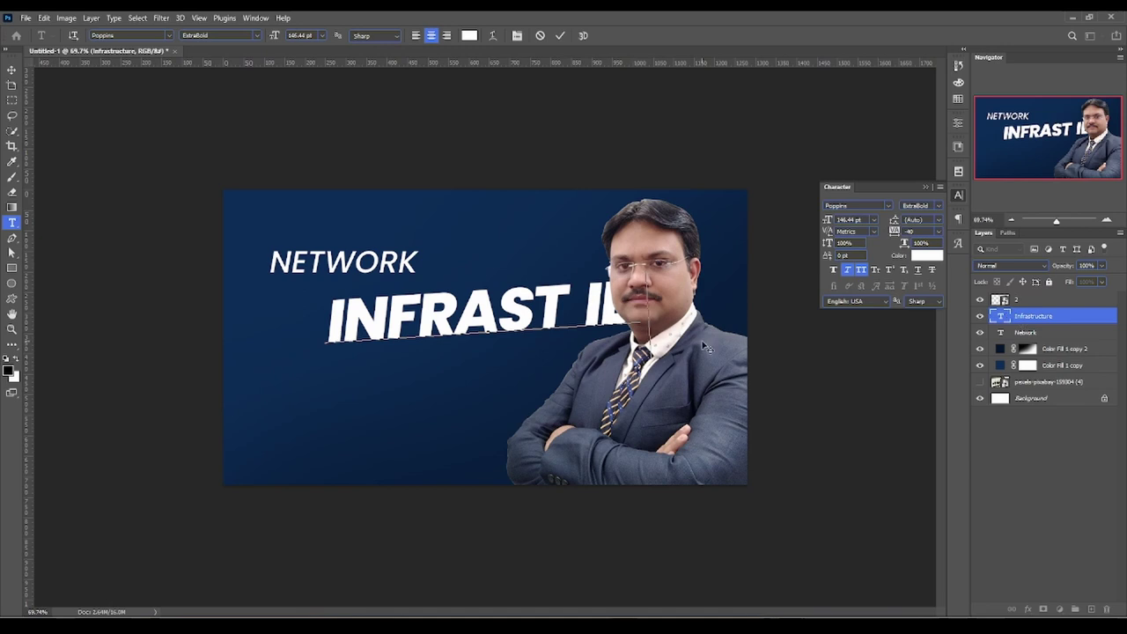
key(BackSpace)
key(BackSpace)
key(BackSpace)
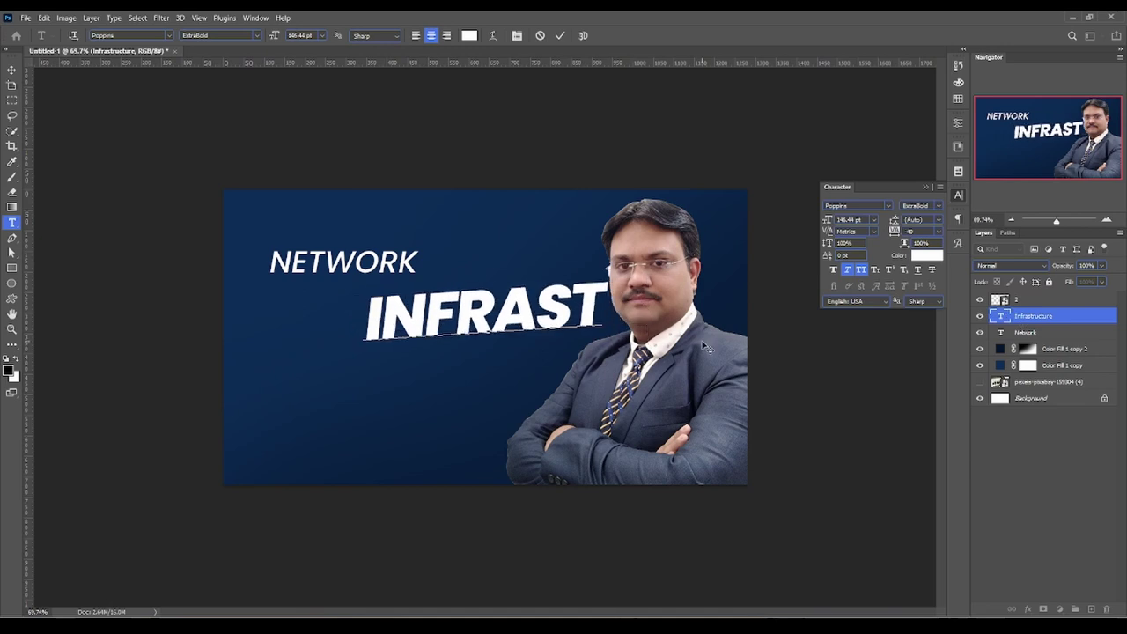
key(ctrl+Return)
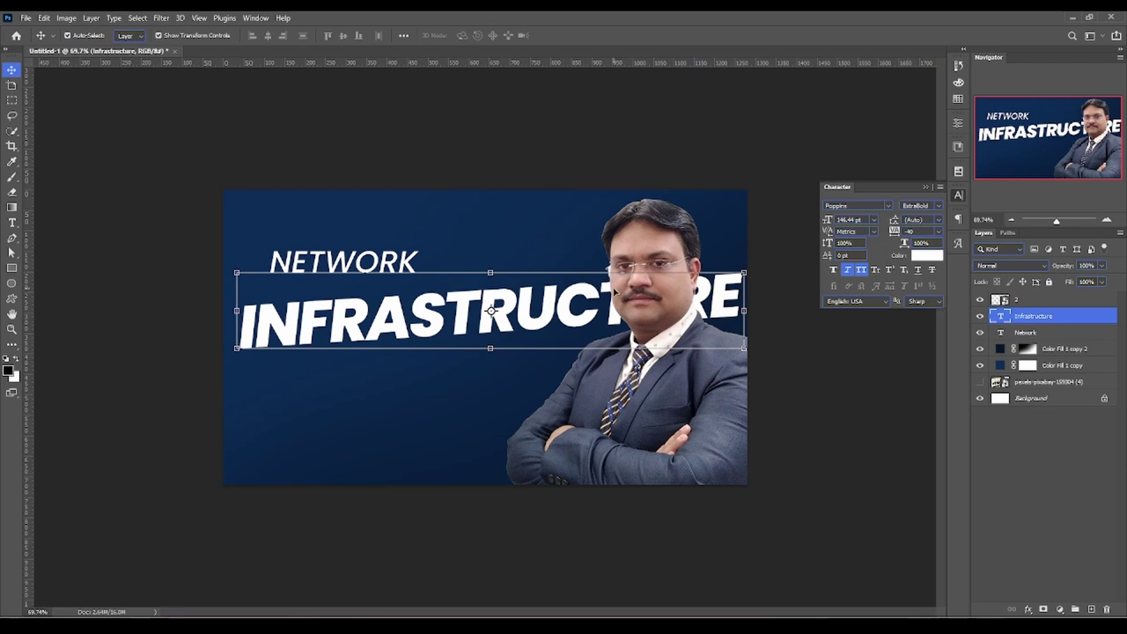
Enlarge NETWORK to roughly double size and tilt it to match INFRASTRUCTURE.
click(400, 255)
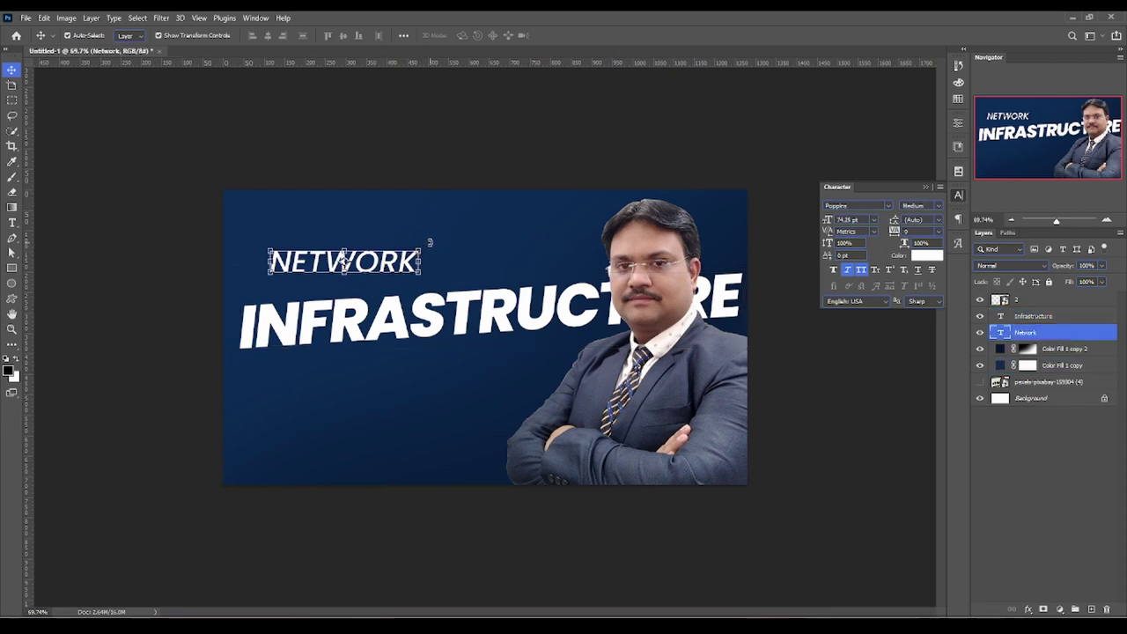
drag(429, 242, 440, 231)
mouse_move(388, 262)
mouse_down()
mouse_move(374, 276)
mouse_move(547, 196)
mouse_move(534, 217)
mouse_move(547, 211)
mouse_up()
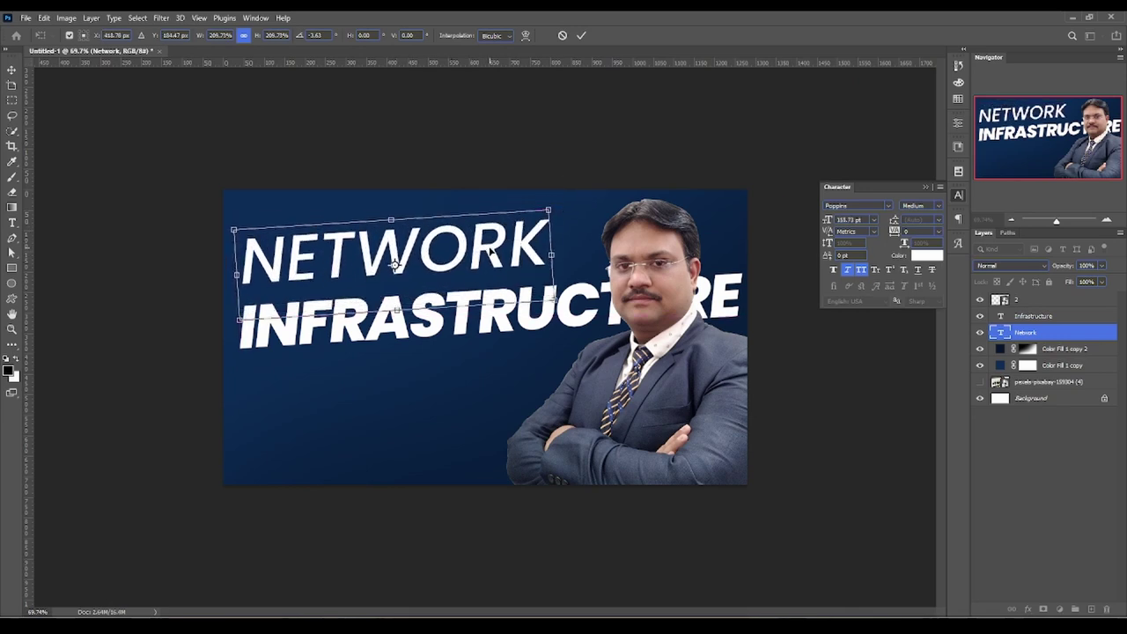
key(Return)
Set the NETWORK text to the Poppins Regular weight.
double_click(474, 258)
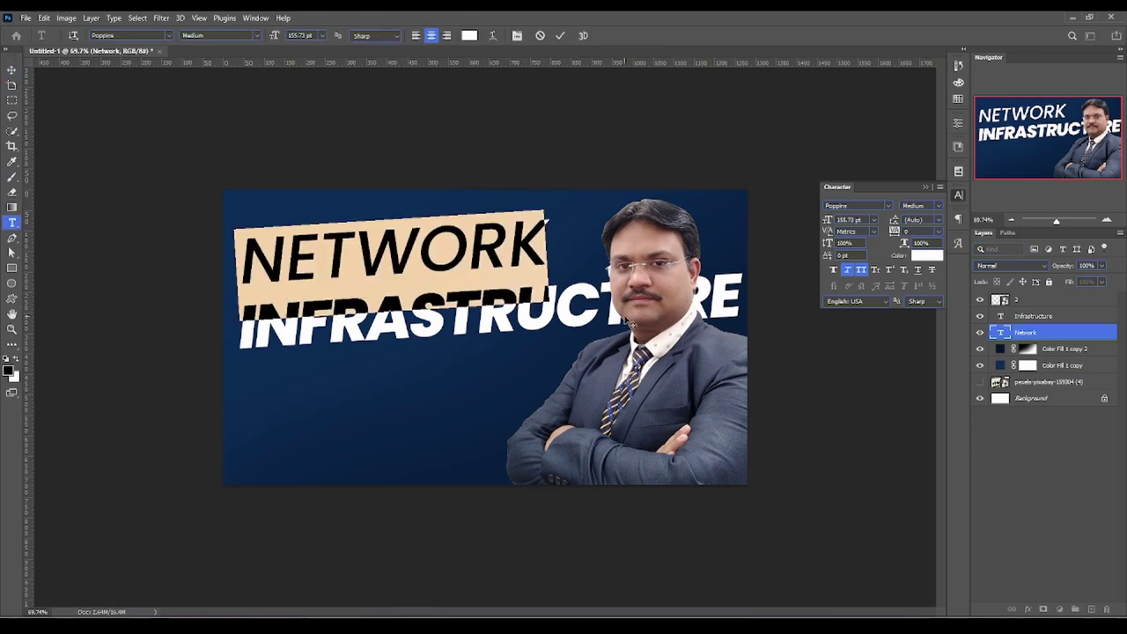
click(937, 205)
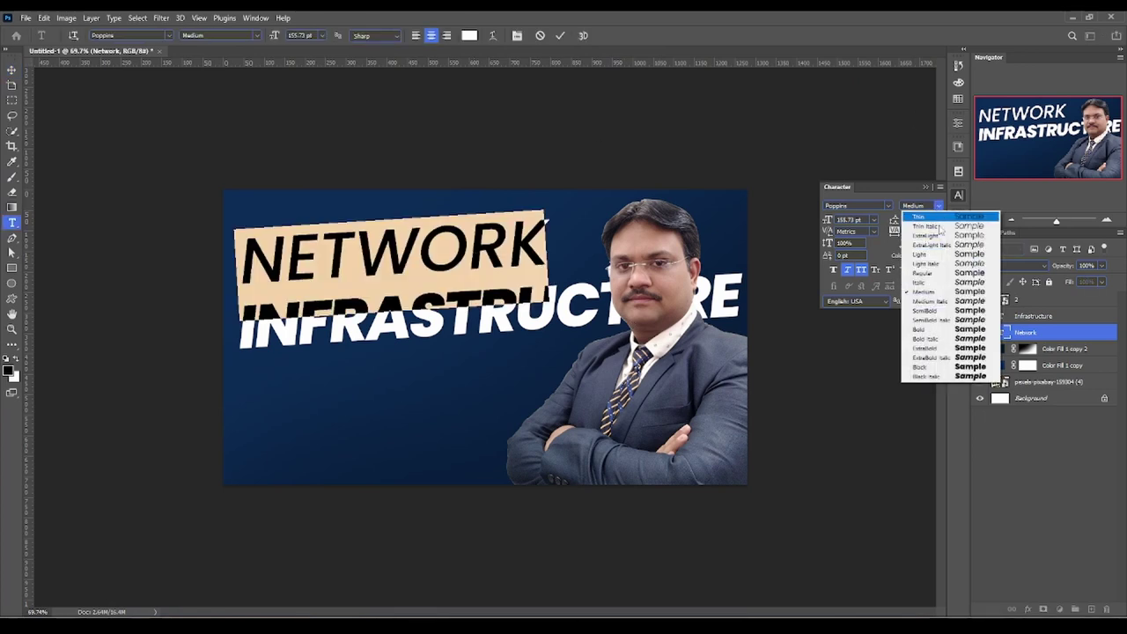
click(933, 273)
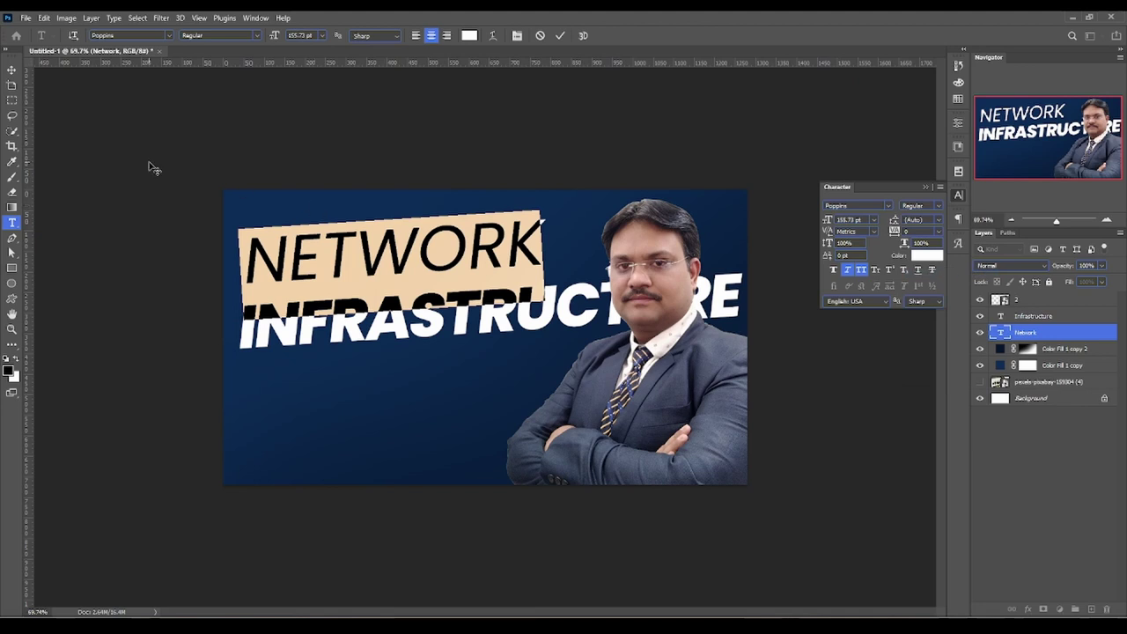
click(12, 70)
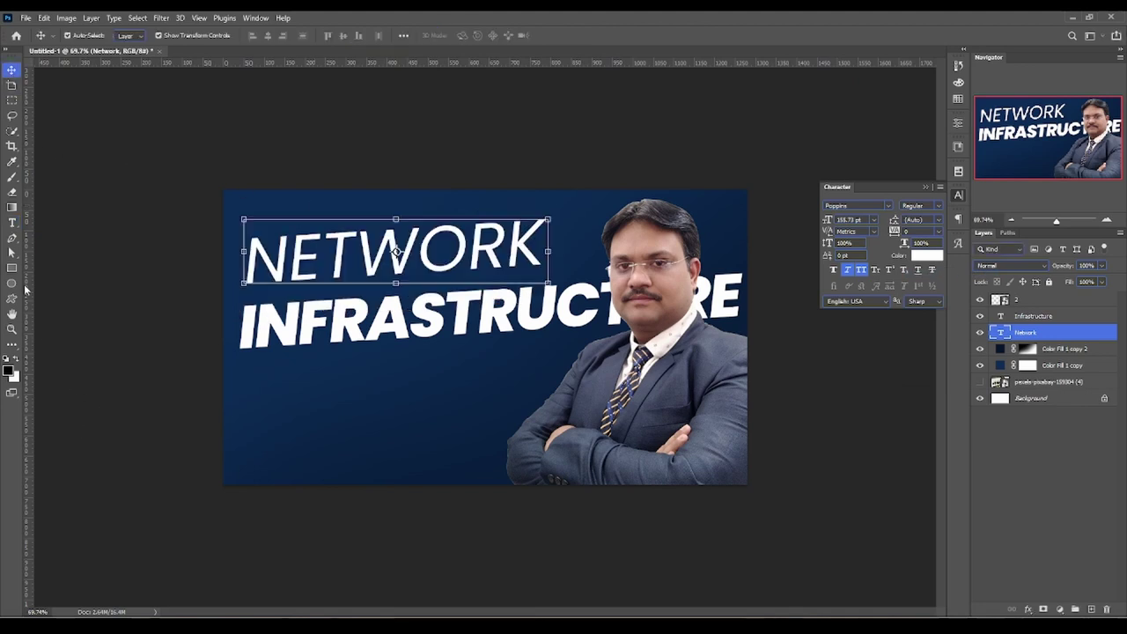
click(13, 267)
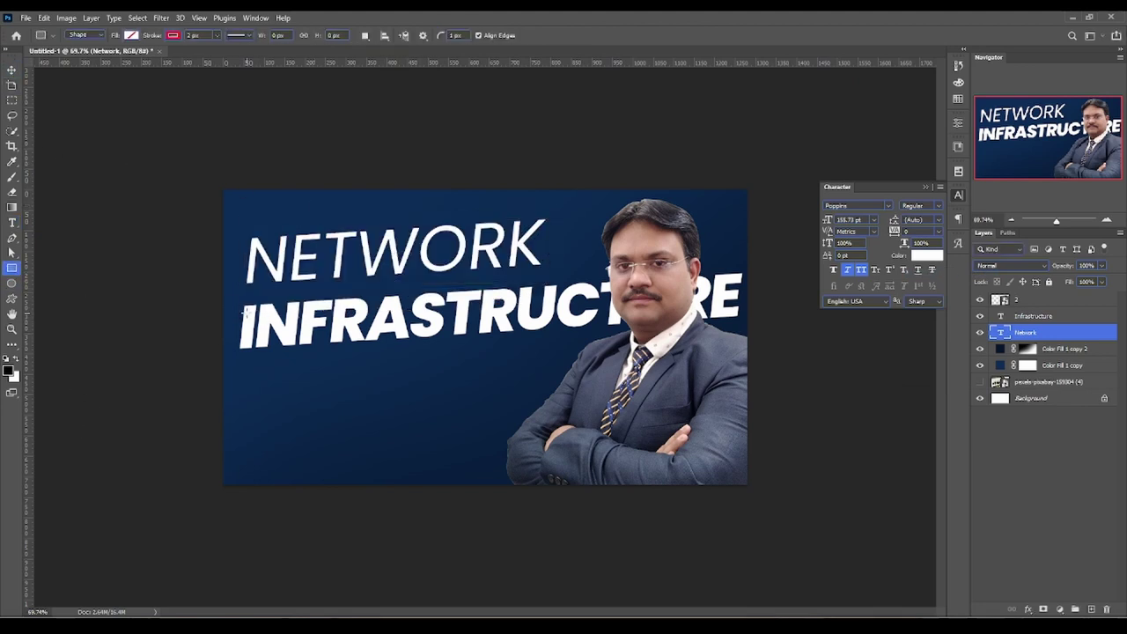
Draw a rectangle across INFRASTRUCTURE with no stroke and a solid red fill.
mouse_move(204, 297)
mouse_down()
mouse_move(604, 384)
mouse_move(767, 382)
mouse_up()
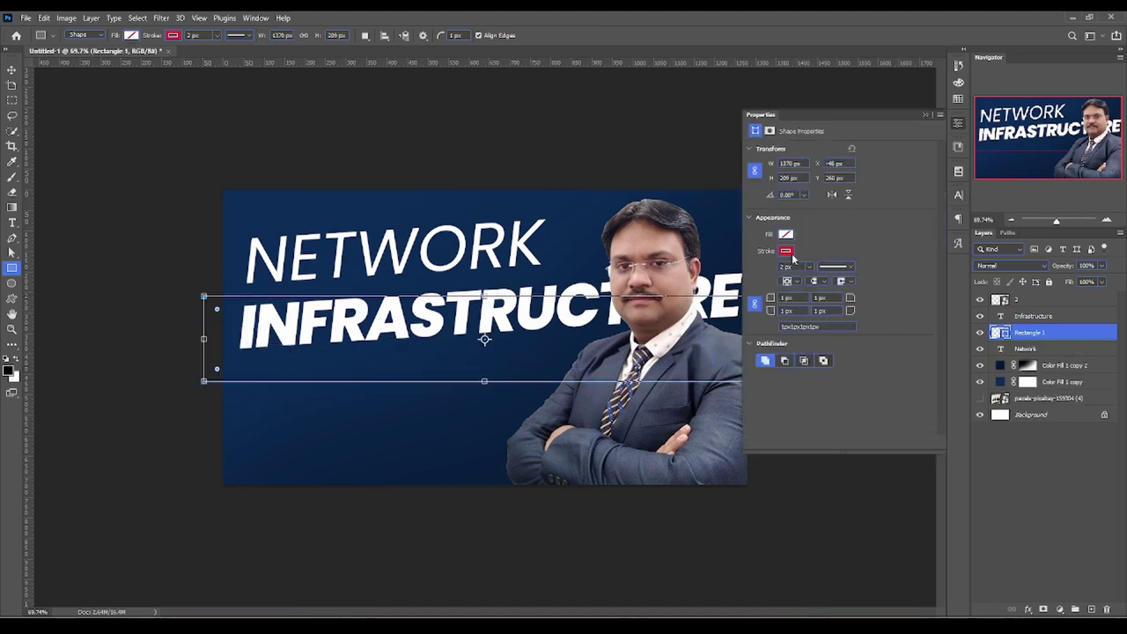
click(785, 250)
click(761, 273)
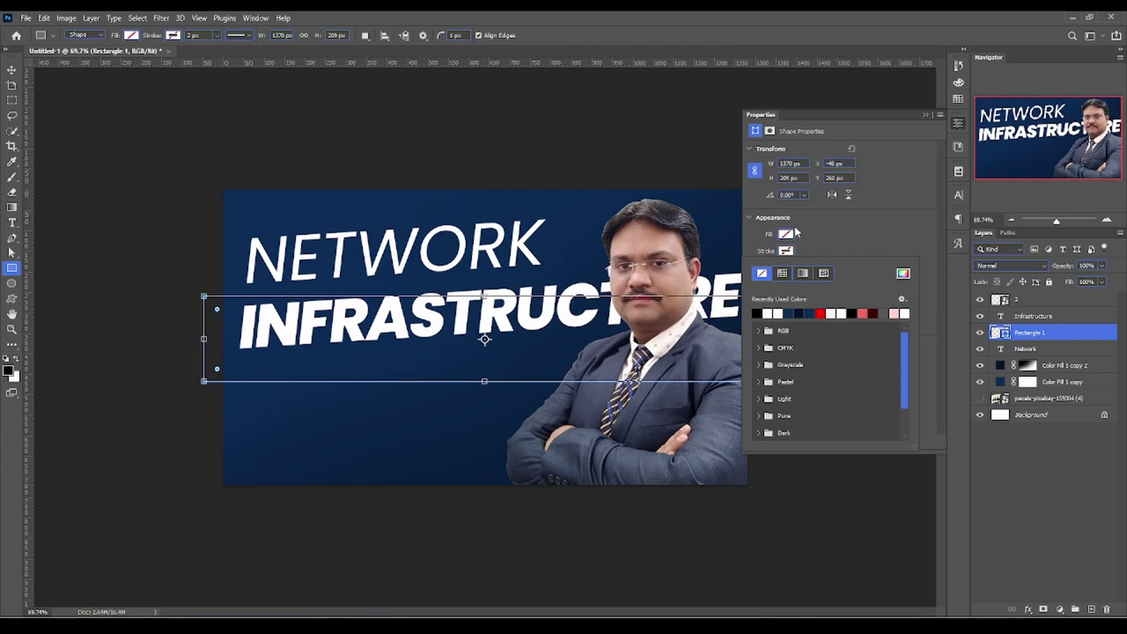
click(794, 229)
click(785, 250)
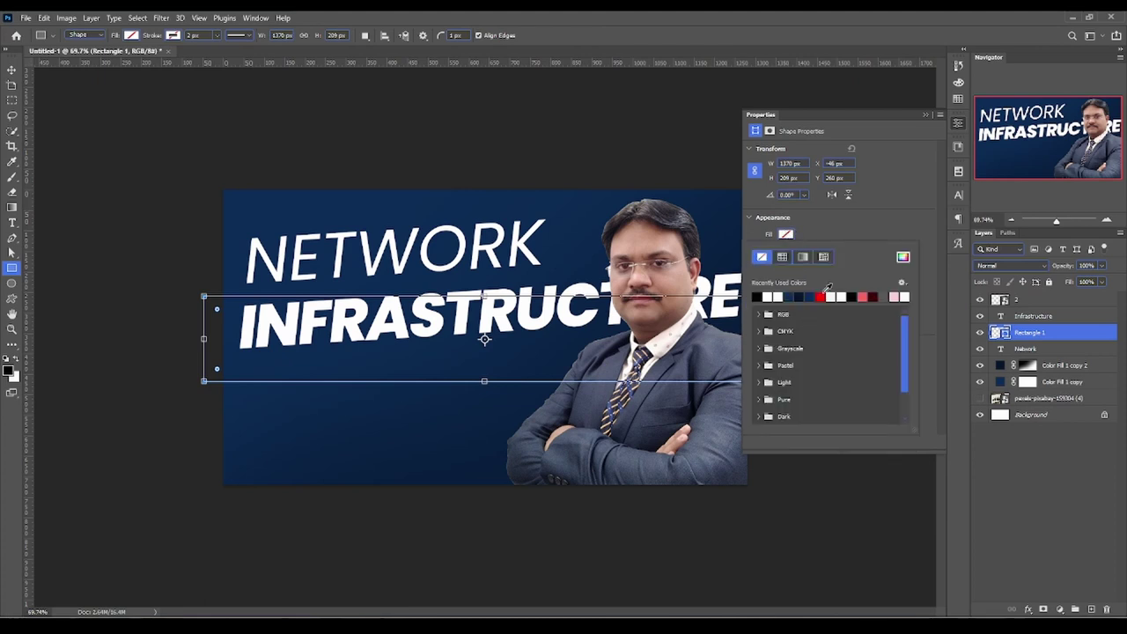
click(821, 297)
click(10, 69)
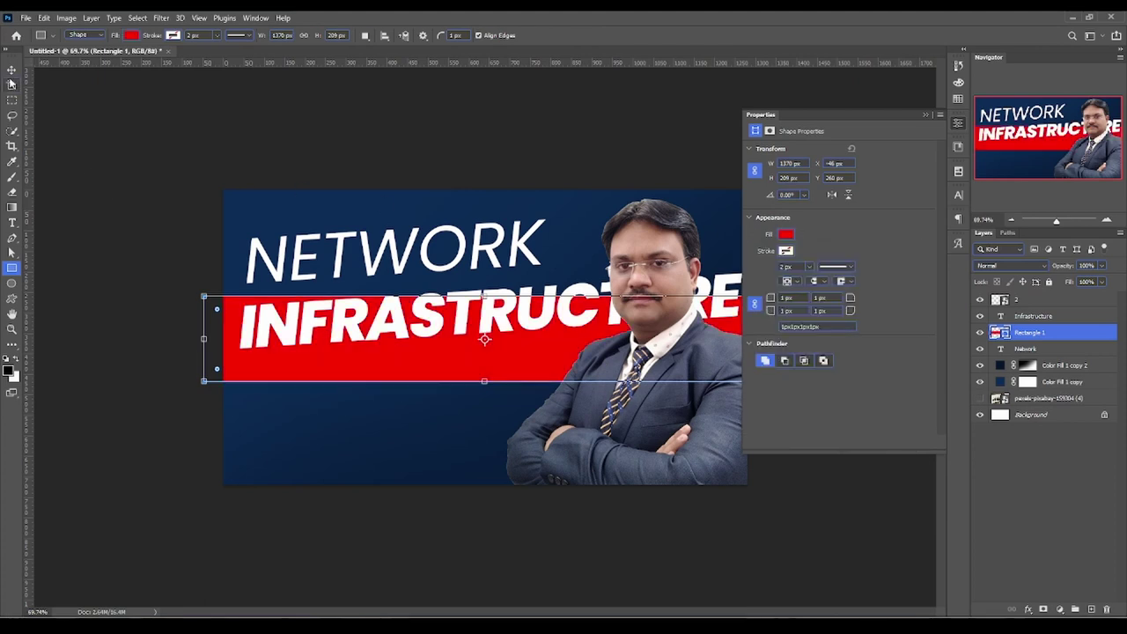
click(924, 110)
Distort the red banner so its right end rises, tilting it upward, and convert it to a path.
right_click(561, 335)
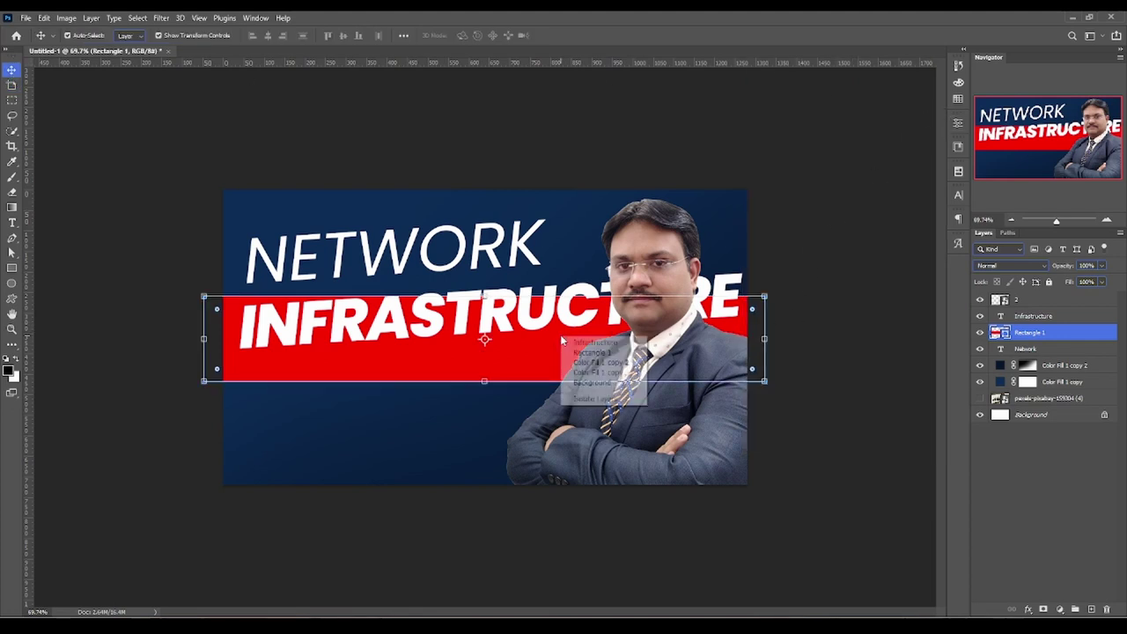
click(572, 343)
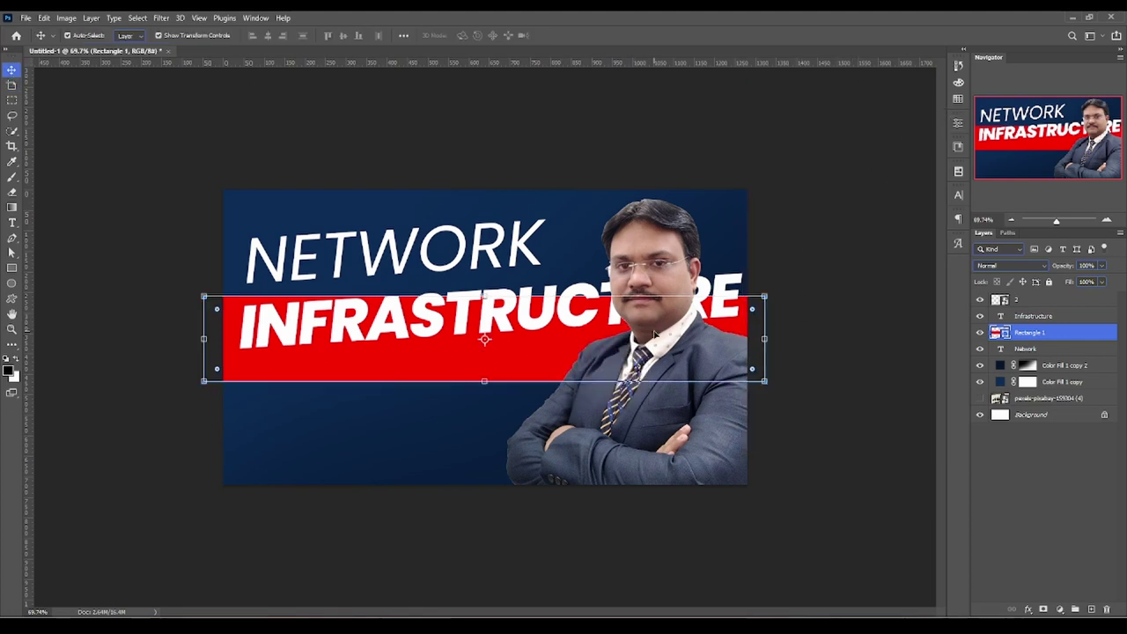
key(ctrl)
key(ctrl+t)
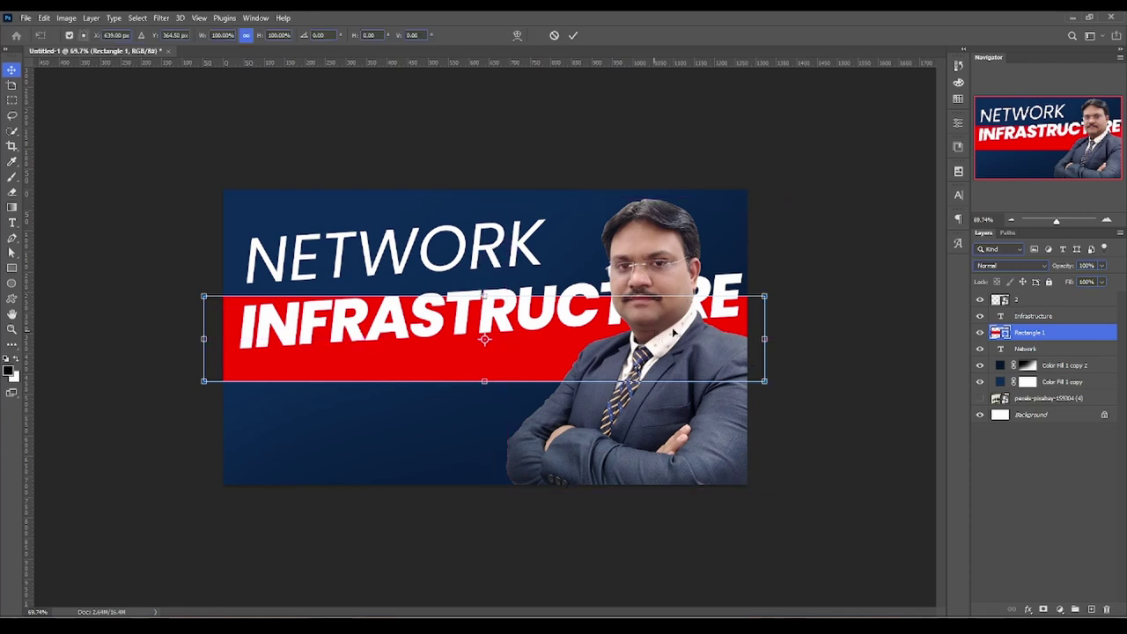
right_click(541, 357)
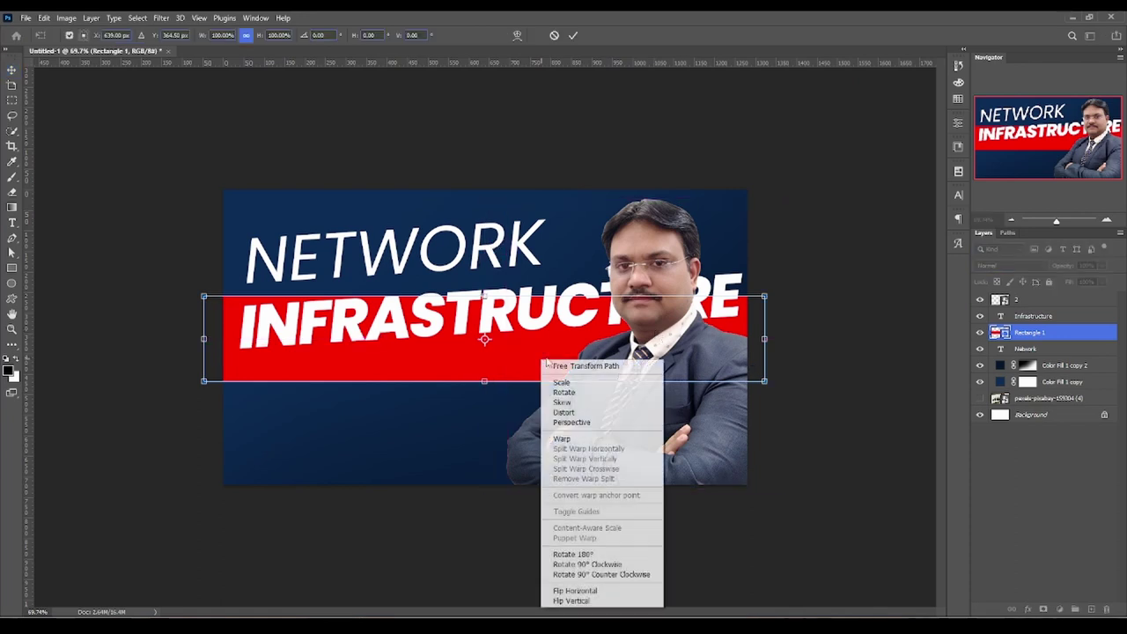
click(563, 412)
drag(769, 343, 772, 299)
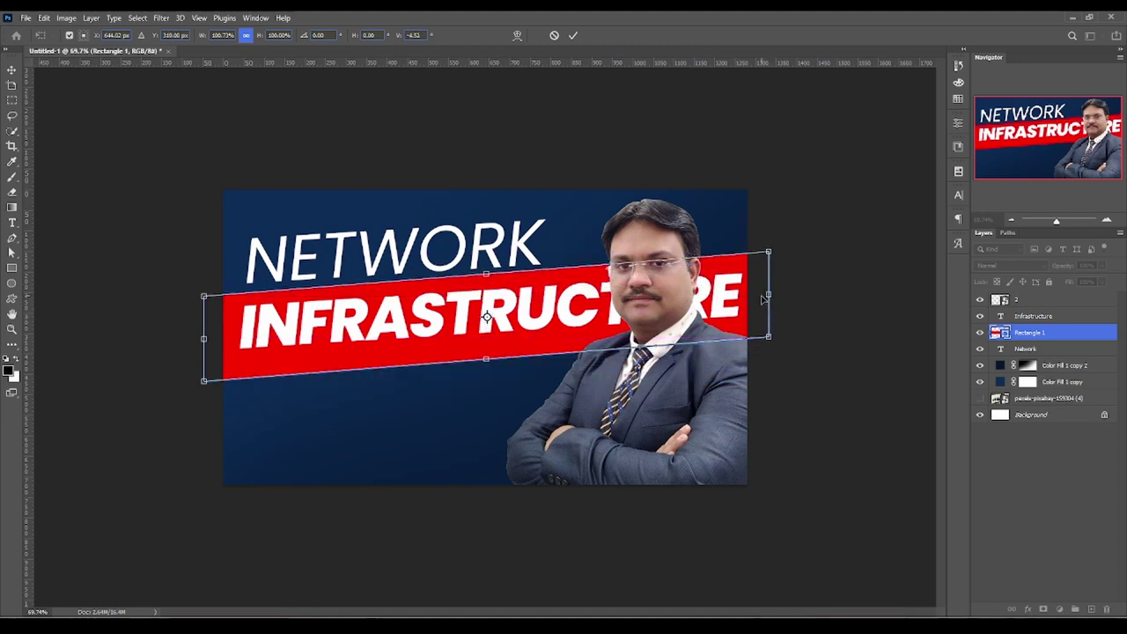
drag(200, 340, 203, 337)
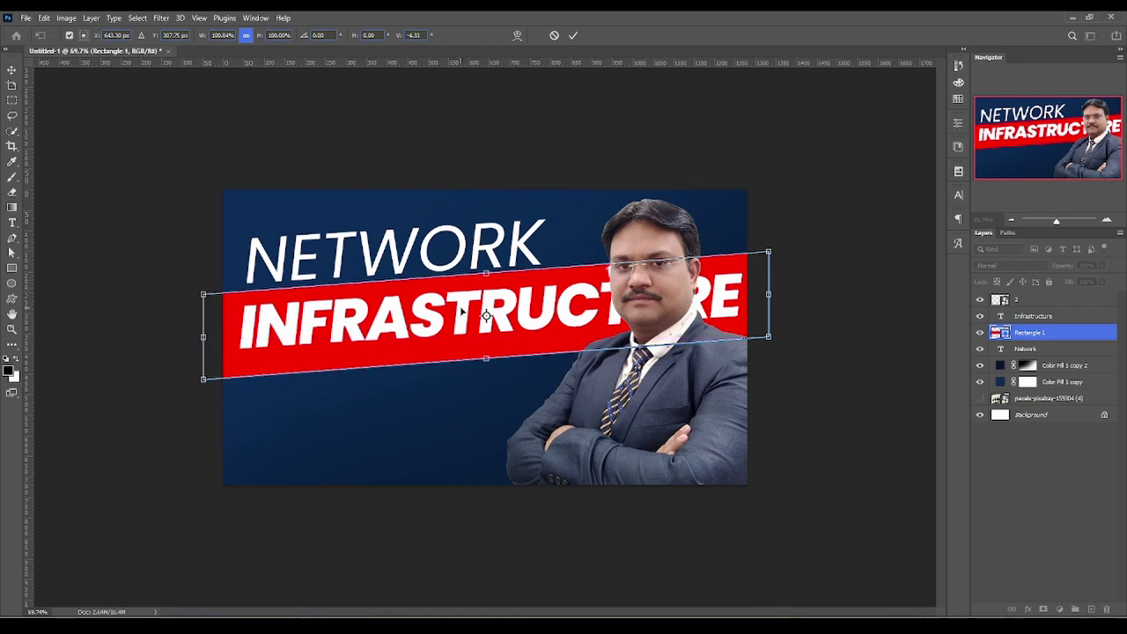
key(Return)
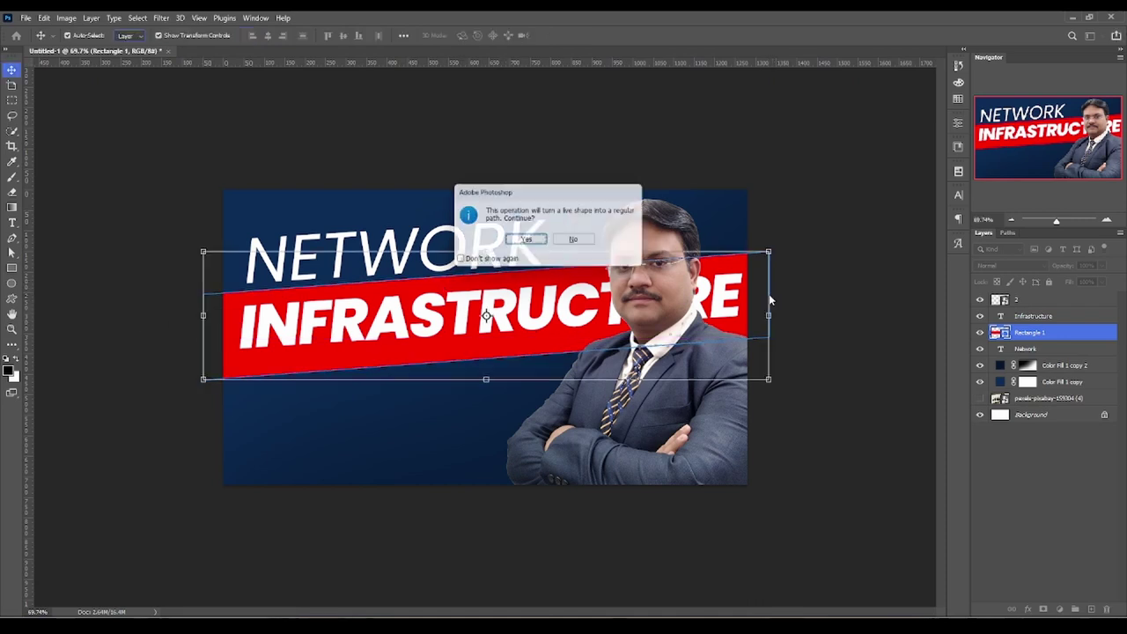
key(Return)
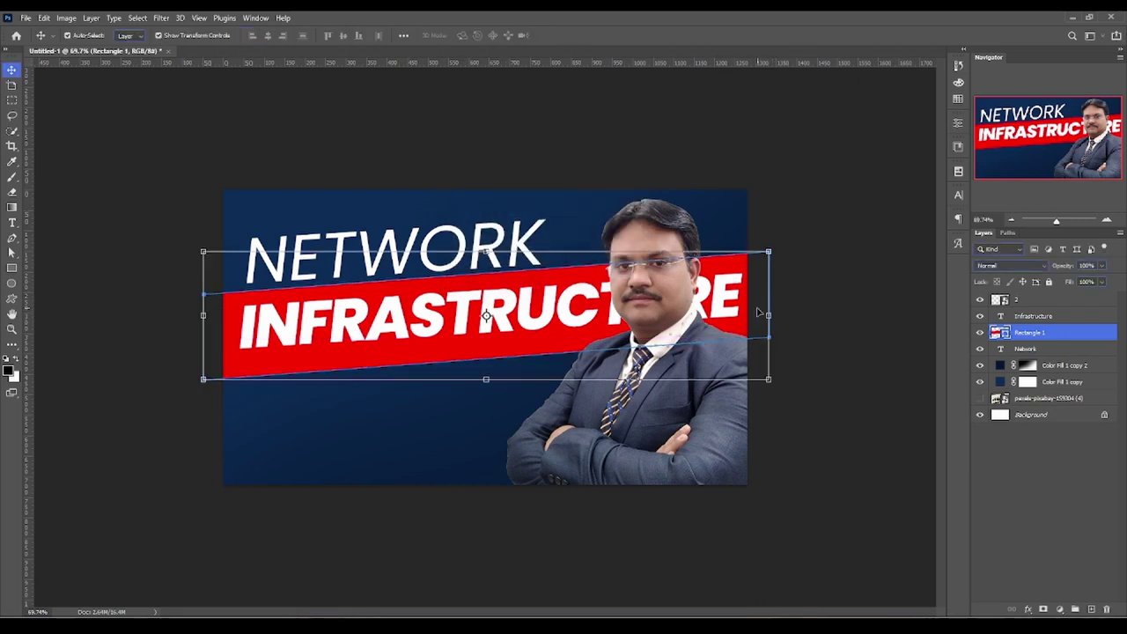
Narrow the red banner slightly and rotate it about half a degree clockwise.
key(ctrl+t)
drag(768, 314, 755, 315)
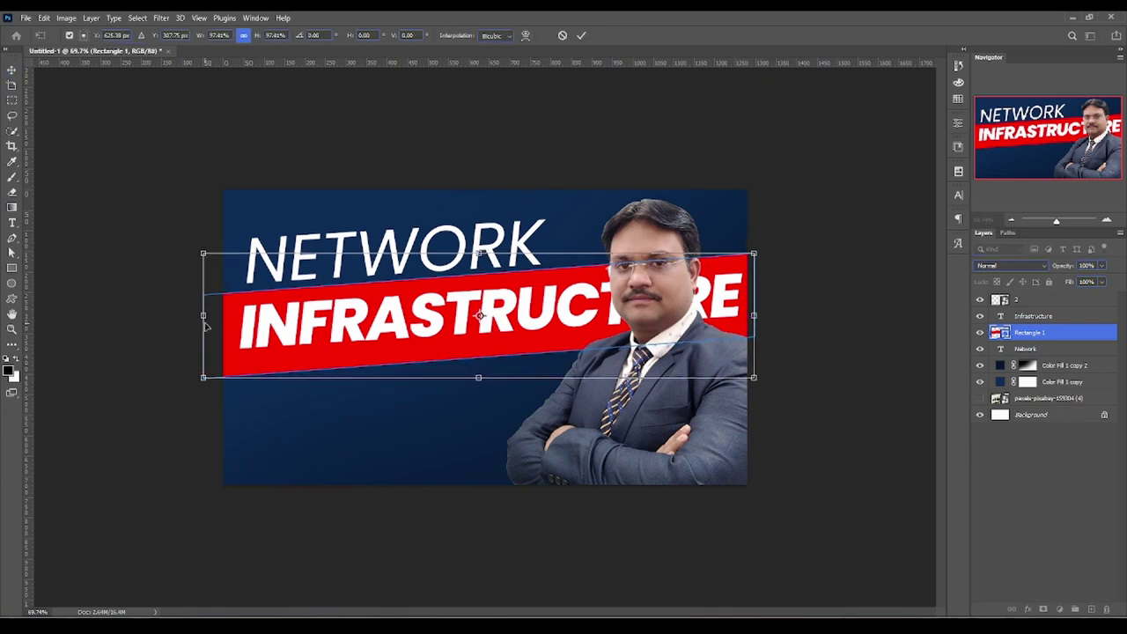
drag(205, 325, 219, 325)
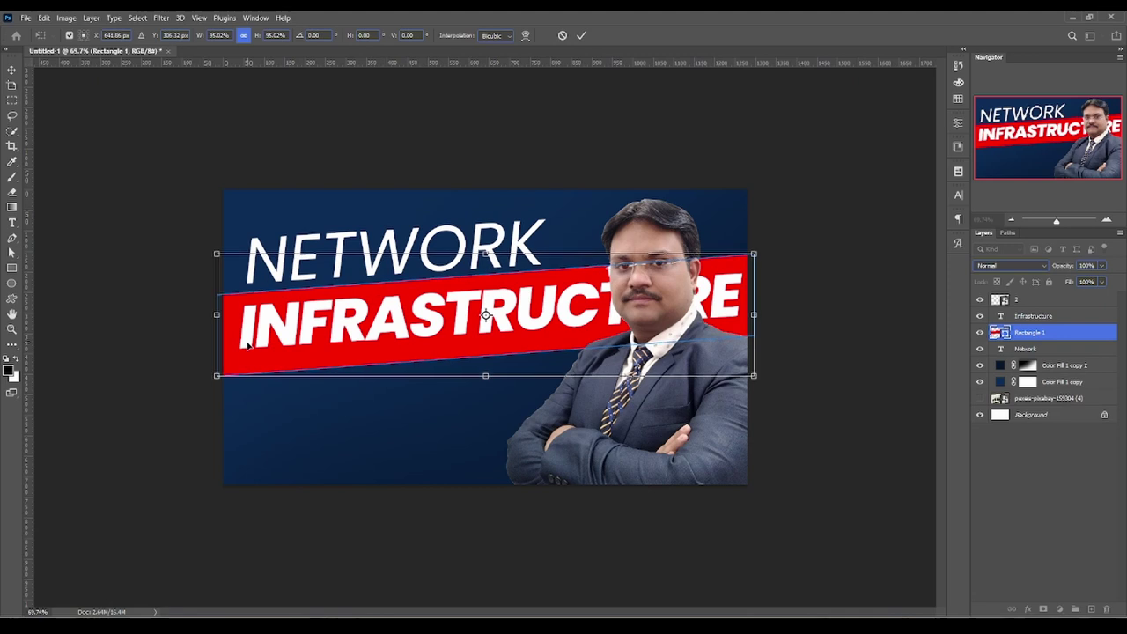
drag(765, 199, 773, 198)
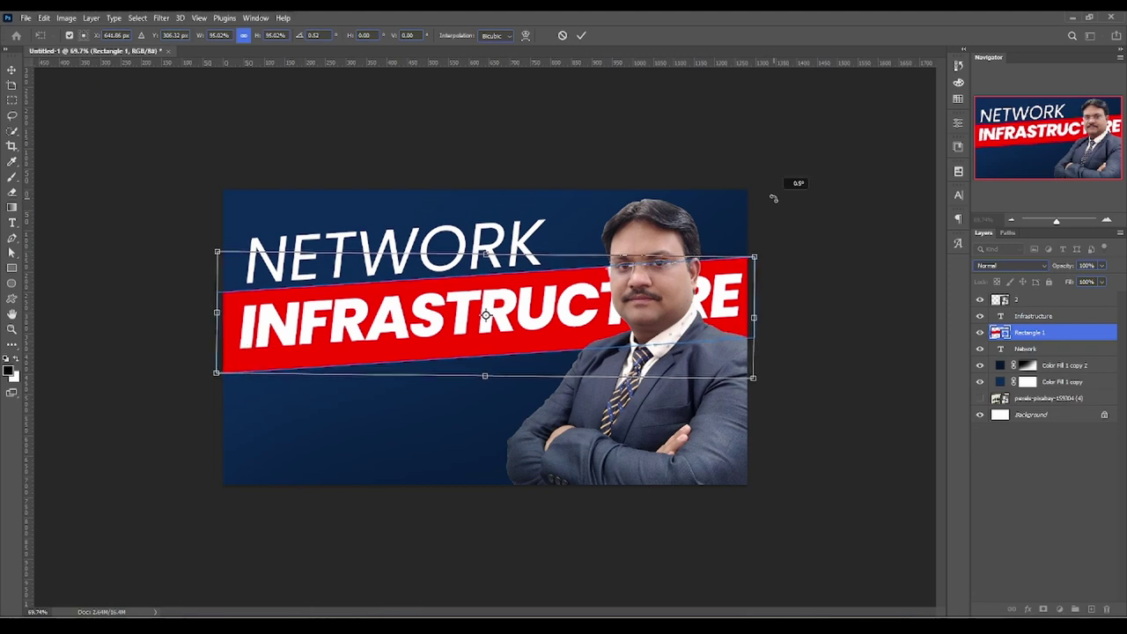
key(Return)
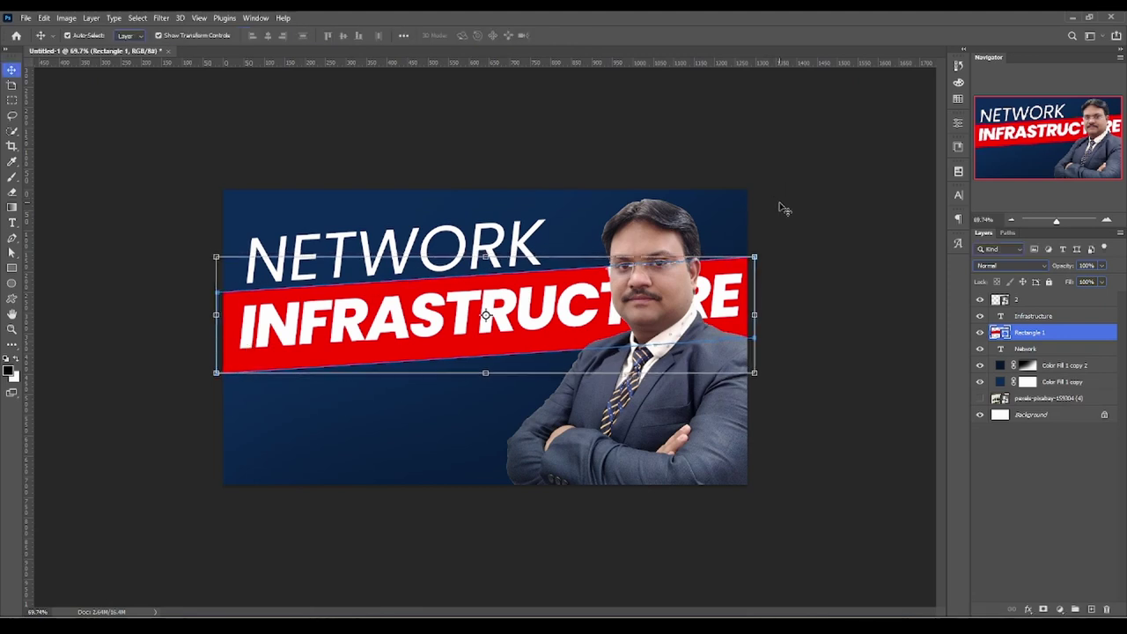
Select the Infrastructure, Rectangle 1 and Network layers in turn.
click(783, 207)
click(432, 292)
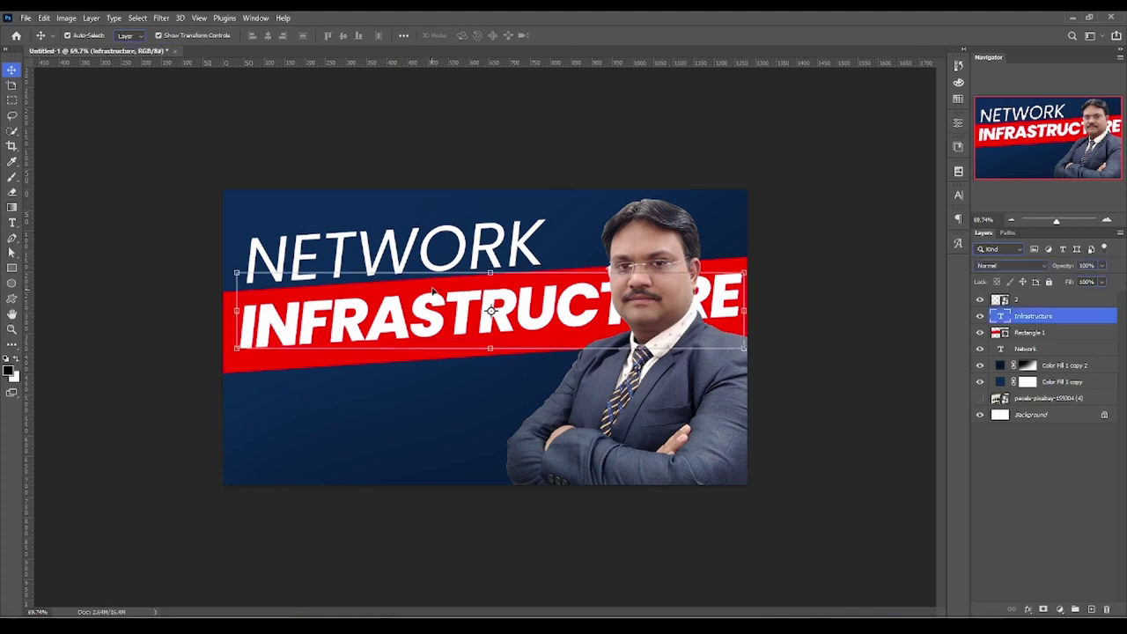
click(382, 368)
click(381, 361)
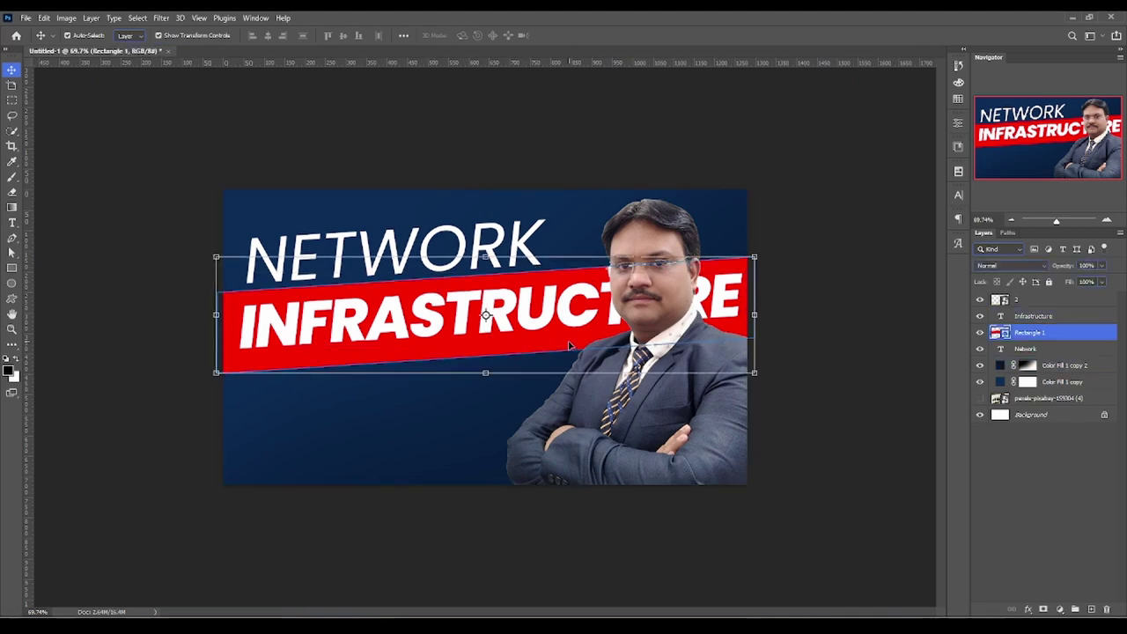
click(475, 230)
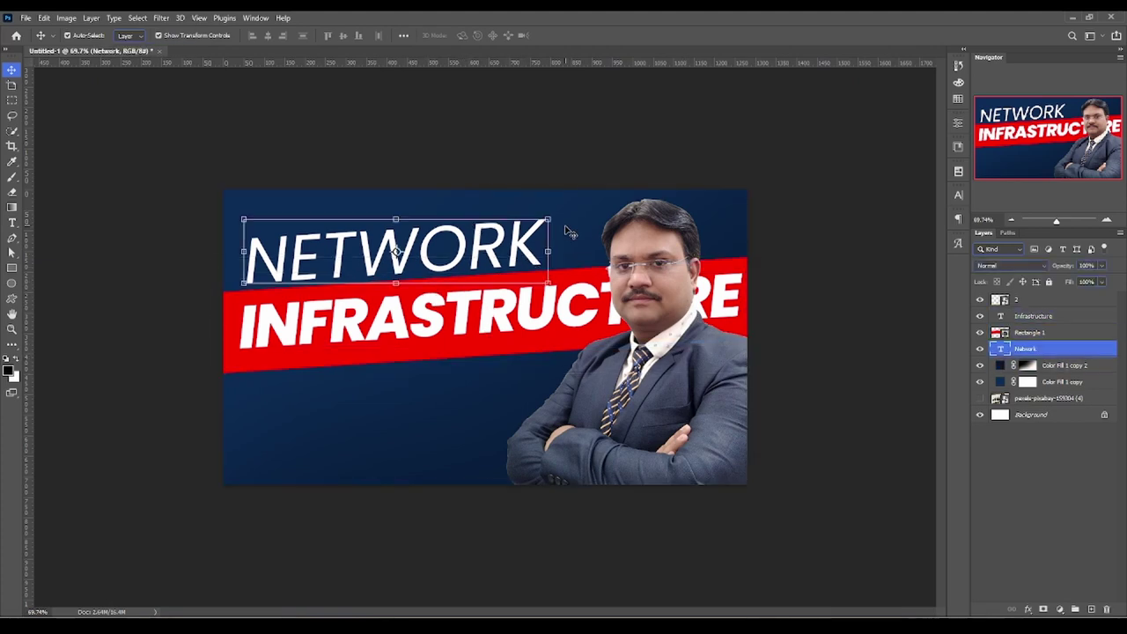
Set the NETWORK text in the Ananda font and retype NETWORK.
double_click(465, 242)
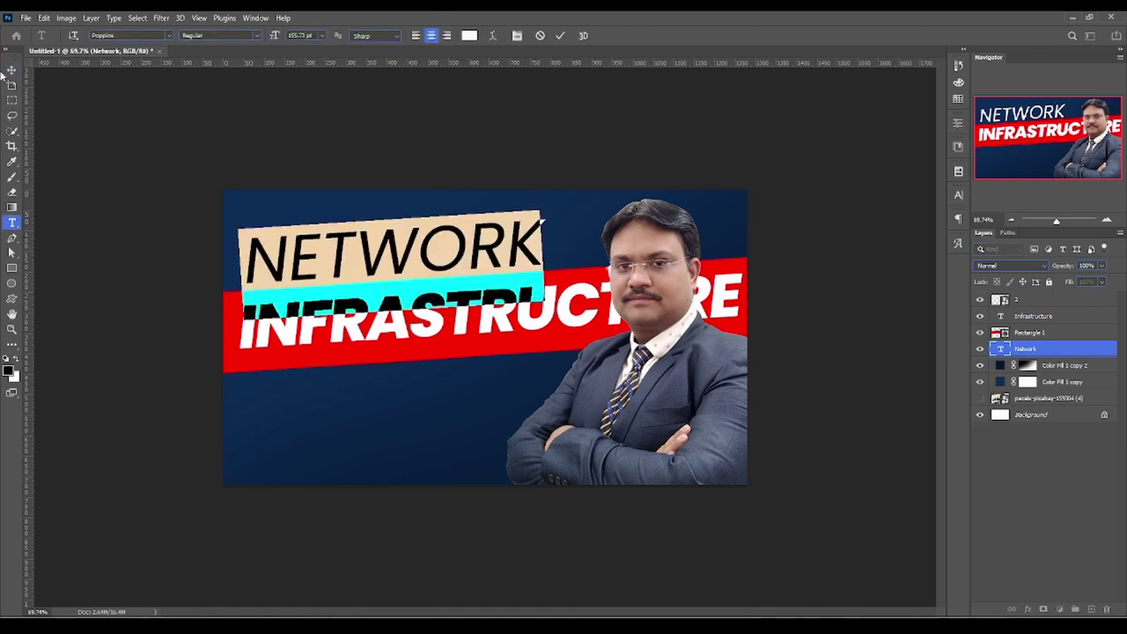
key(ctrl)
text(ana)
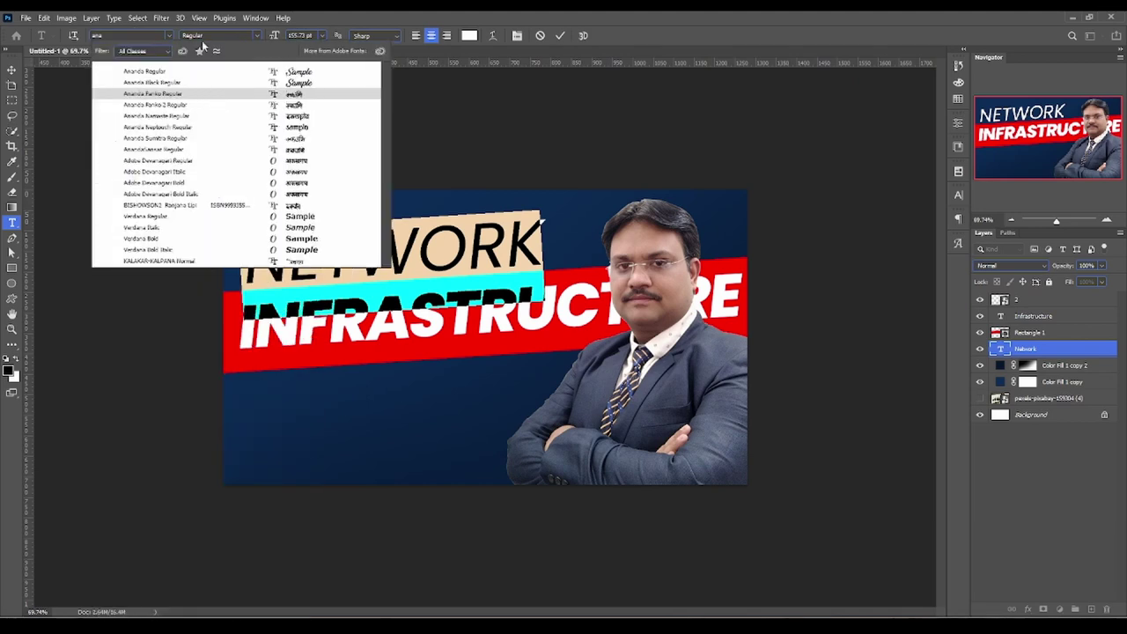
key(Up)
key(Up)
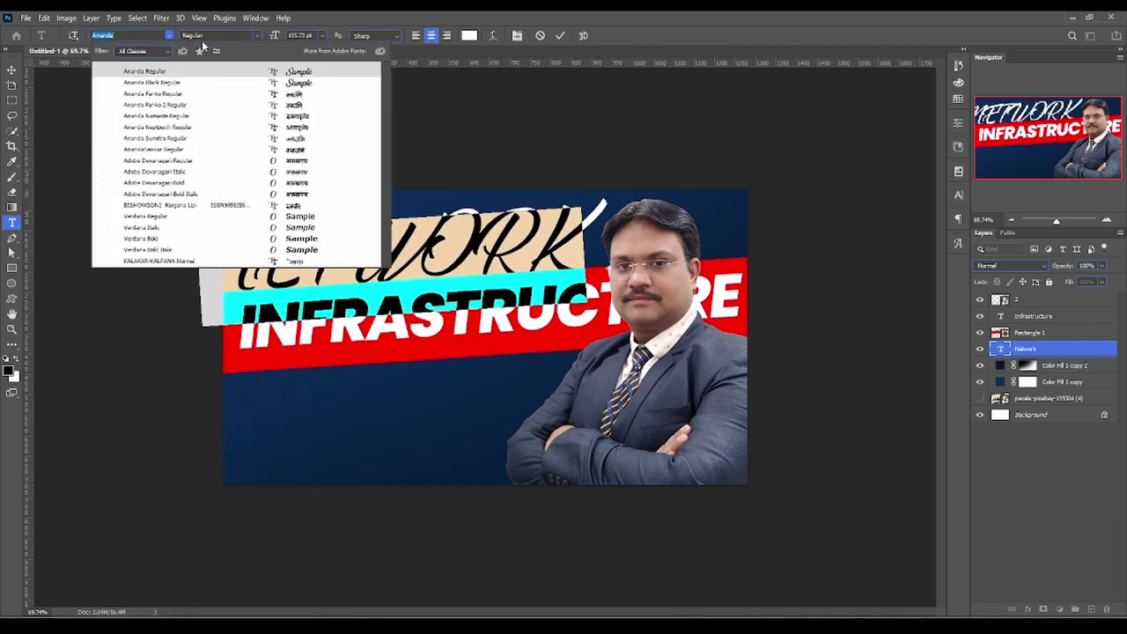
key(Return)
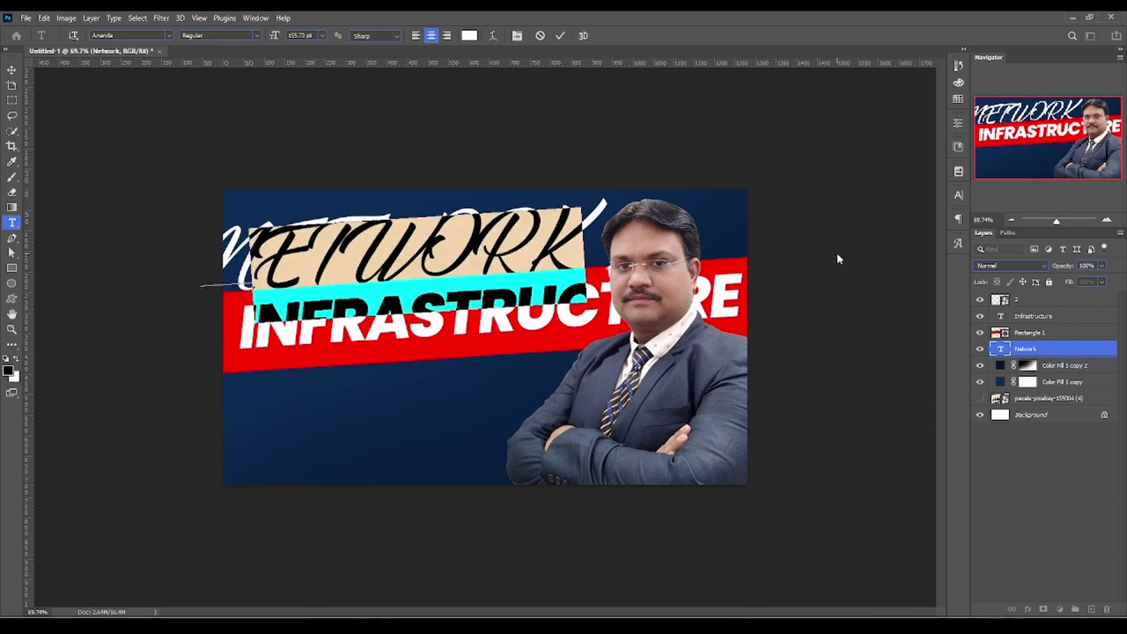
text(NETW)
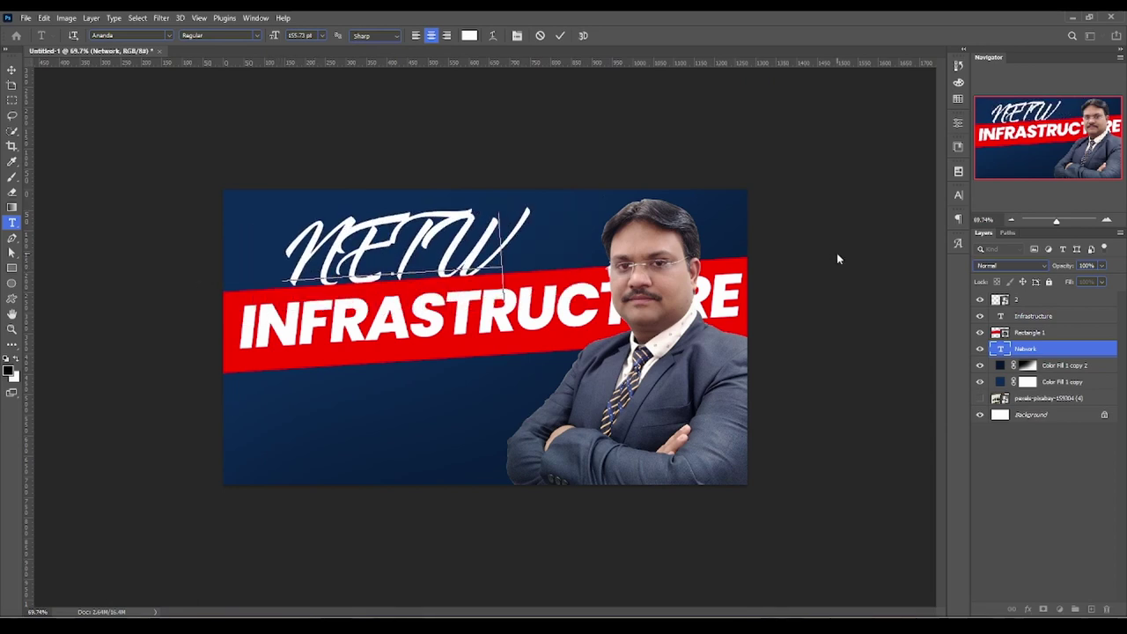
text(ORK)
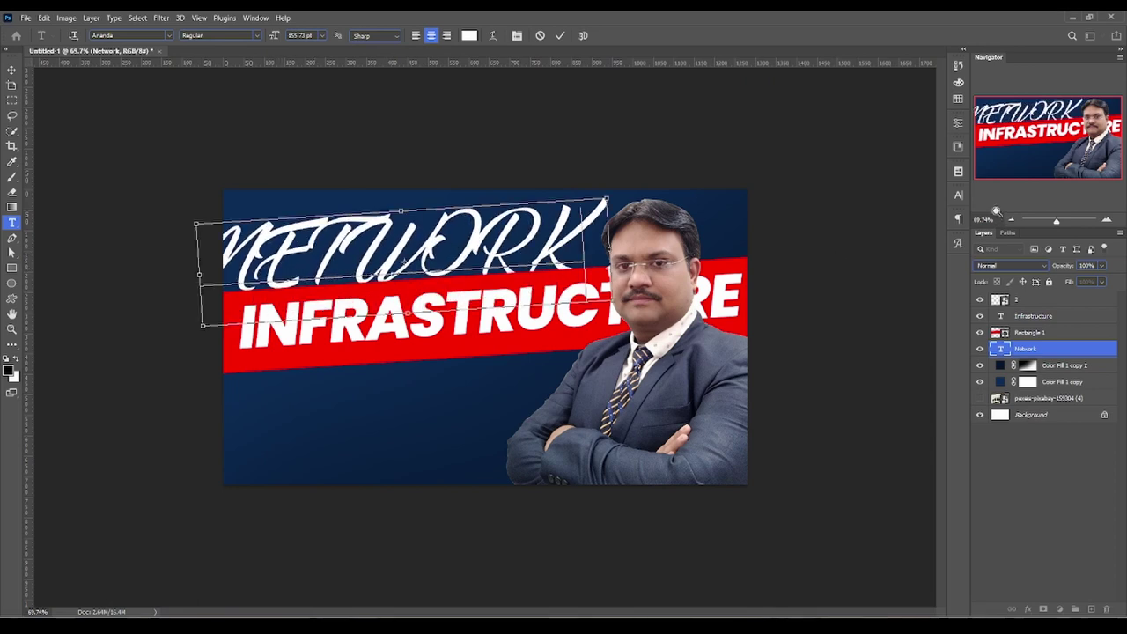
Turn off All Caps so the text reads Network.
key(ctrl+a)
click(959, 194)
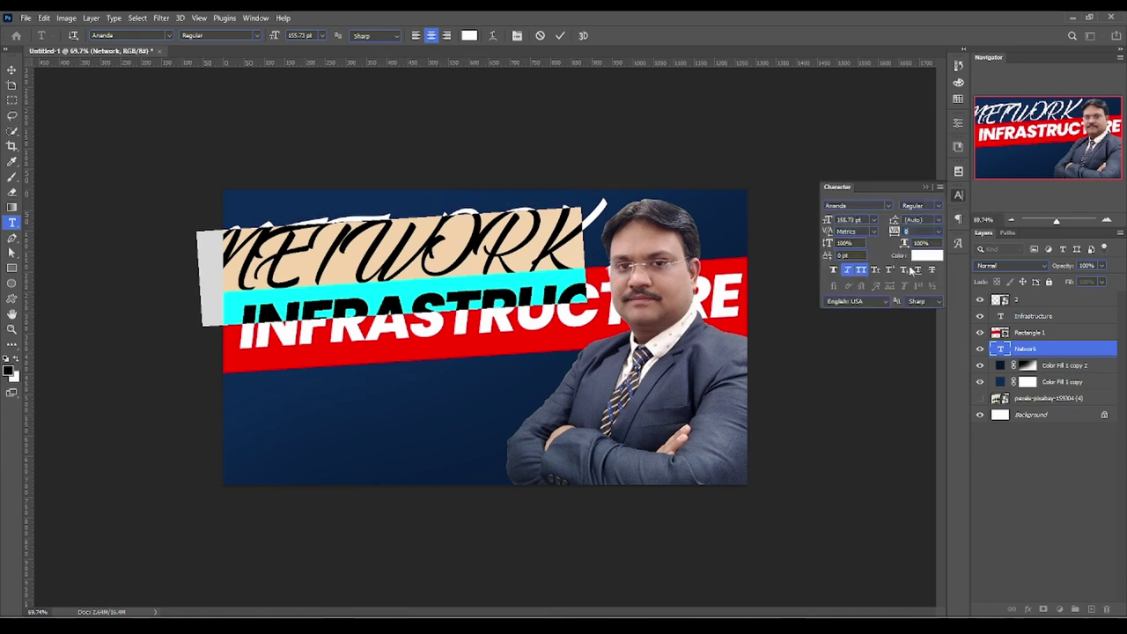
click(860, 270)
click(12, 68)
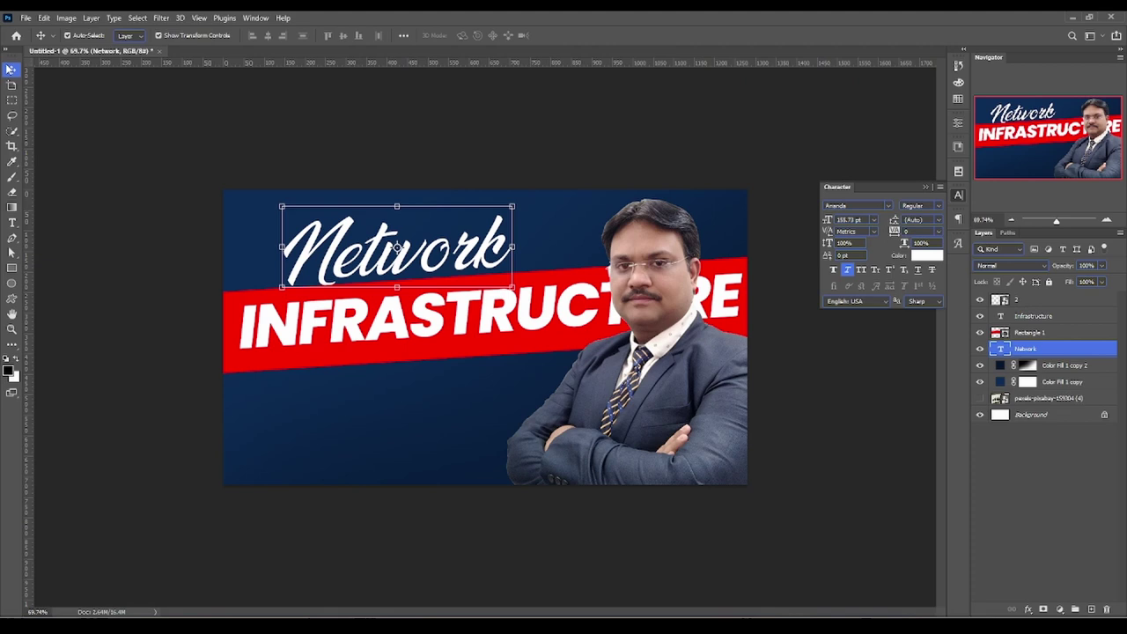
Change the Network text's font to Sacramento.
double_click(433, 240)
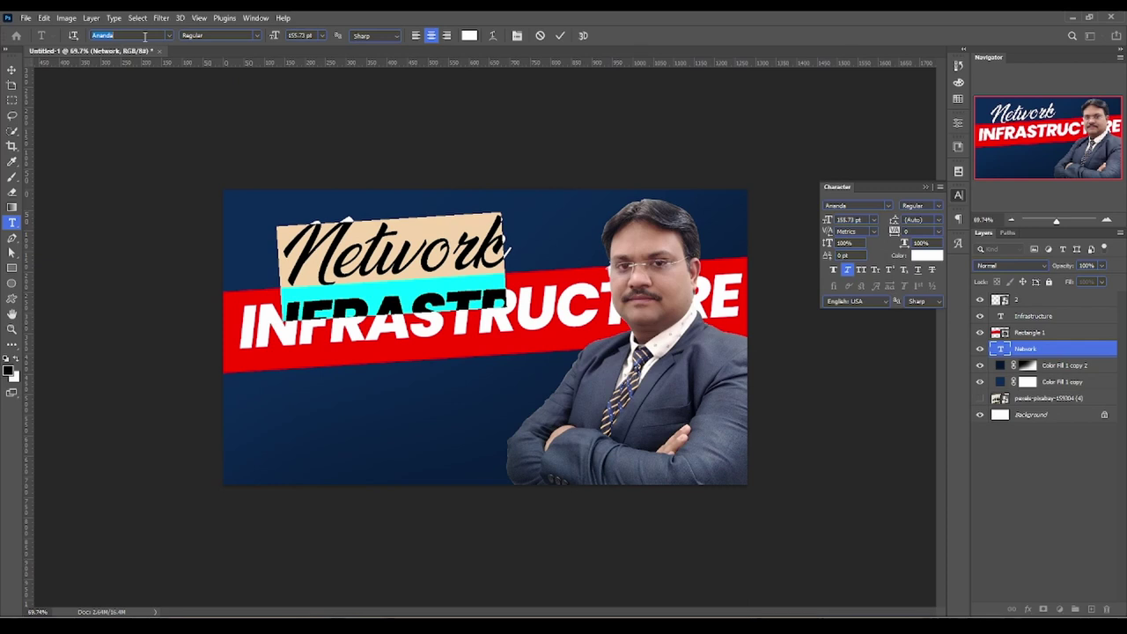
text(sacra)
key(Down)
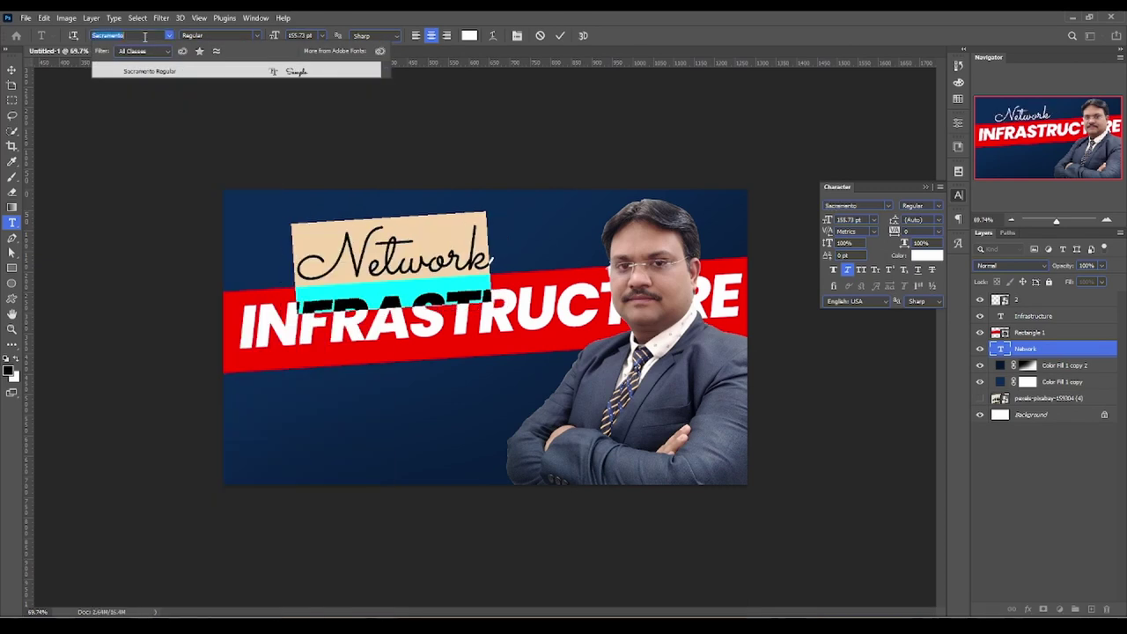
key(Return)
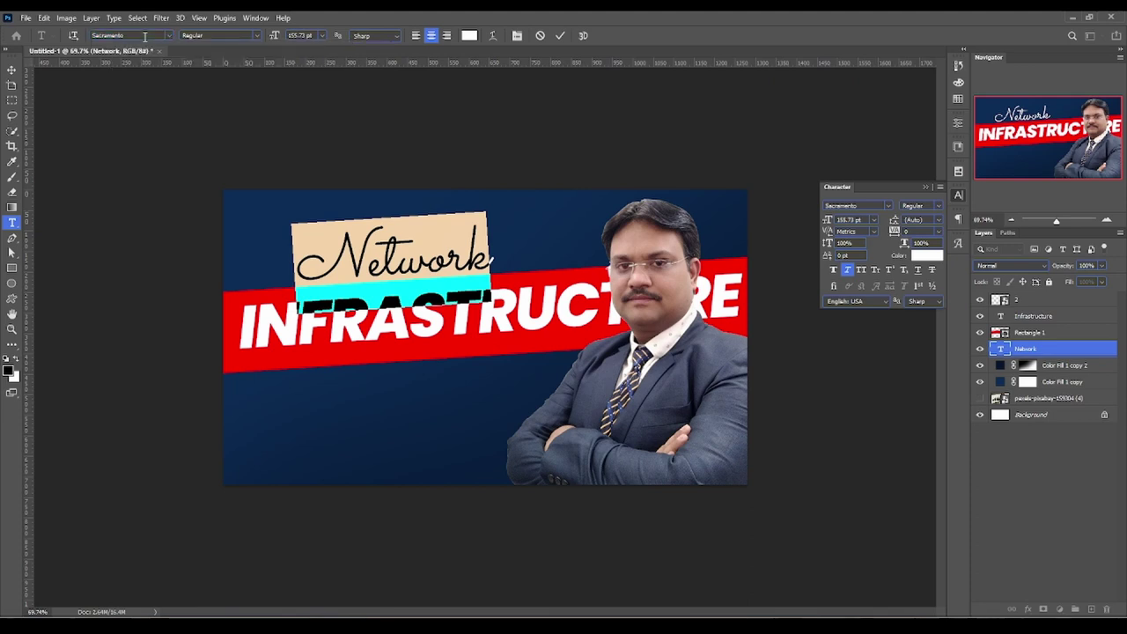
click(12, 69)
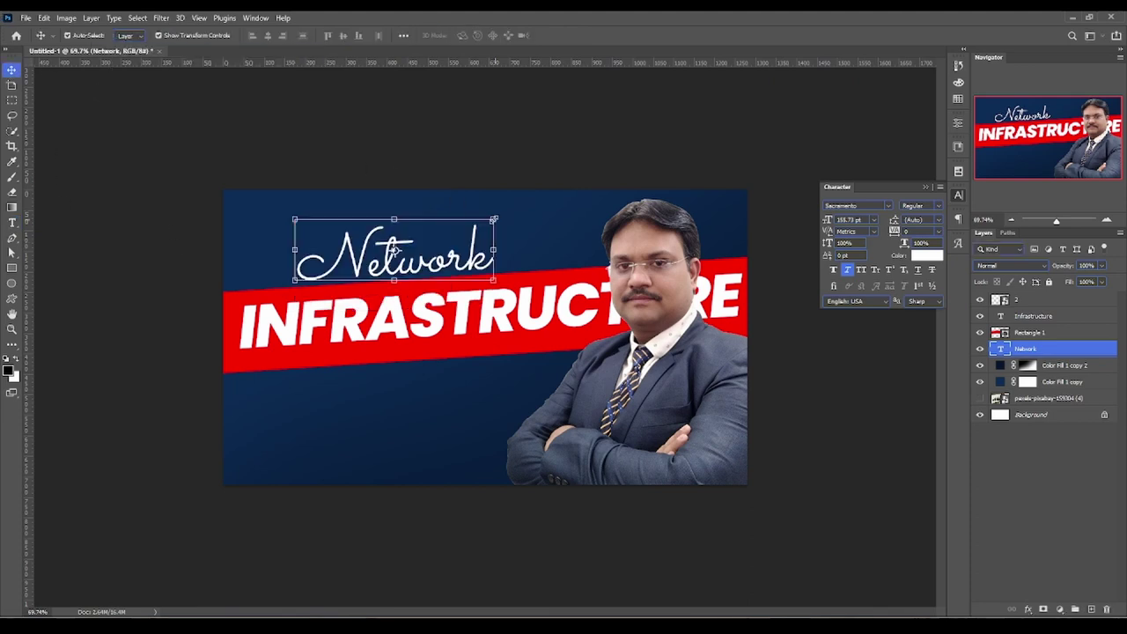
Scale the Network text to about 153%.
key(ctrl+t)
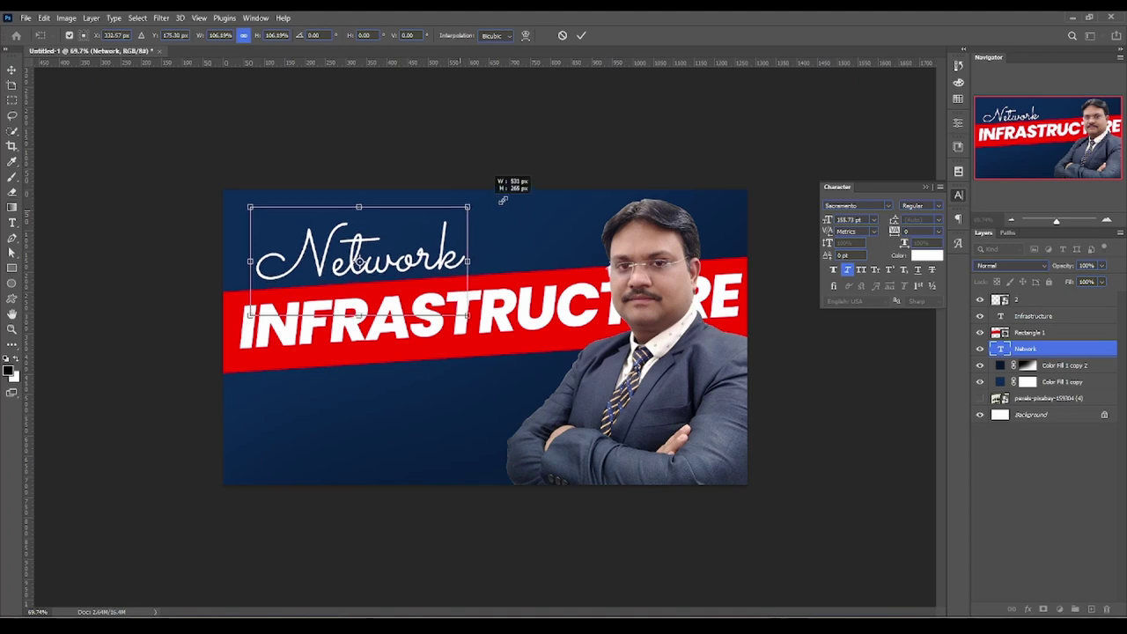
drag(485, 209, 543, 180)
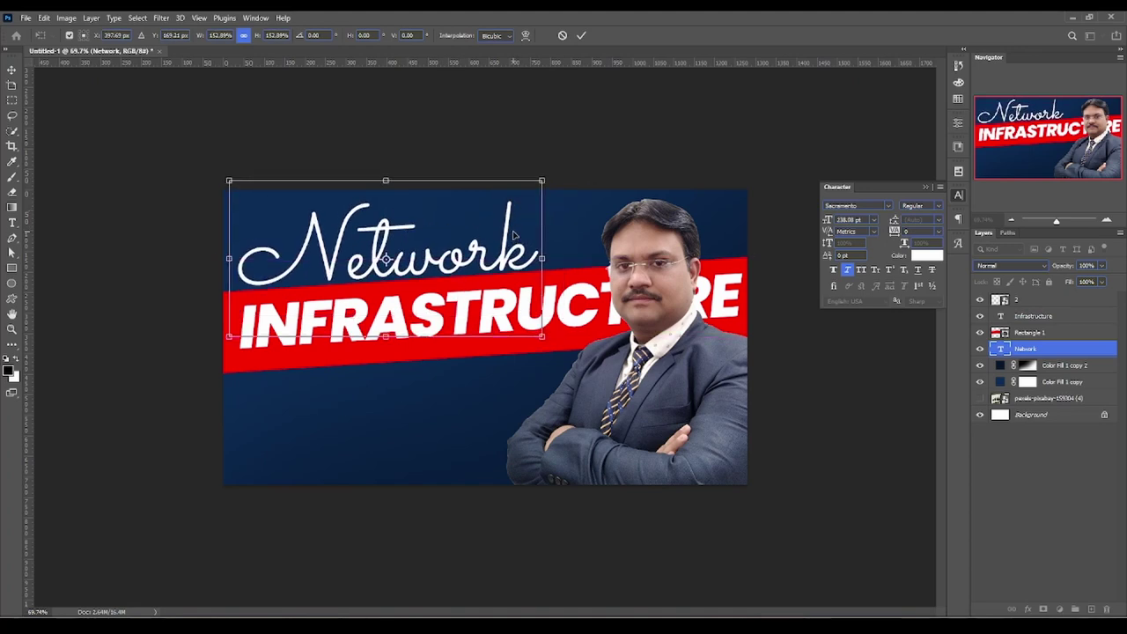
key(Return)
Select INFRASTRUCTURE and the red band together and nudge them up slightly.
click(445, 326)
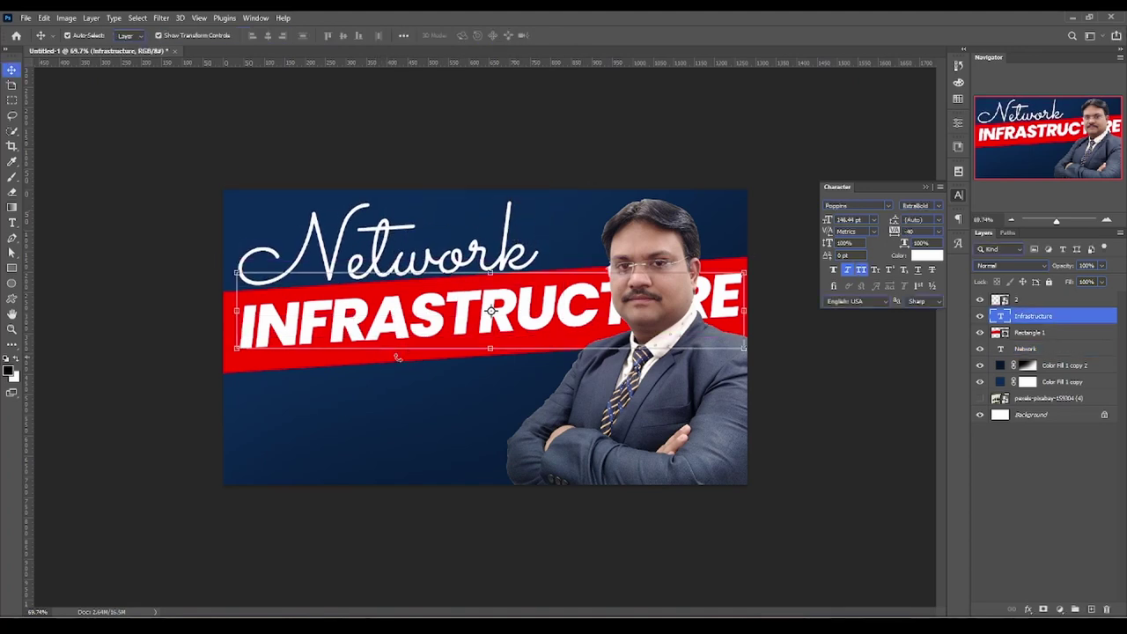
shift+click(345, 378)
shift+click(300, 365)
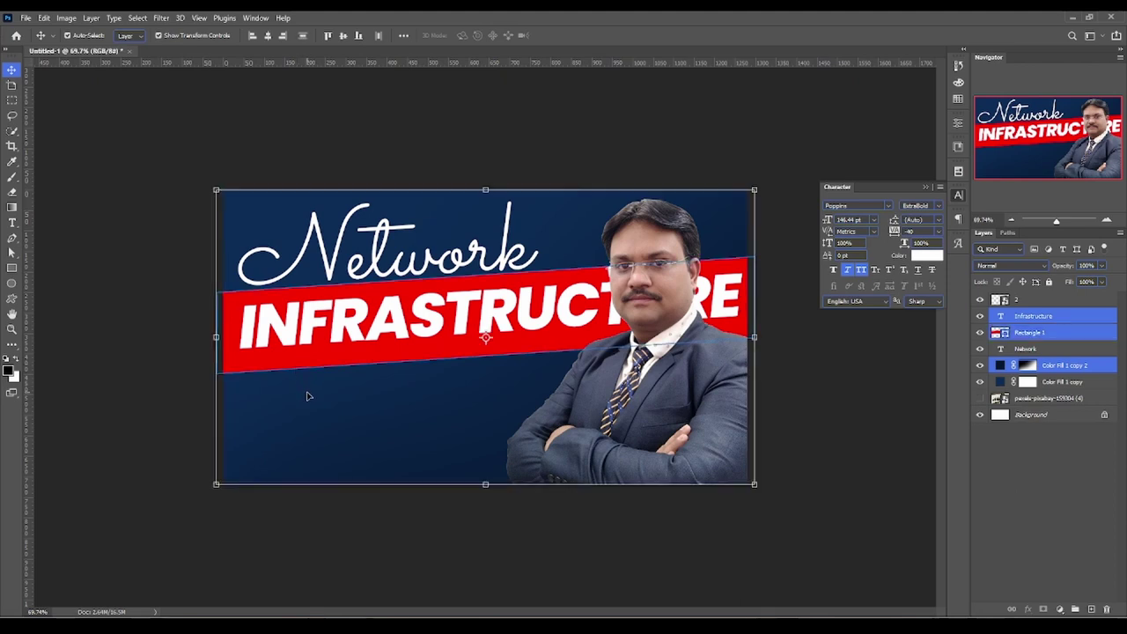
shift+click(307, 396)
key(Up)
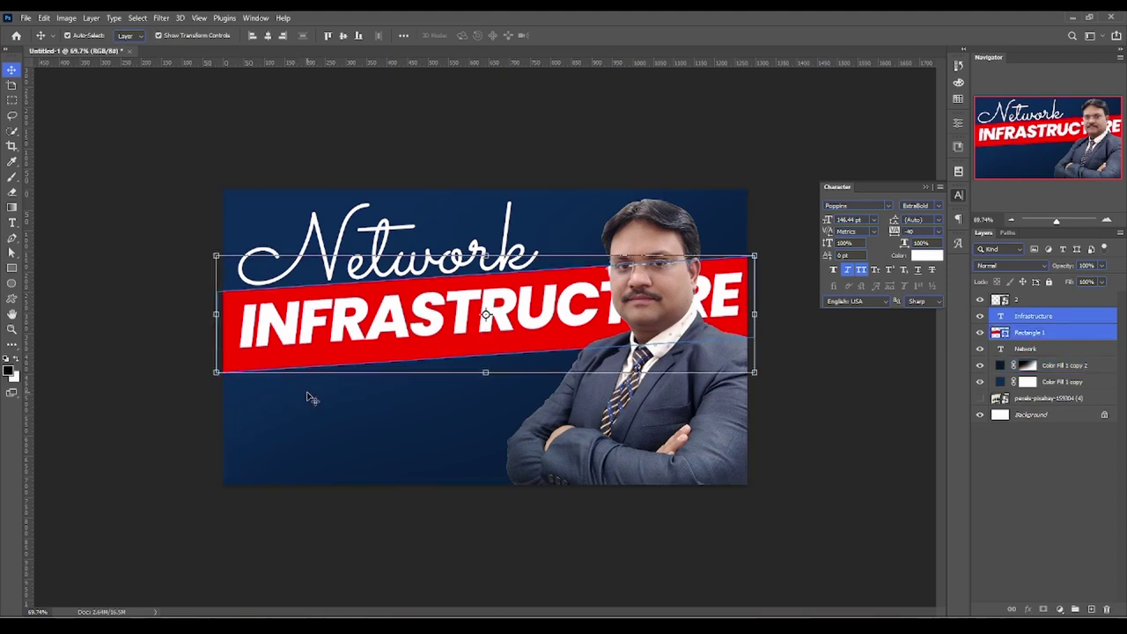
Colour the Network text yellow, #FFCC00.
click(421, 262)
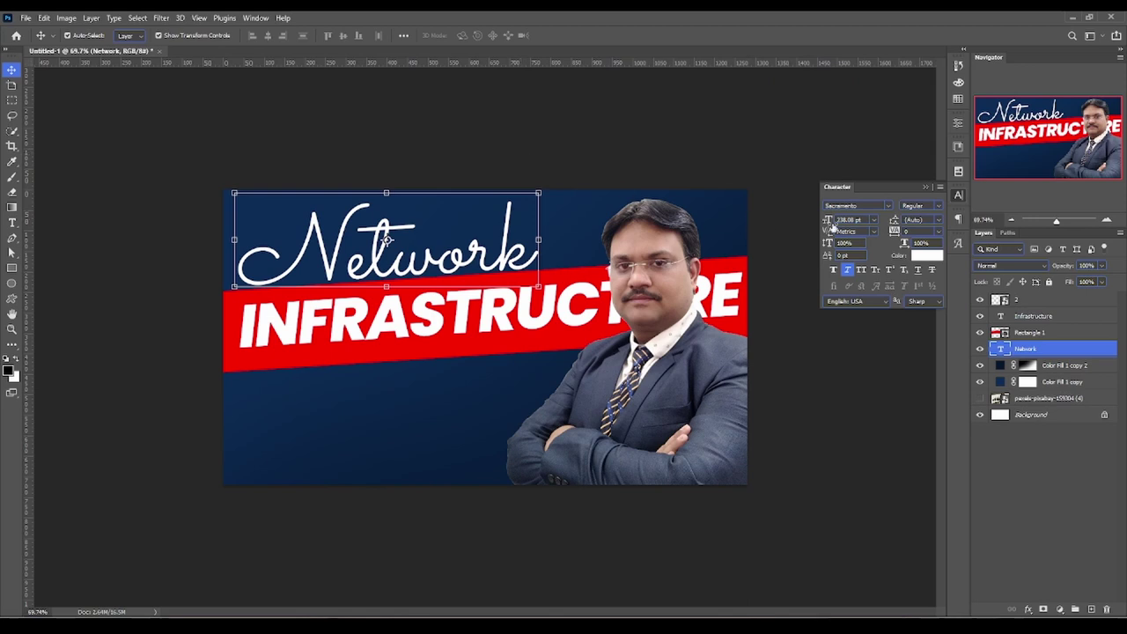
click(928, 257)
click(855, 283)
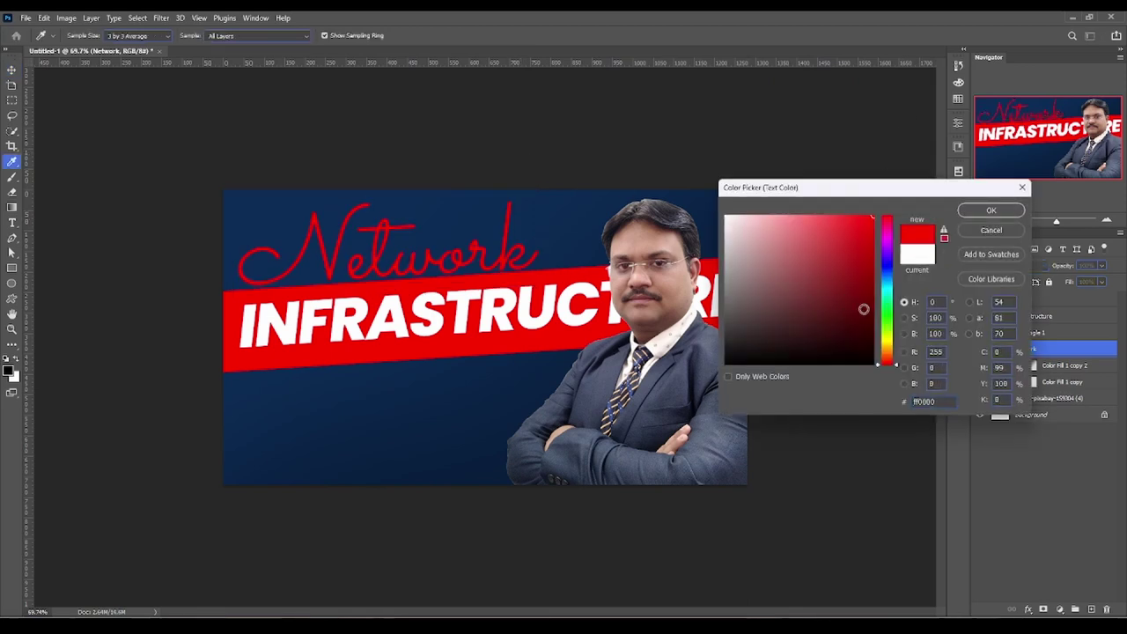
click(884, 336)
drag(886, 337, 889, 350)
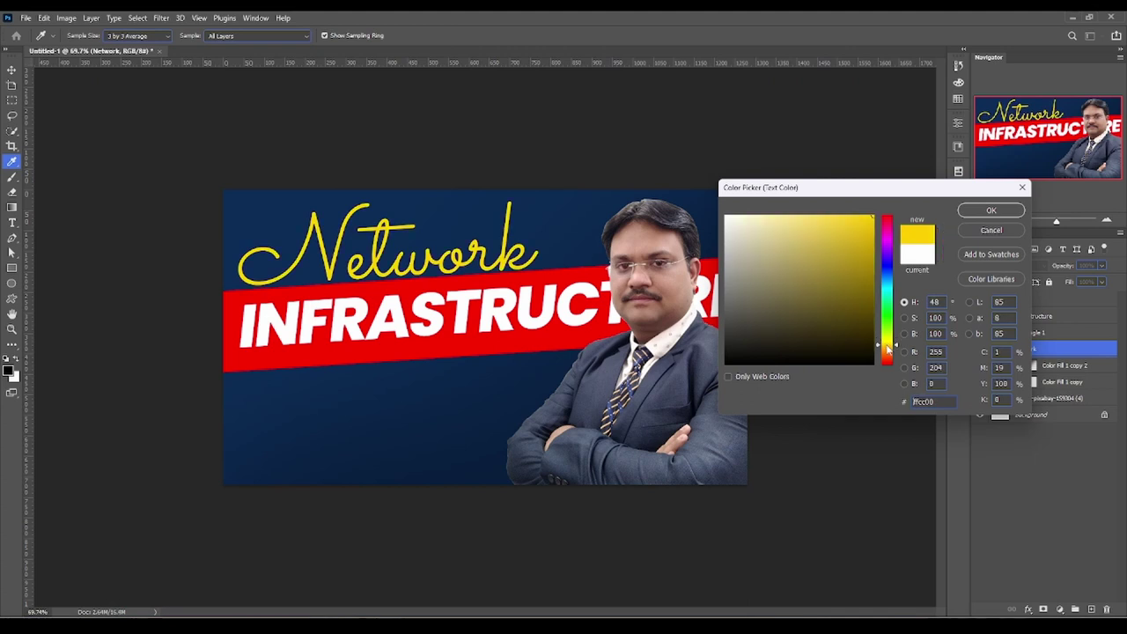
key(Return)
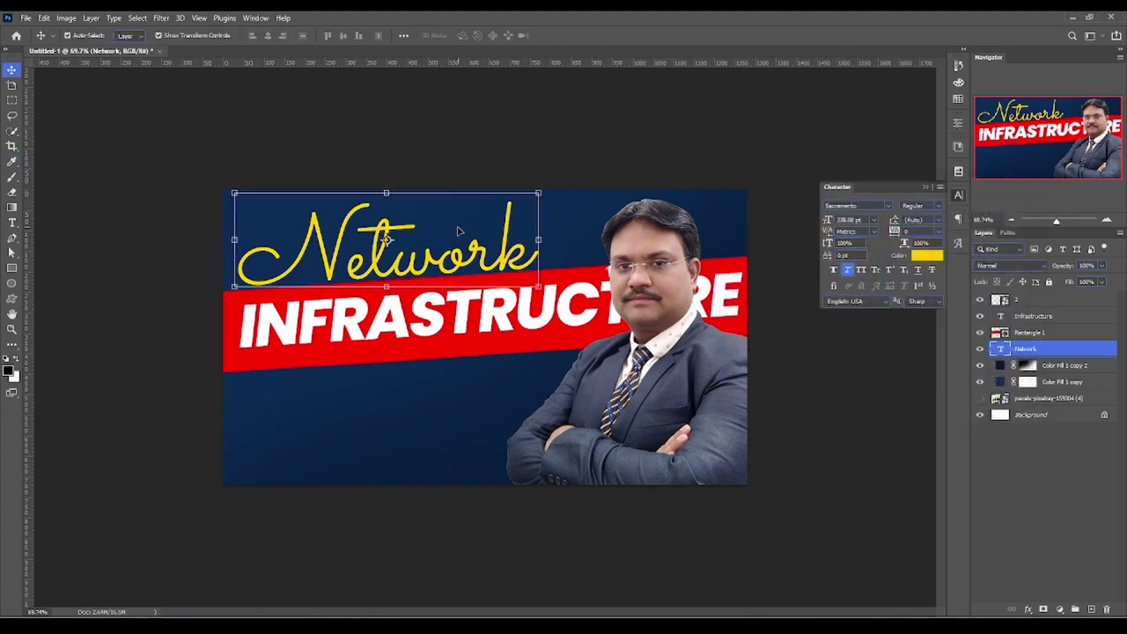
click(9, 370)
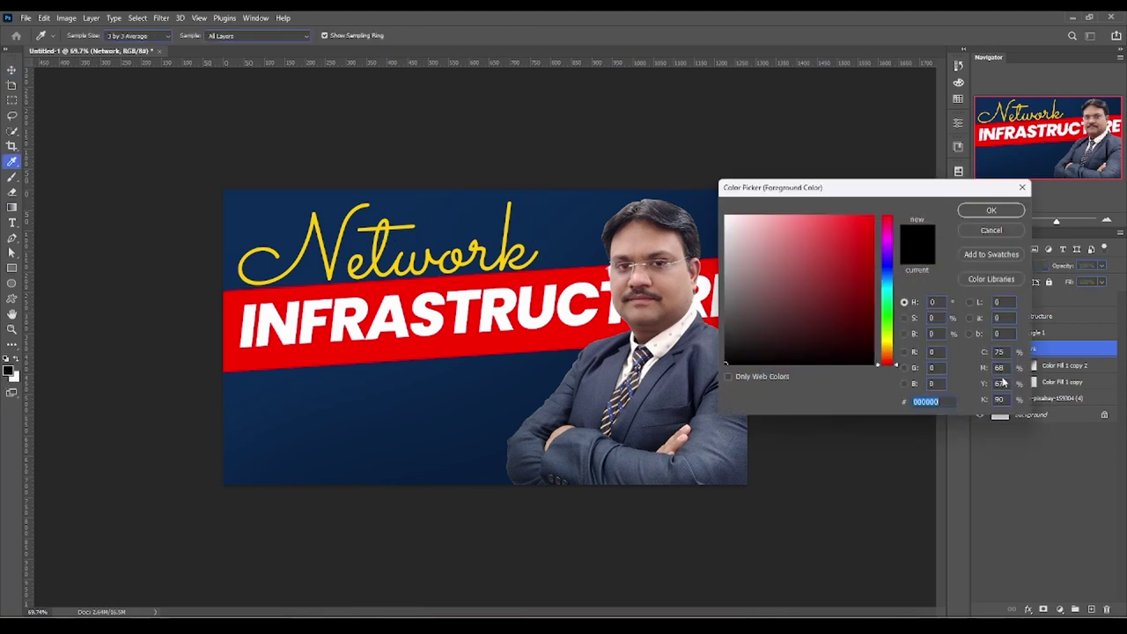
click(992, 217)
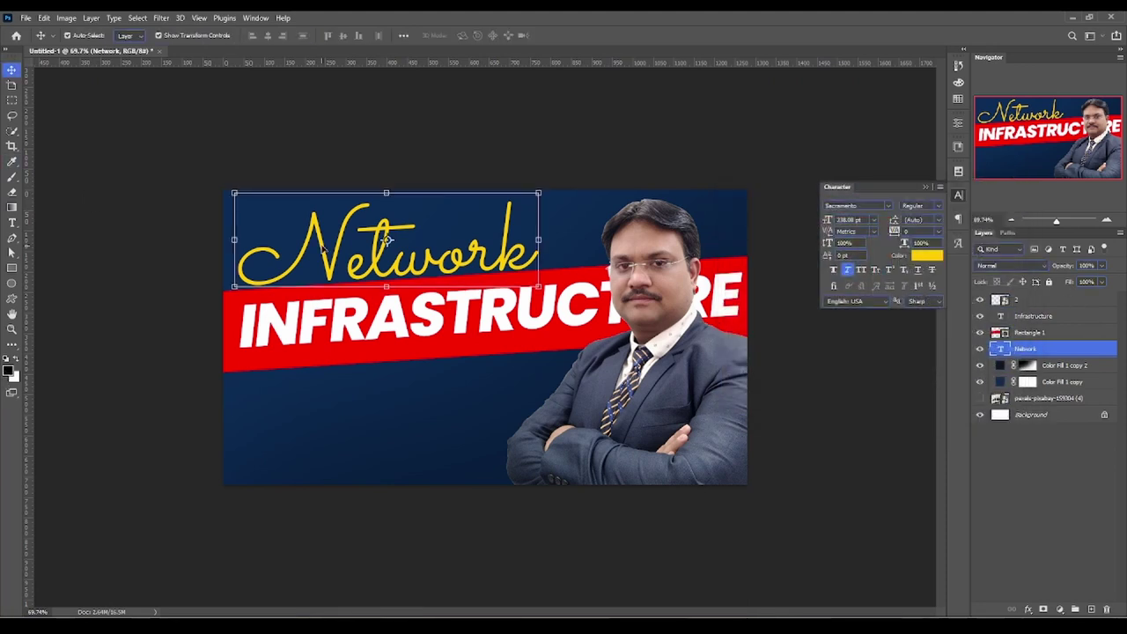
key(z)
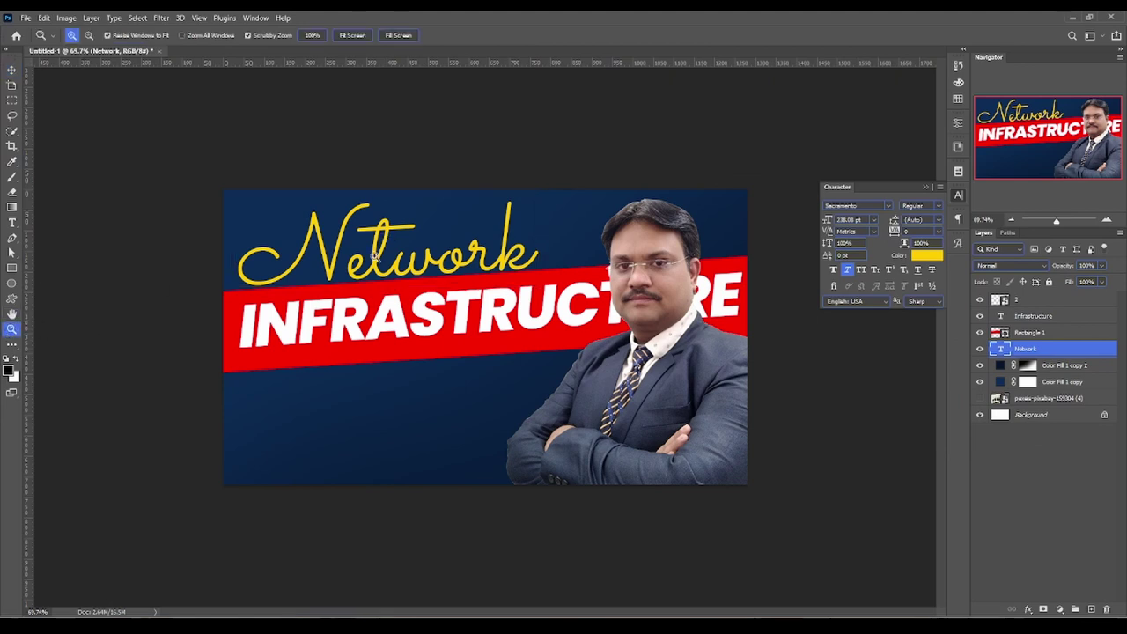
drag(385, 239, 616, 284)
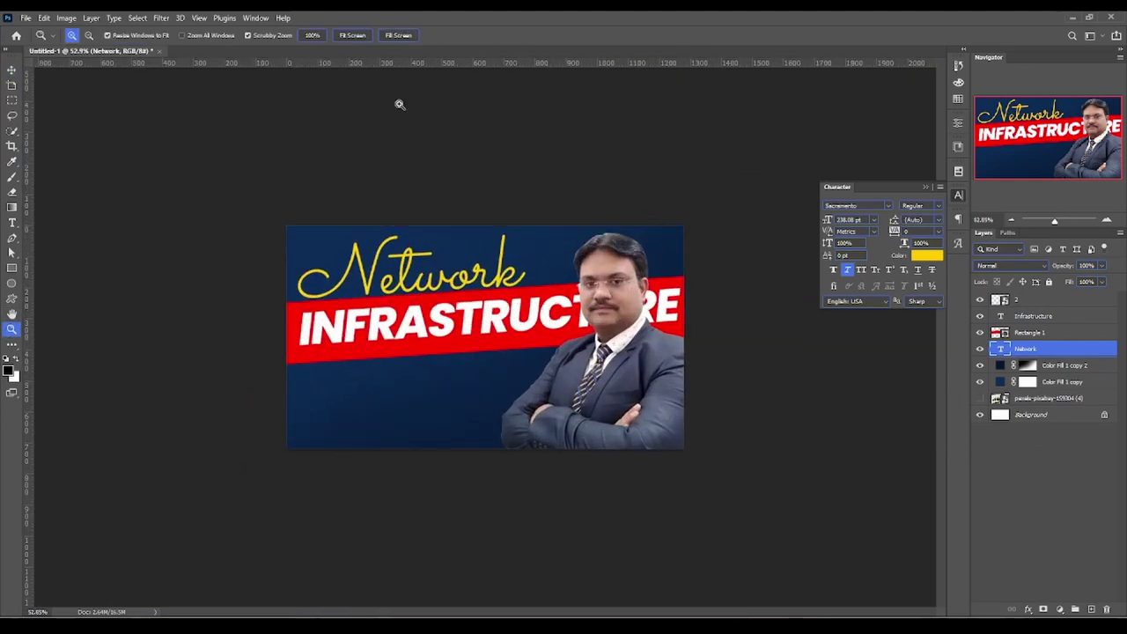
click(10, 70)
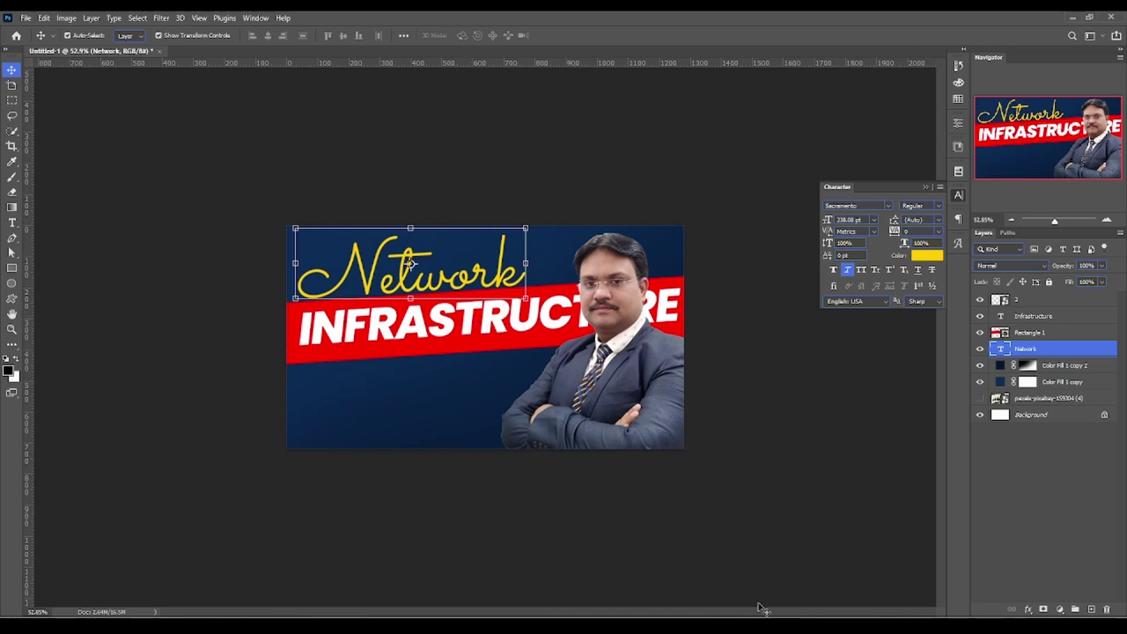
mouse_move(762, 608)
click(841, 563)
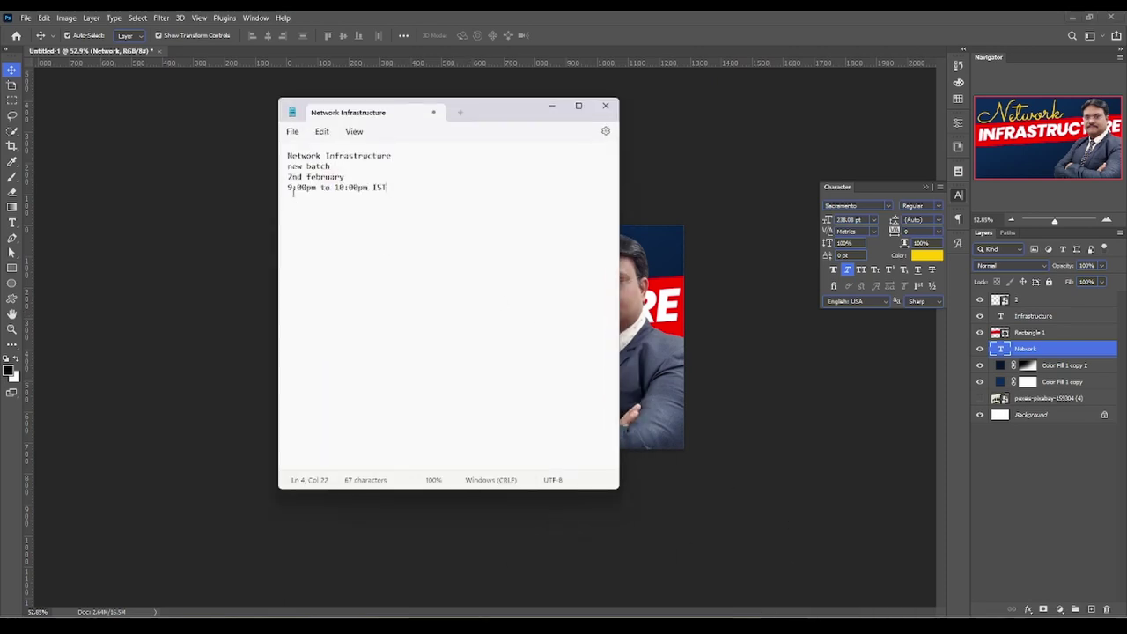
drag(288, 166, 360, 166)
click(355, 169)
drag(281, 177, 356, 177)
click(365, 176)
mouse_move(313, 186)
mouse_down()
mouse_move(296, 176)
mouse_move(387, 187)
mouse_up()
click(387, 189)
click(551, 105)
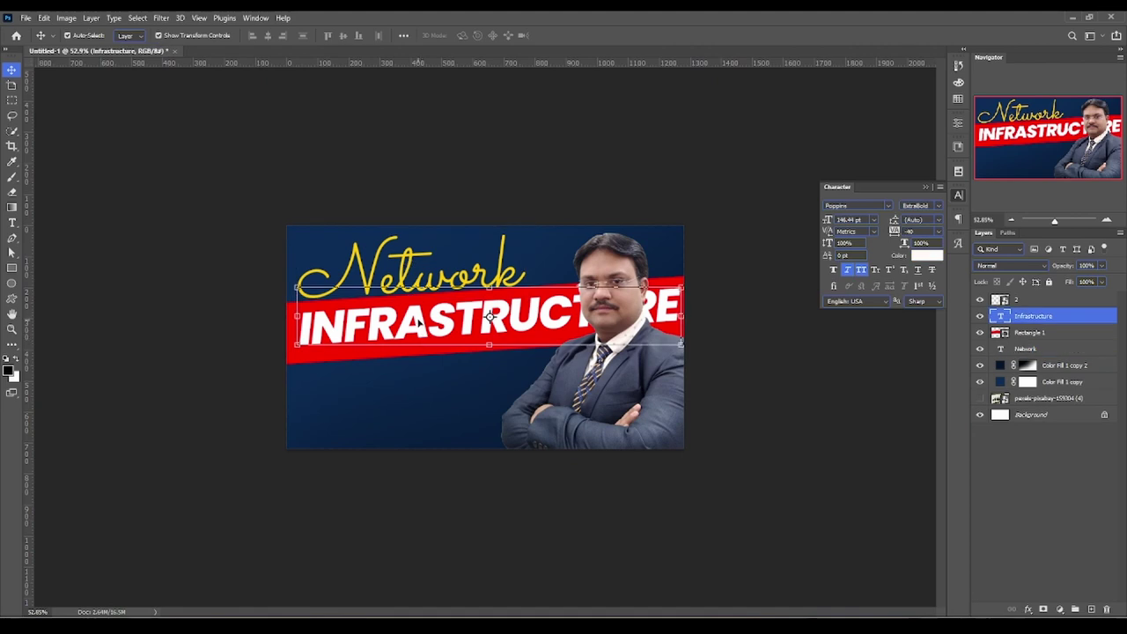
Duplicate INFRASTRUCTURE, retype it as NEW BATCH and shrink it to about a third.
drag(426, 341, 424, 393)
double_click(417, 377)
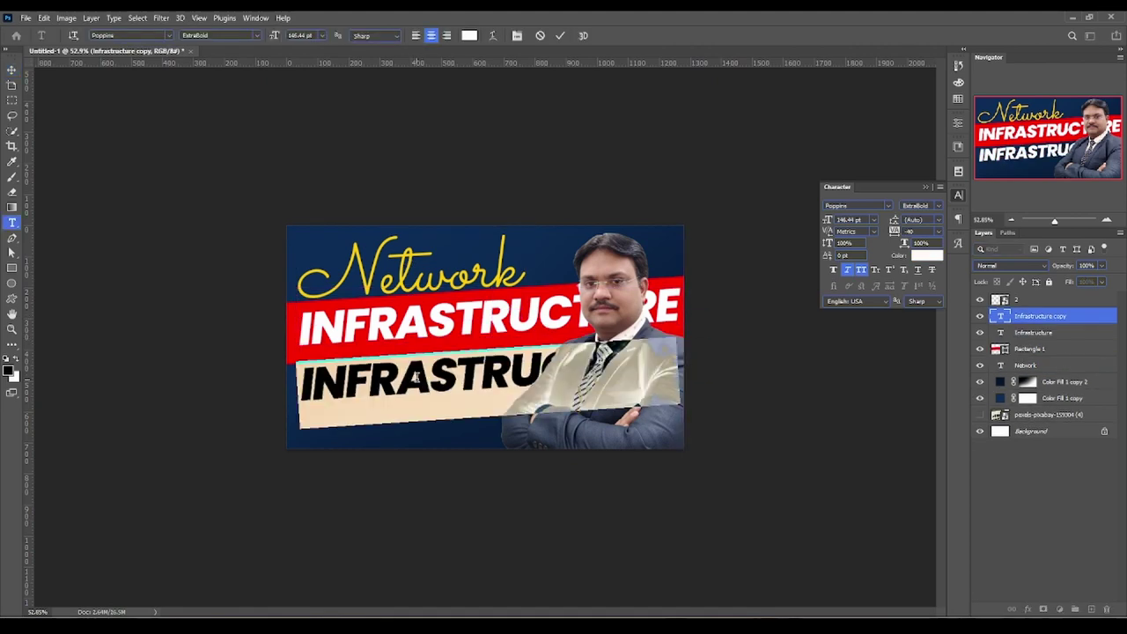
text(NEW BA)
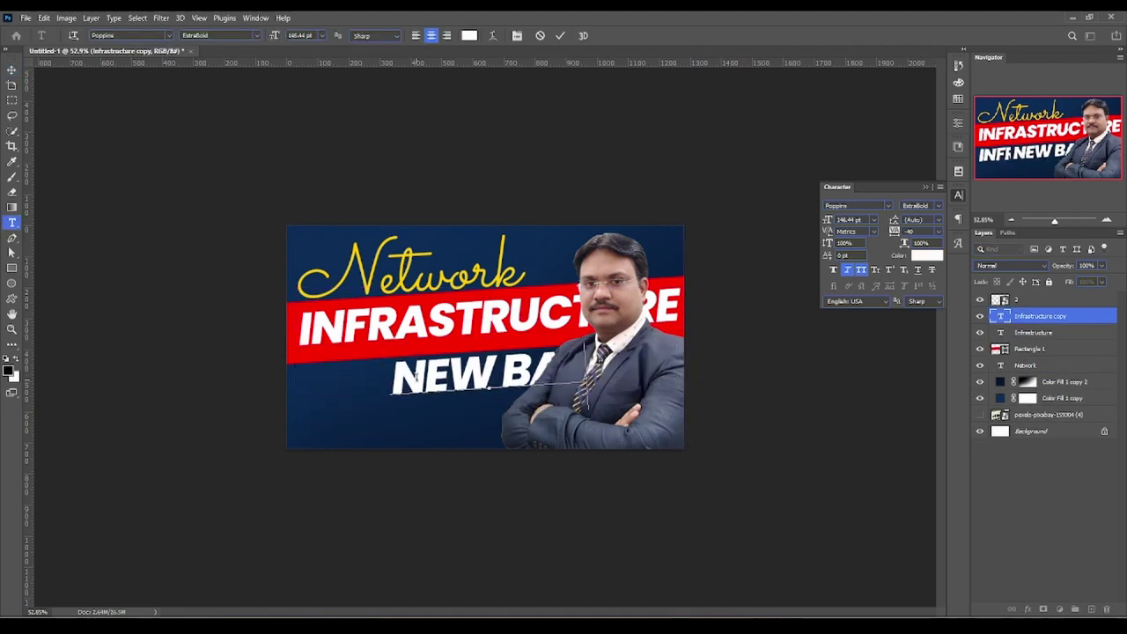
text(TCH)
key(ctrl+Return)
key(ctrl+t)
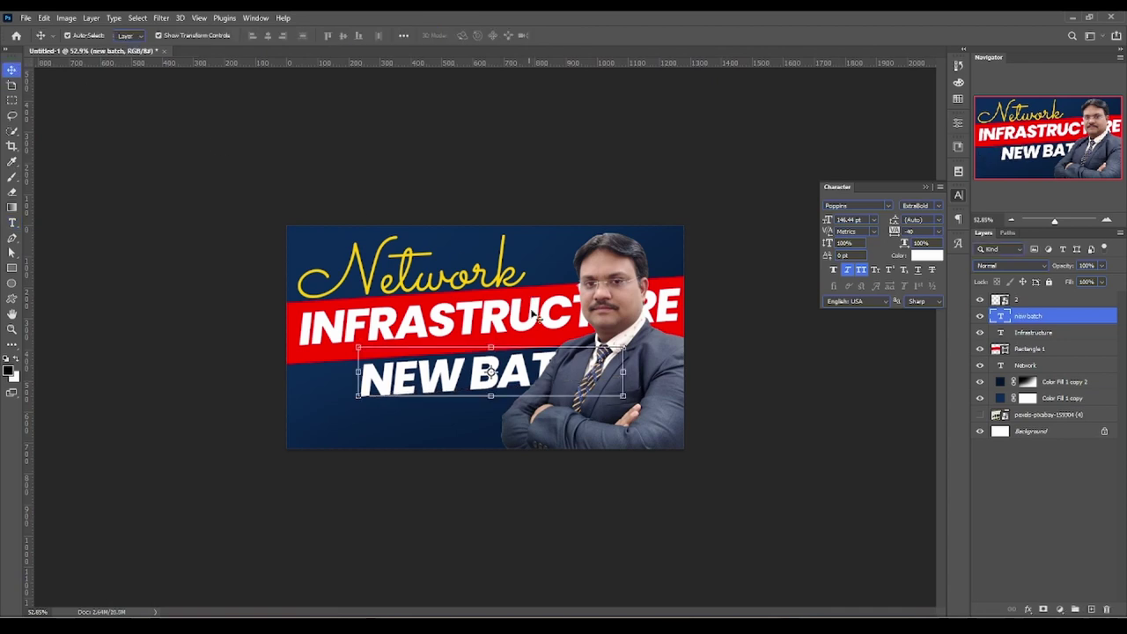
mouse_move(621, 393)
mouse_down()
mouse_move(550, 377)
mouse_move(541, 402)
mouse_move(373, 372)
mouse_up()
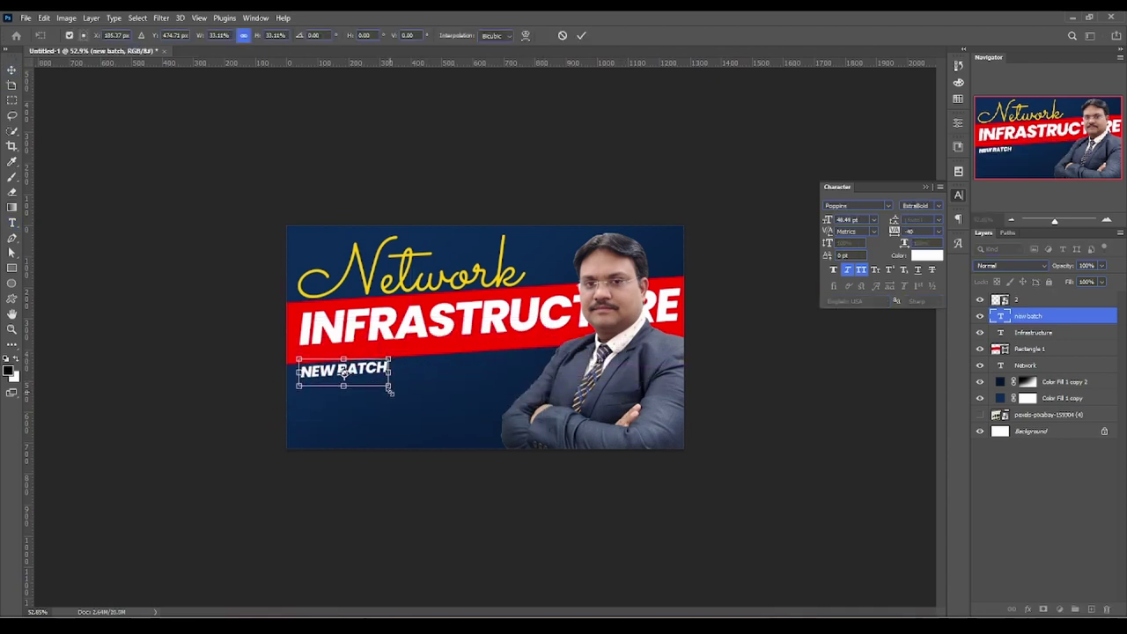
key(Return)
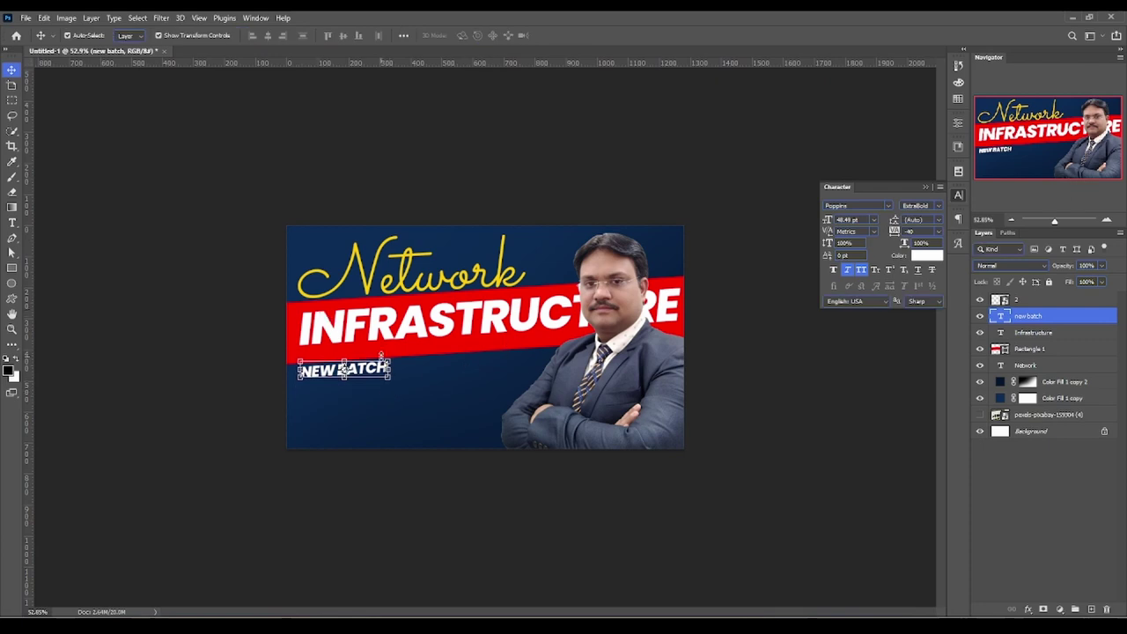
Reposition and tilt NEW BATCH toward the lower left of the banner.
mouse_move(344, 369)
mouse_down()
mouse_move(457, 367)
mouse_move(412, 382)
mouse_move(342, 249)
mouse_move(352, 253)
mouse_move(423, 189)
mouse_up()
key(ctrl+t)
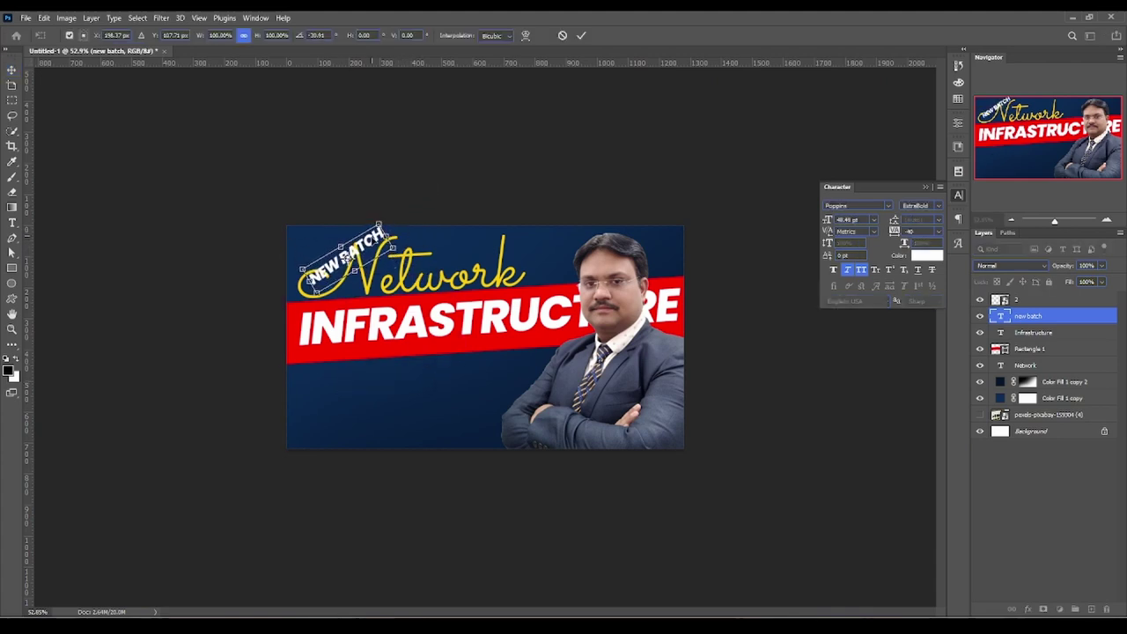
drag(335, 264, 362, 249)
key(Return)
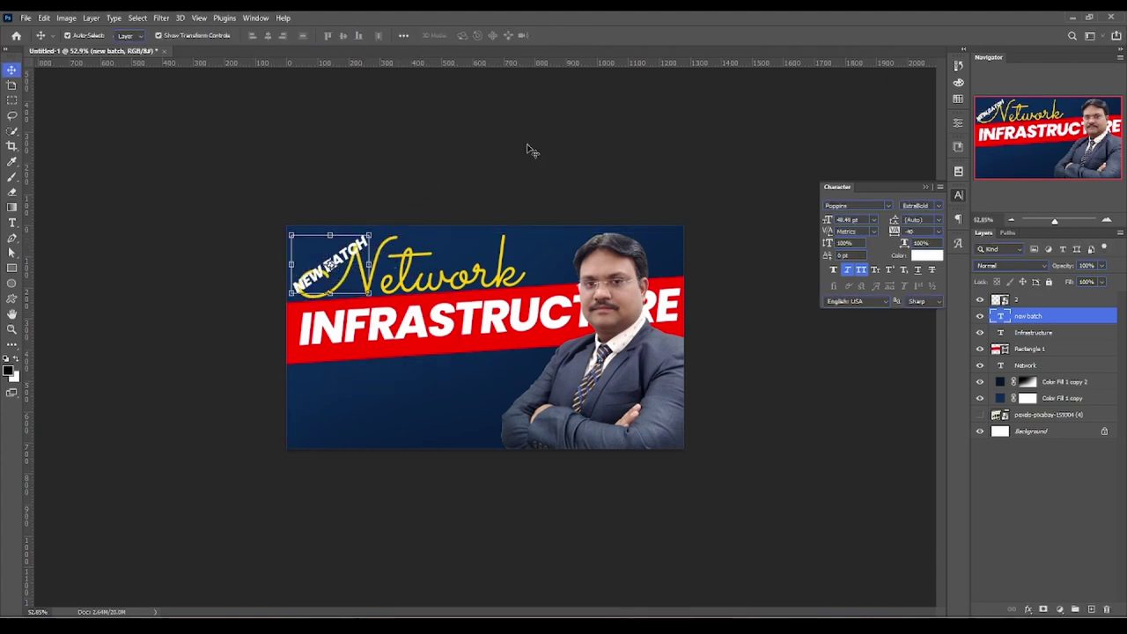
mouse_move(343, 264)
mouse_down()
mouse_move(361, 391)
mouse_move(415, 381)
mouse_move(361, 374)
mouse_move(411, 351)
mouse_up()
key(ctrl+t)
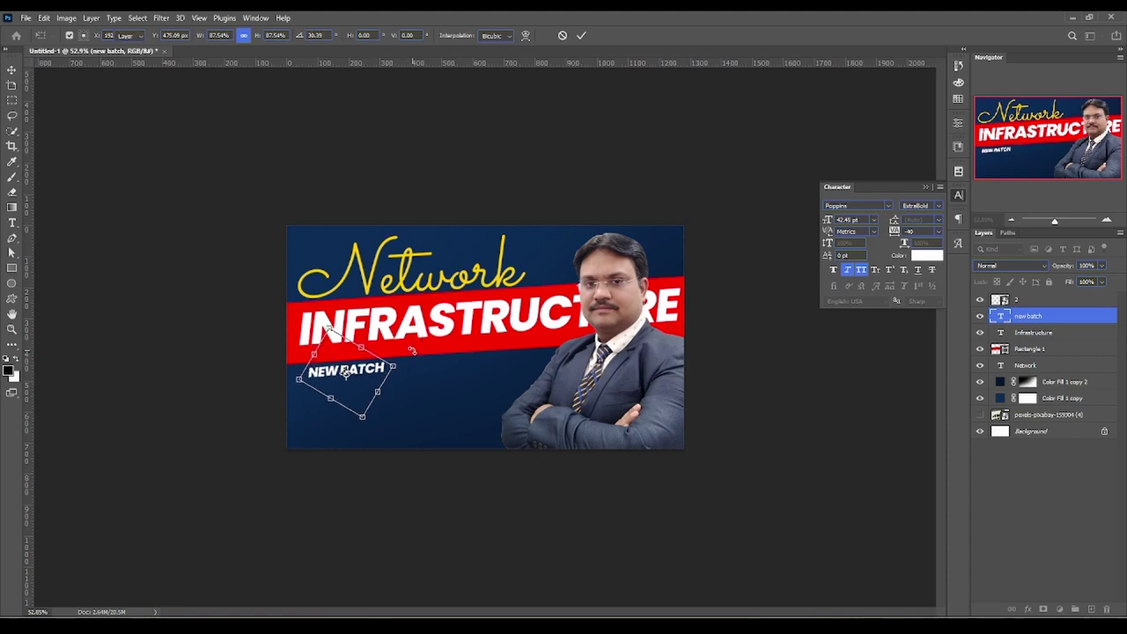
key(Return)
Set NEW BATCH to Poppins Regular and move it up and left under the red band.
double_click(1000, 315)
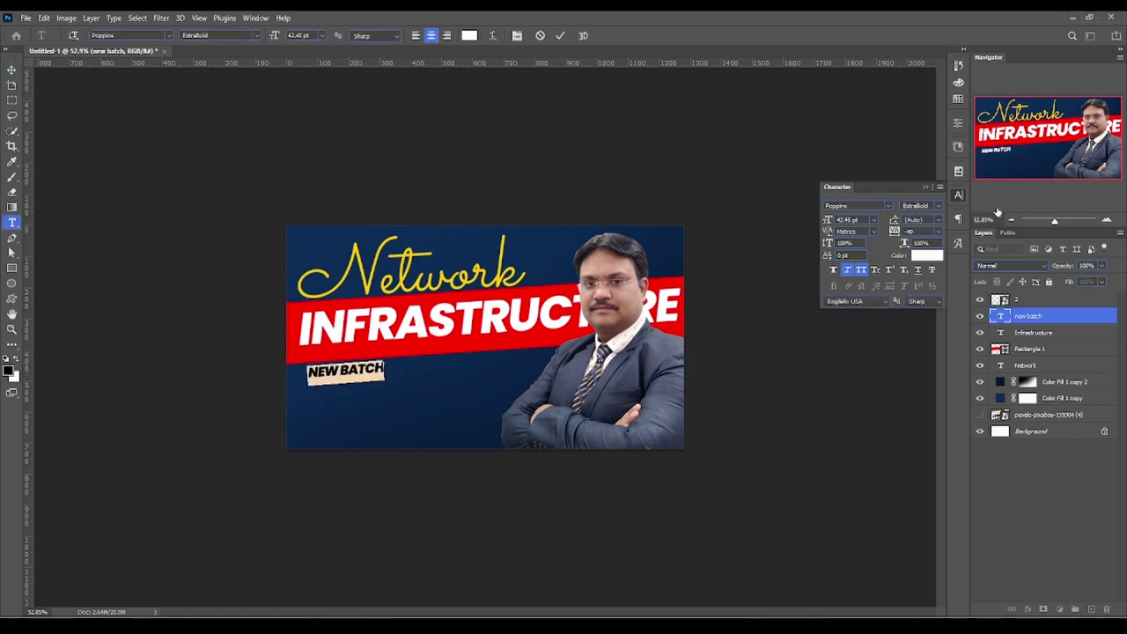
click(938, 205)
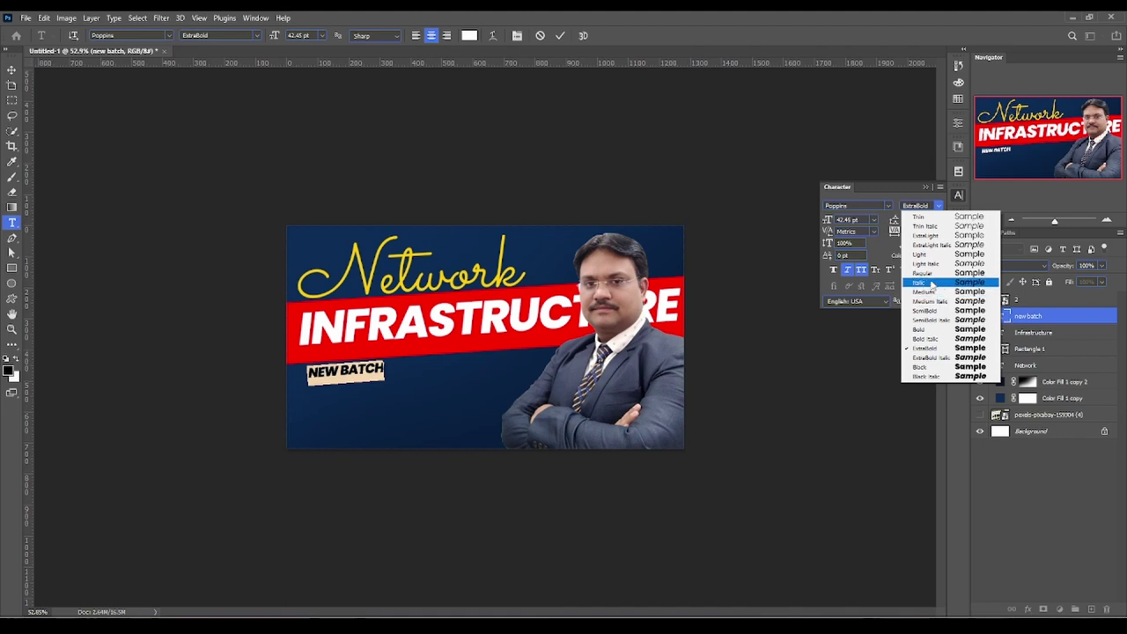
click(931, 273)
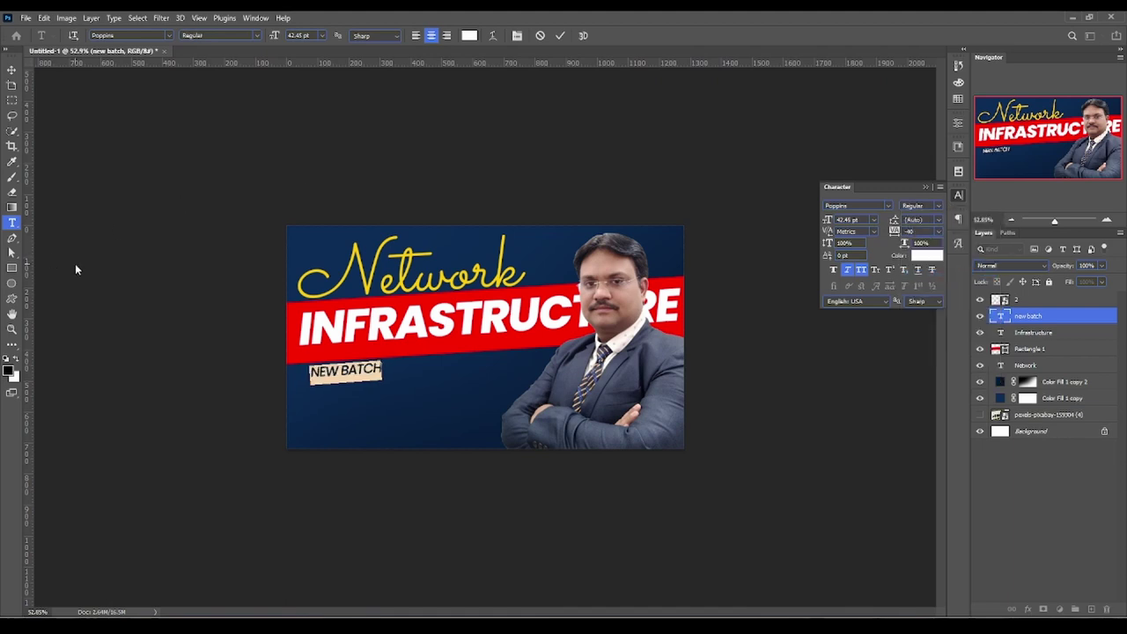
click(11, 328)
drag(165, 254, 175, 253)
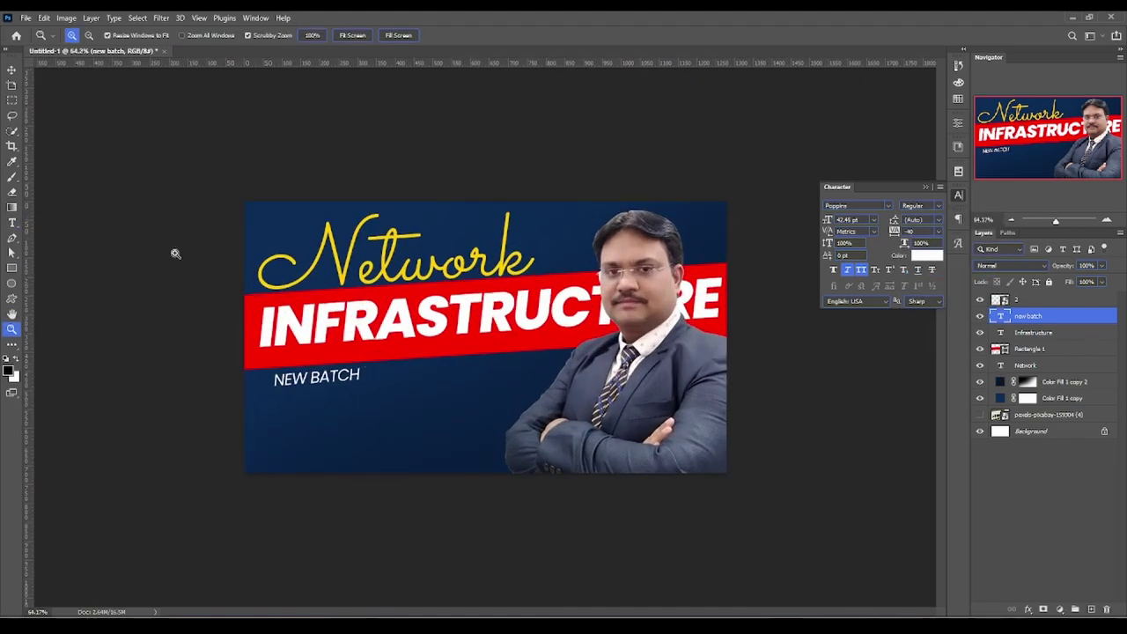
click(12, 71)
mouse_move(341, 386)
mouse_down()
mouse_move(323, 383)
mouse_move(366, 427)
mouse_up()
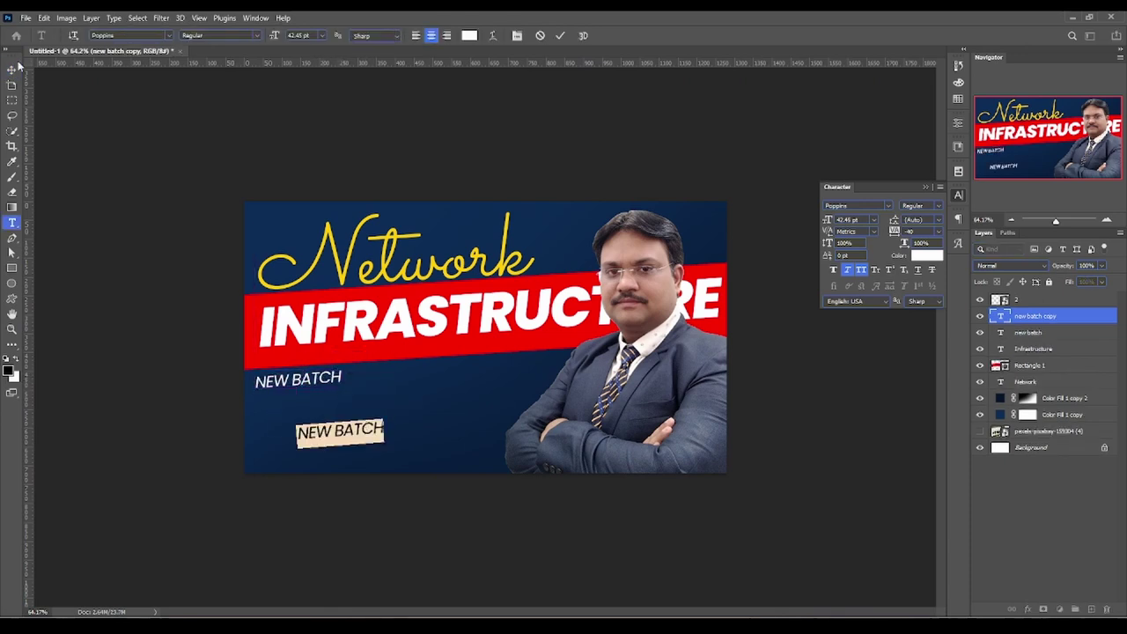
Undo the duplicate, copy INFRASTRUCTURE lower down and retype it as 2ND FEB.
key(ctrl+z)
drag(416, 332, 425, 446)
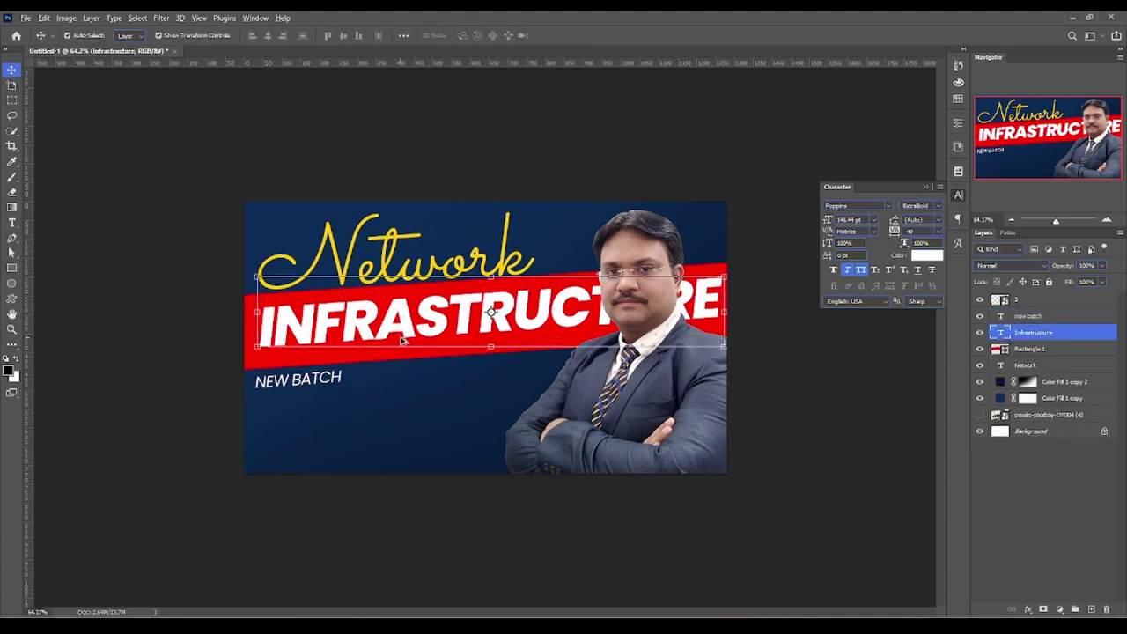
double_click(410, 432)
text(2)
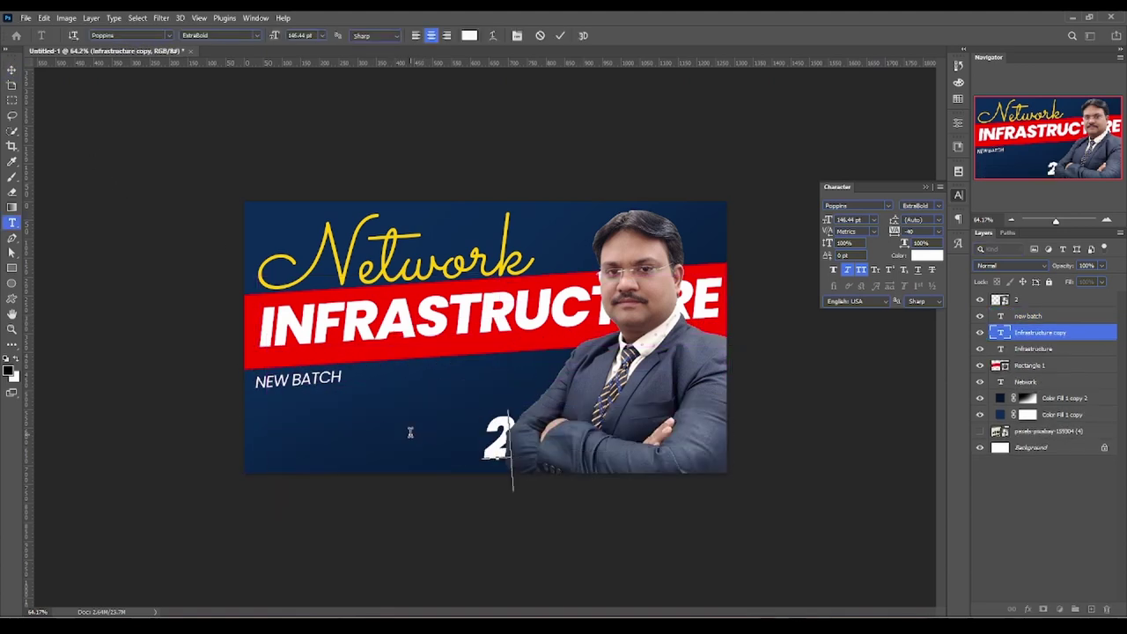
text(ND)
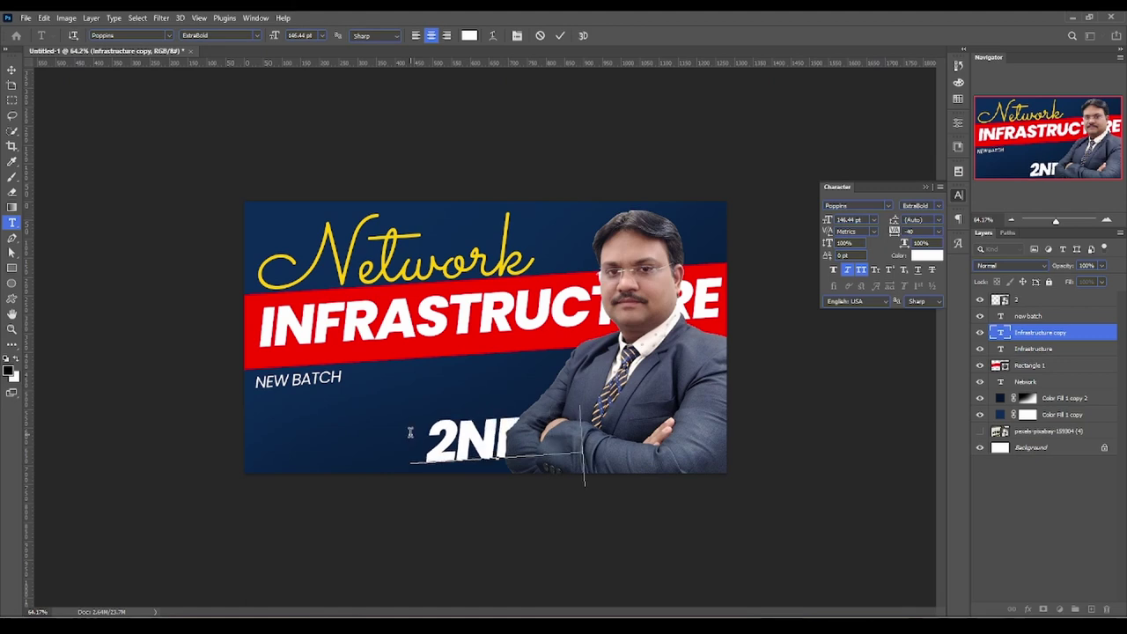
text( B)
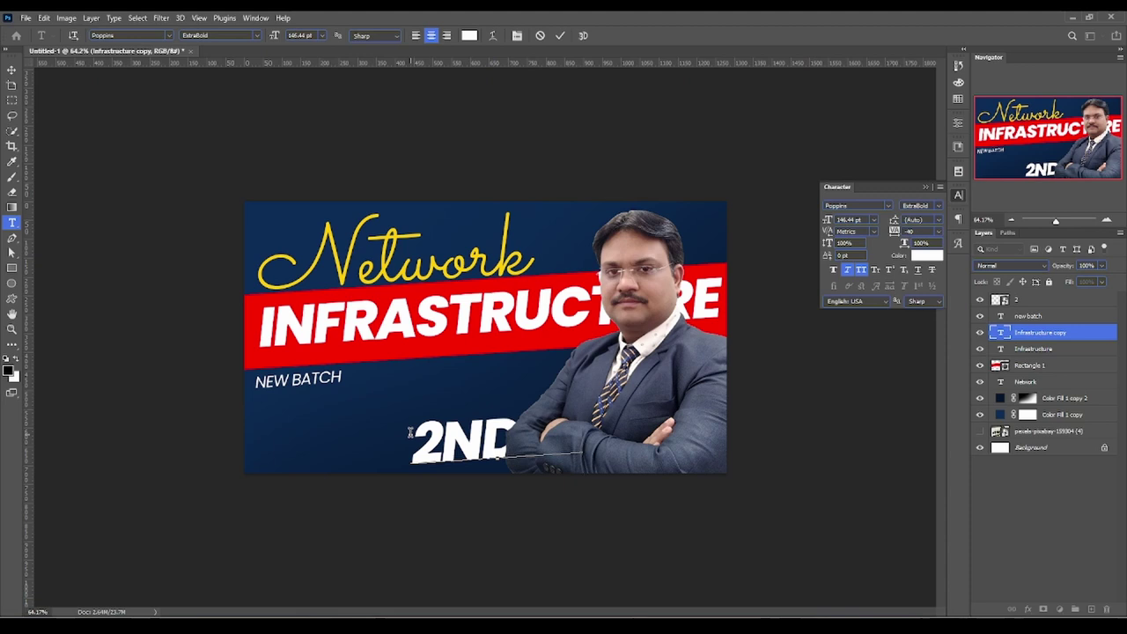
text(A)
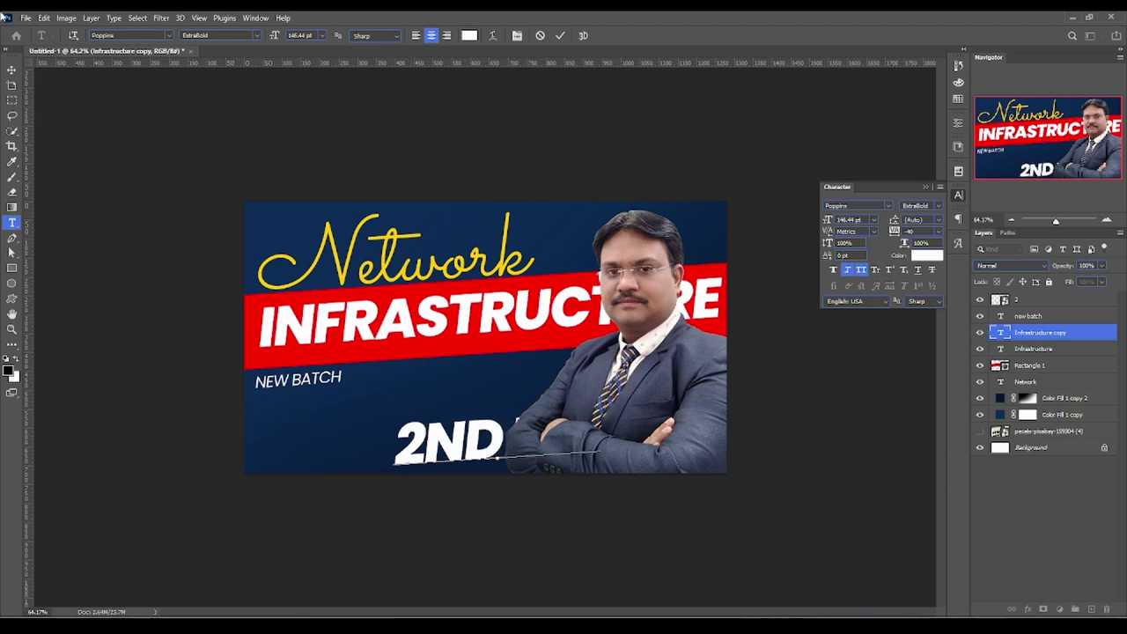
click(11, 70)
drag(493, 435, 393, 422)
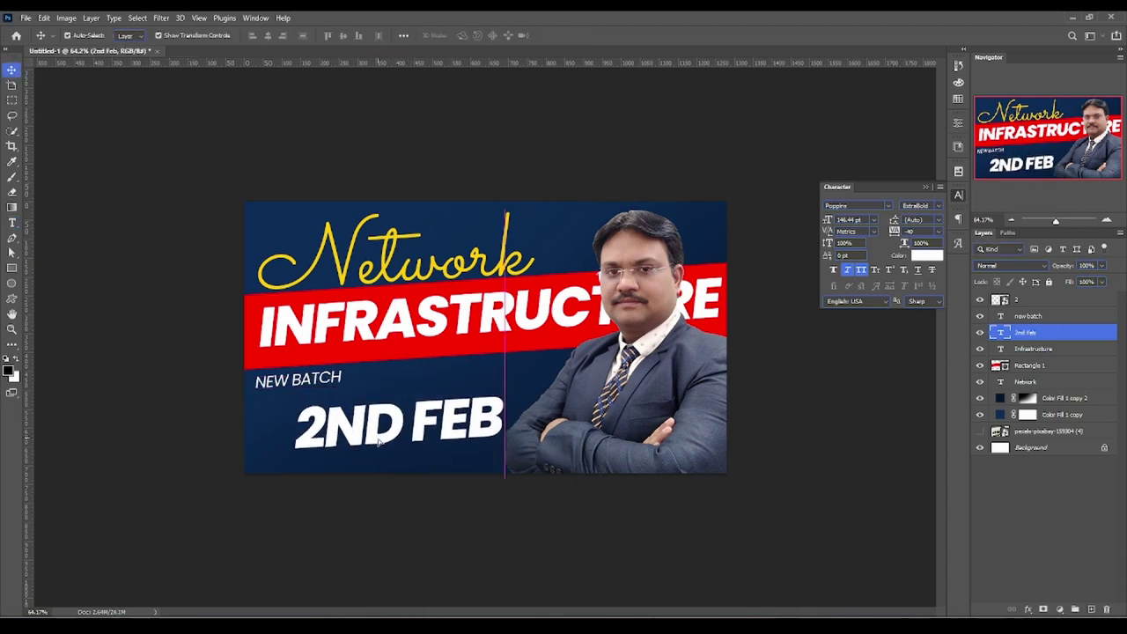
Retype NEW BATCH as title-case New Batch and place 2ND FEB beneath it.
click(279, 392)
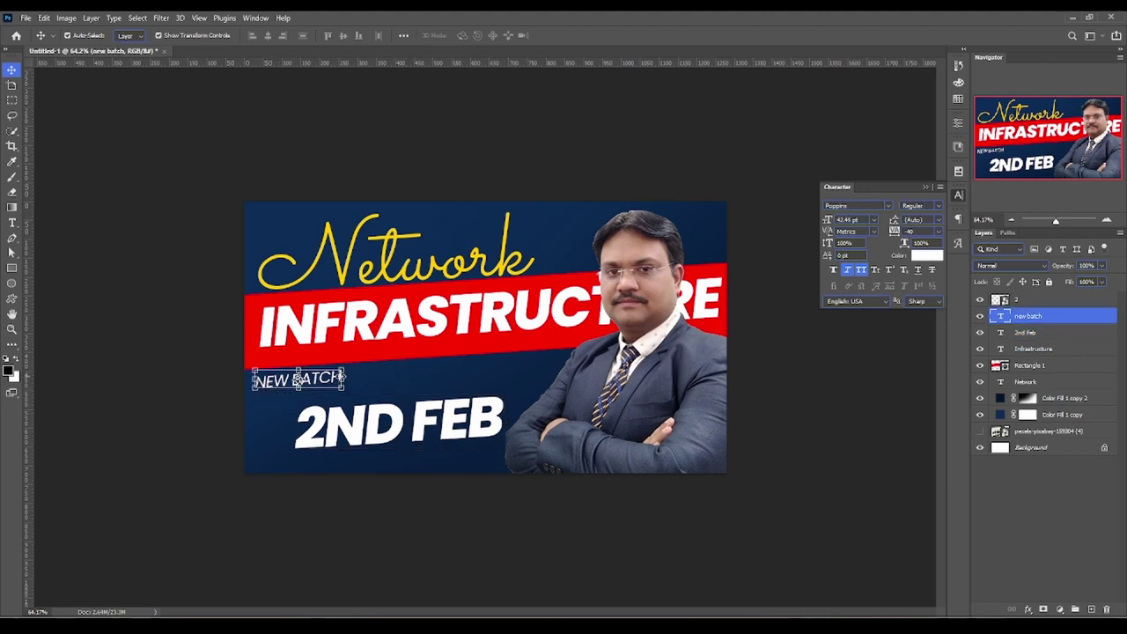
click(855, 270)
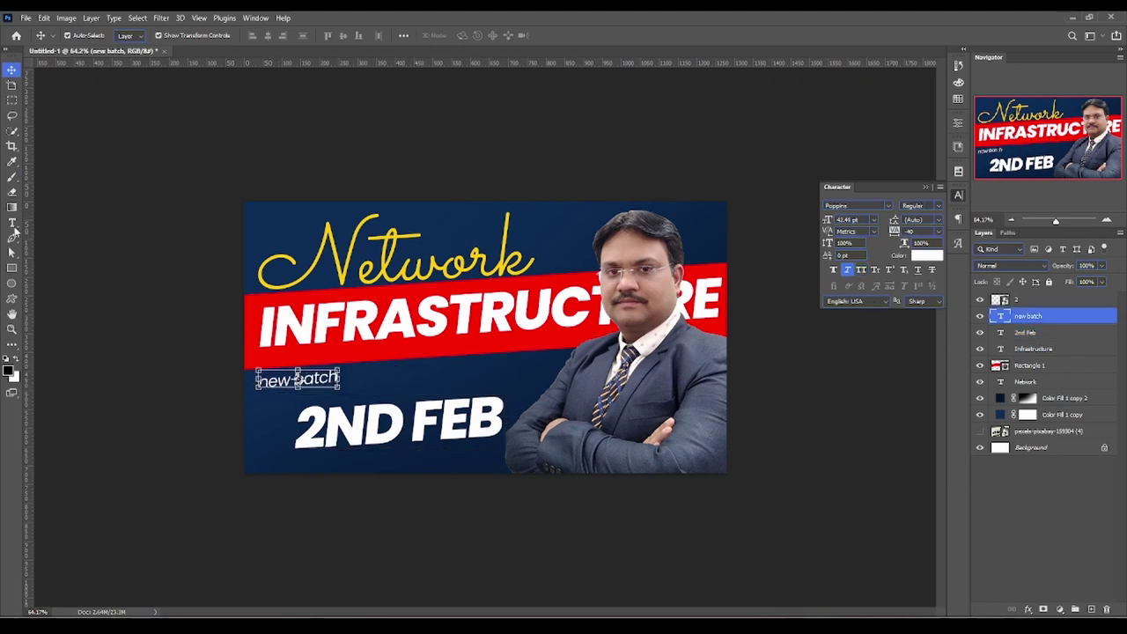
double_click(264, 380)
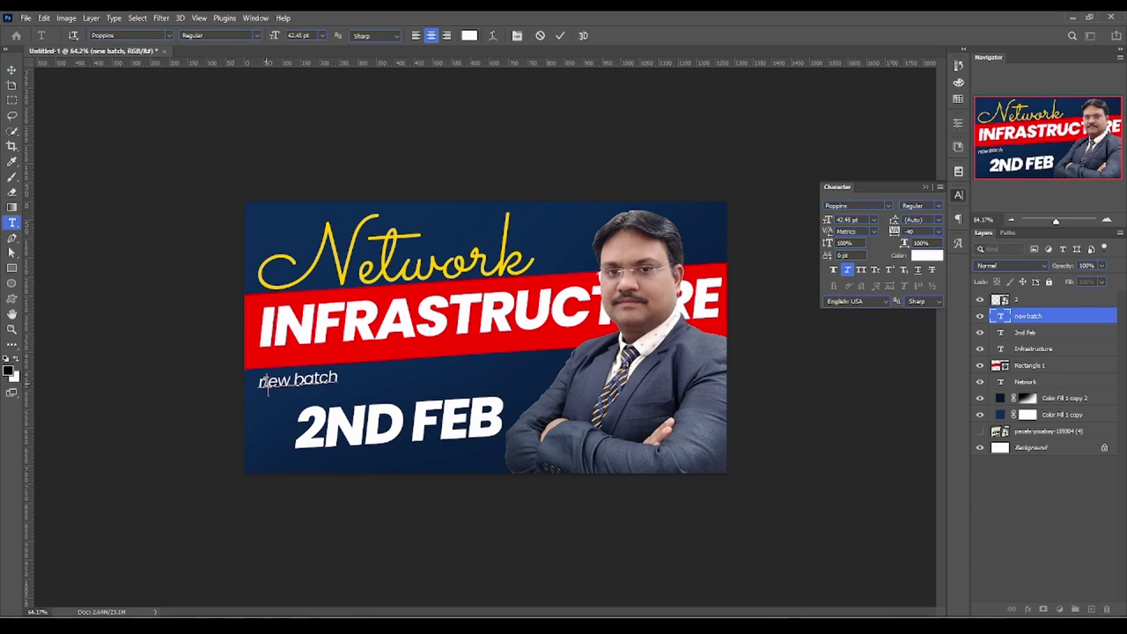
key(BackSpace)
text(N)
key(BackSpace)
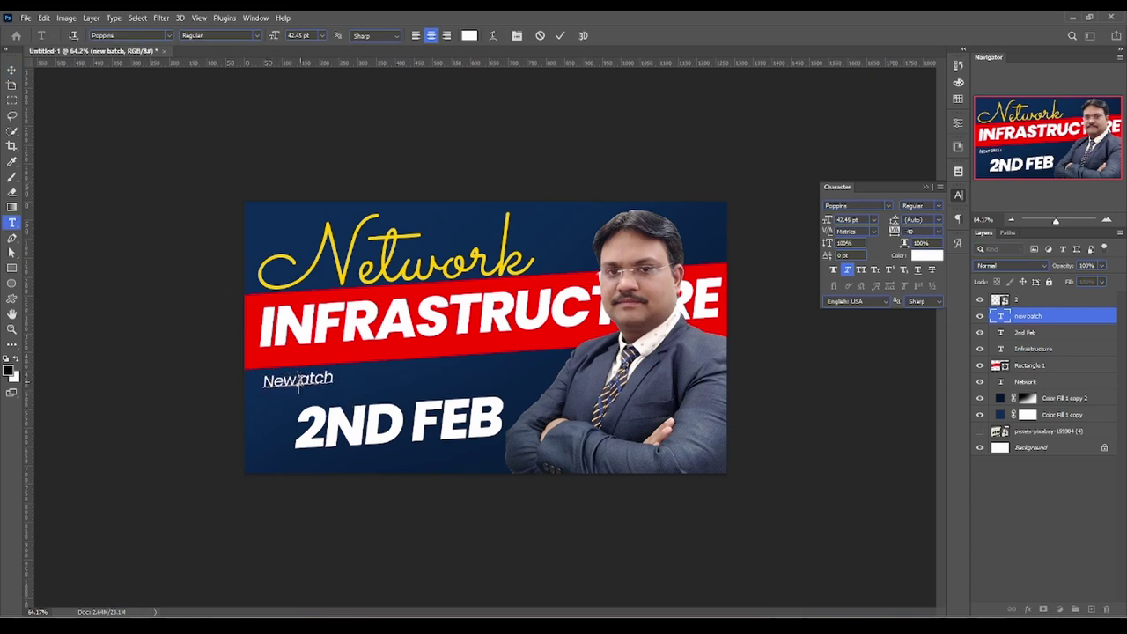
text(B)
click(12, 71)
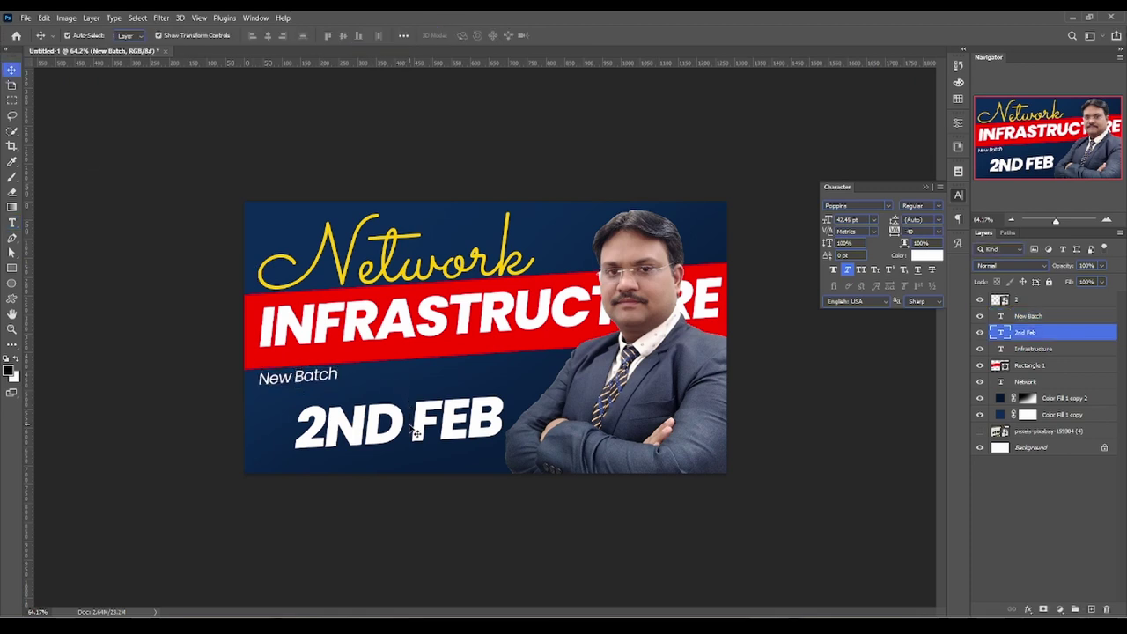
mouse_move(460, 440)
mouse_down()
mouse_move(421, 425)
mouse_move(453, 409)
mouse_move(486, 446)
mouse_up()
Duplicate 2ND FEB, retype it as '09:00 PM TO 10:00 PM IST', and scale it beneath the date.
key(t)
click(486, 446)
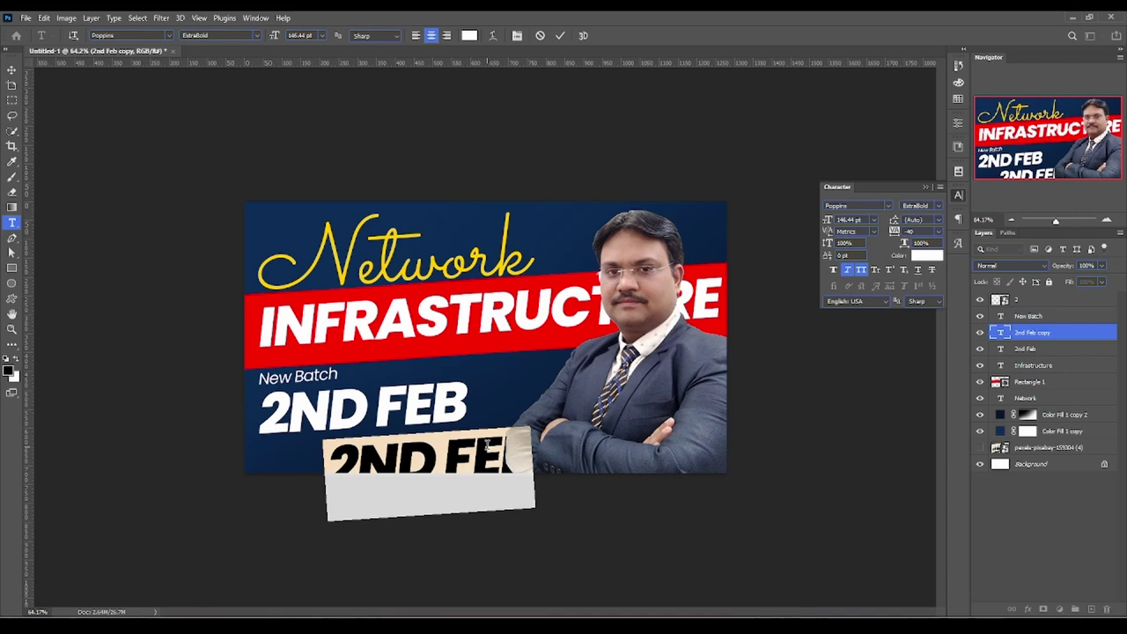
text(09:0)
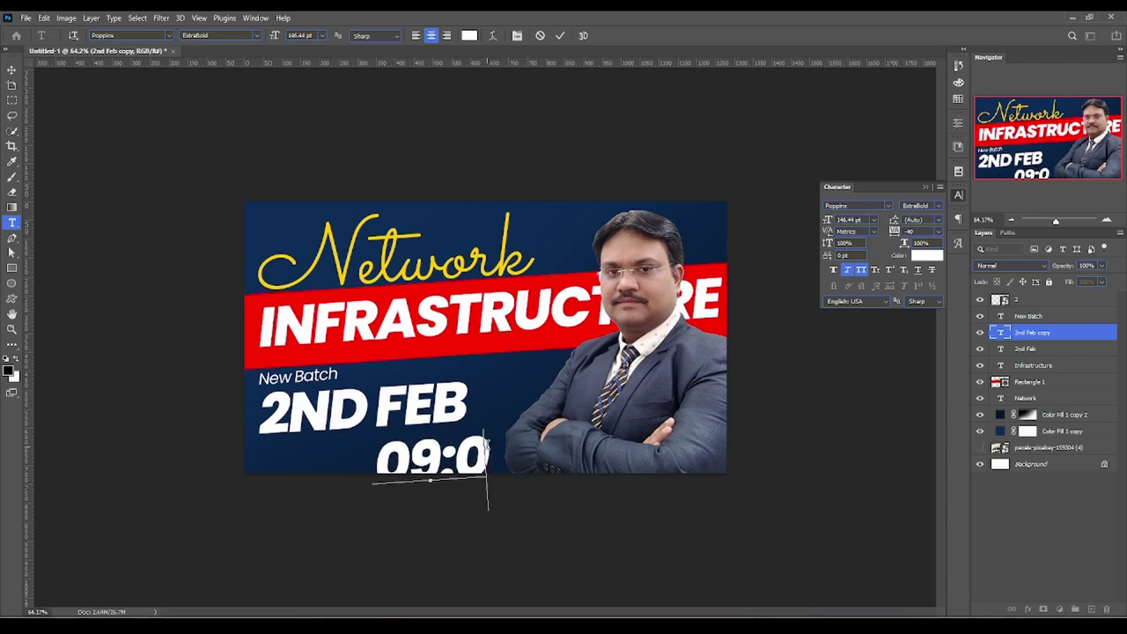
text(0P)
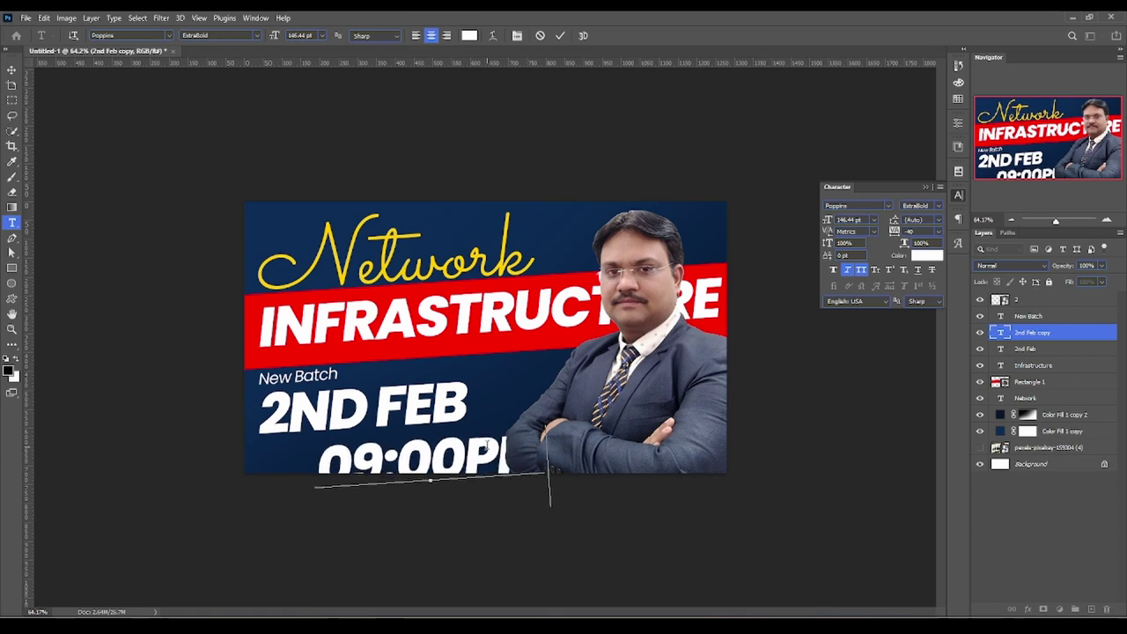
text(M)
key(BackSpace)
key(BackSpace)
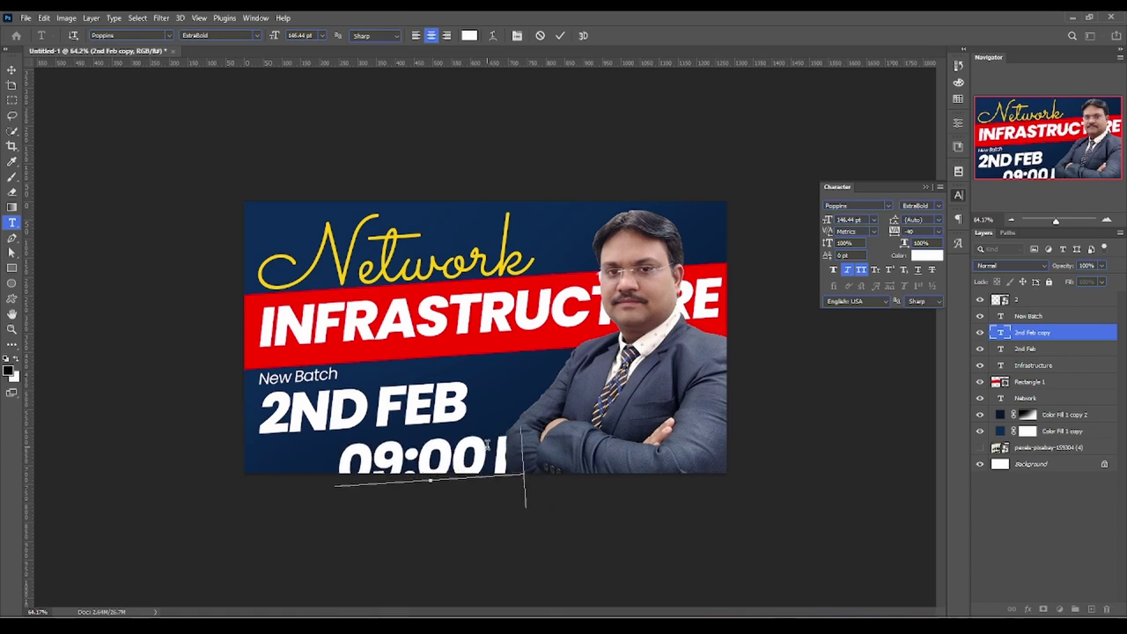
text(PM)
key(BackSpace)
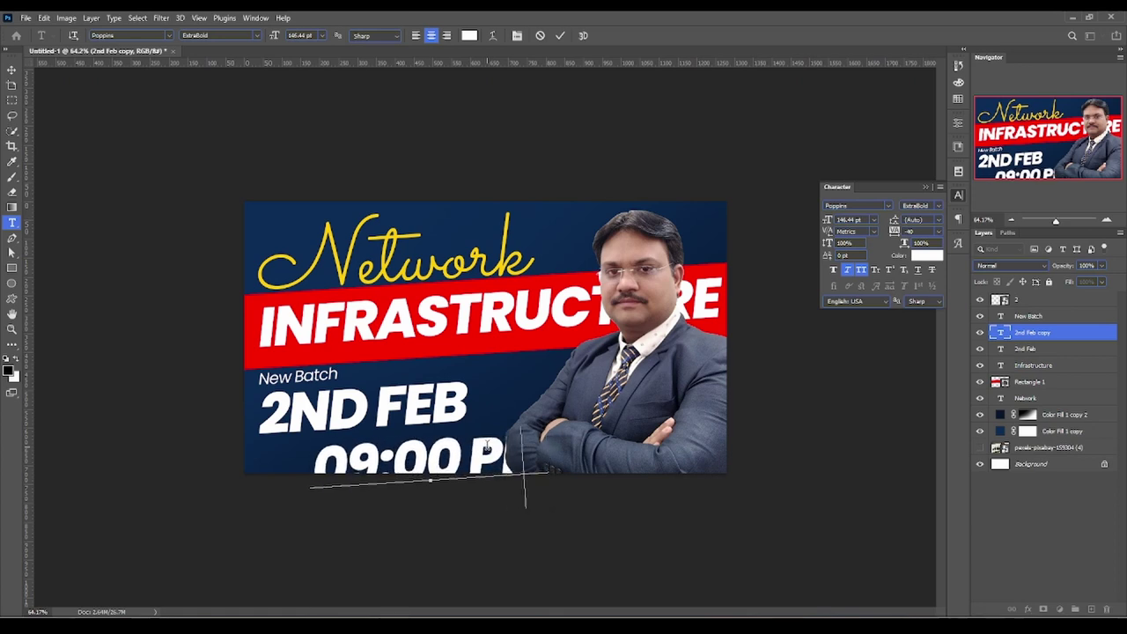
key(BackSpace)
key(BackSpace)
text(P)
text(M)
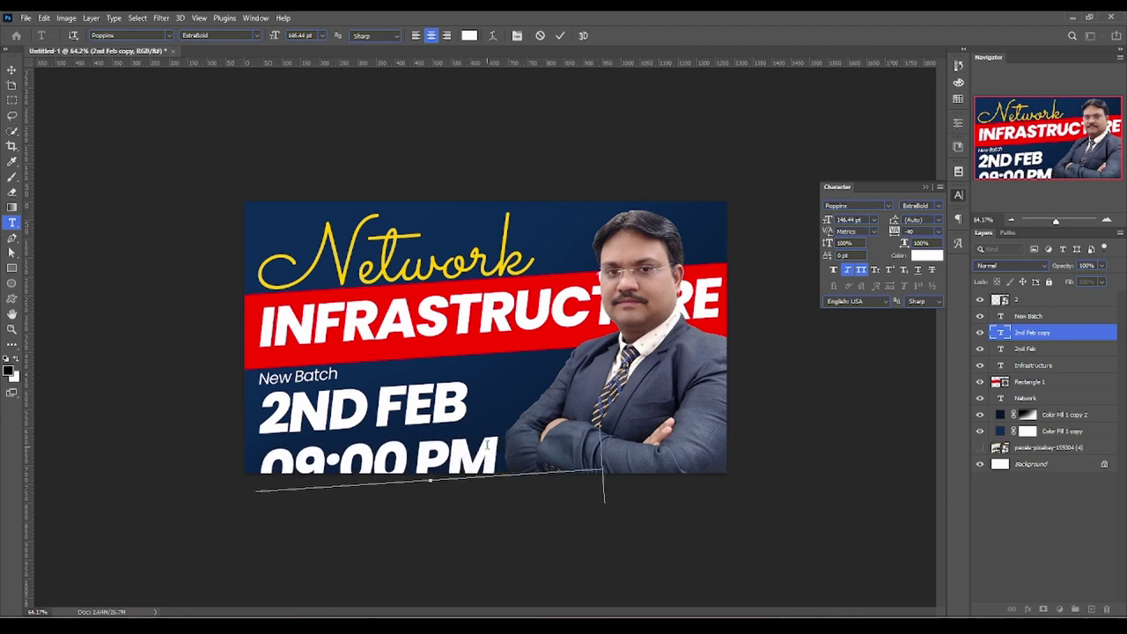
text( T)
text(C 1)
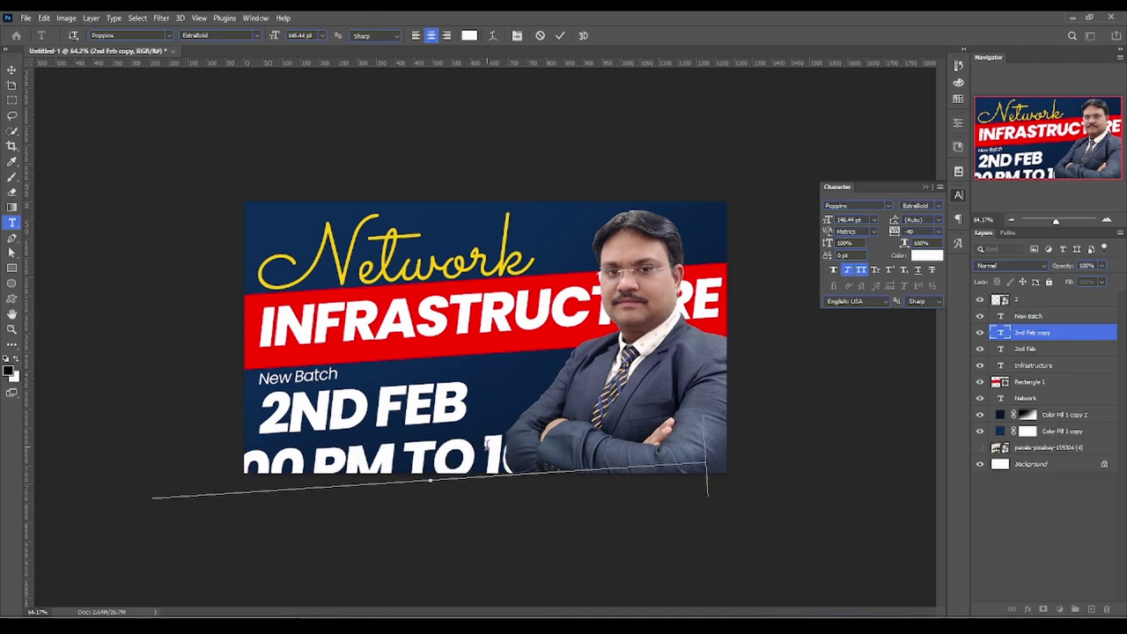
text(0:)
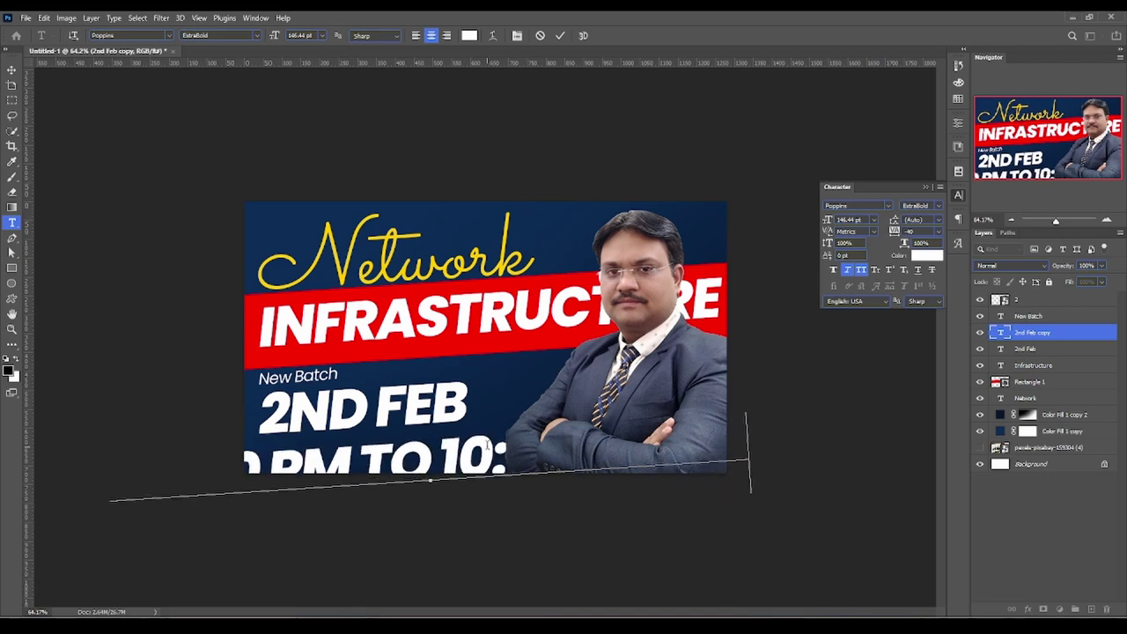
click(10, 68)
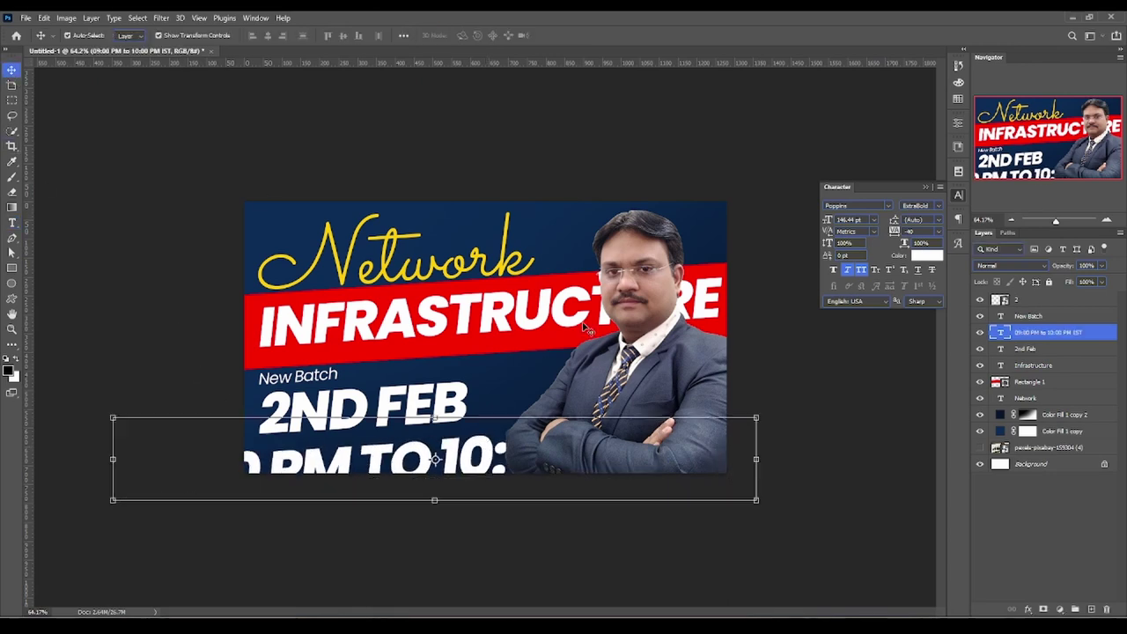
mouse_move(755, 418)
mouse_down()
mouse_move(323, 493)
mouse_move(483, 432)
mouse_up()
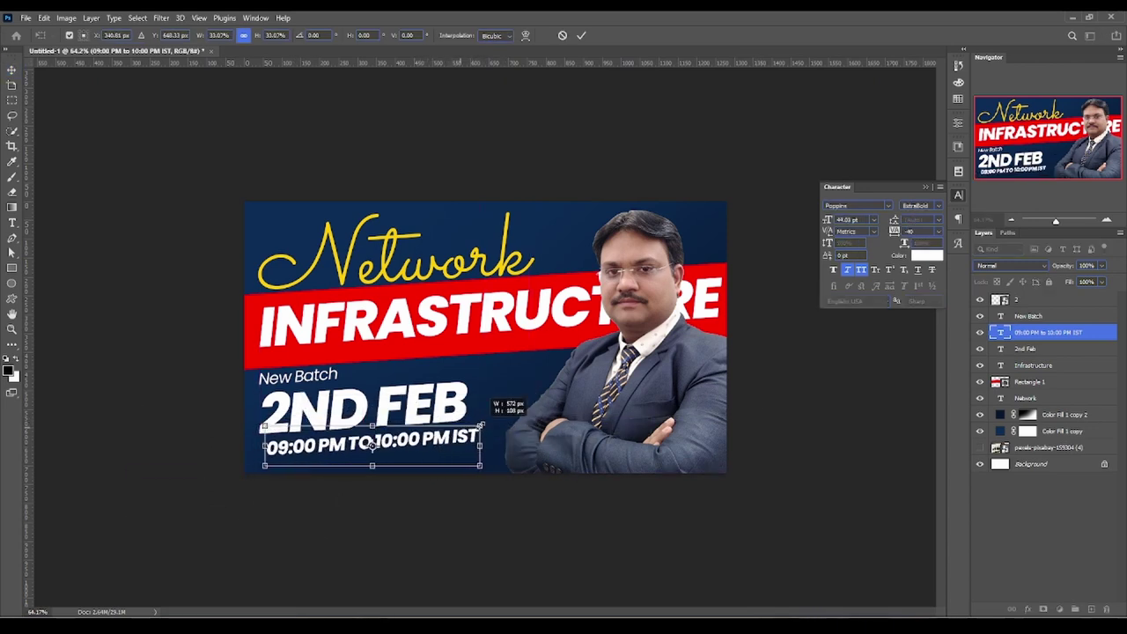
key(Return)
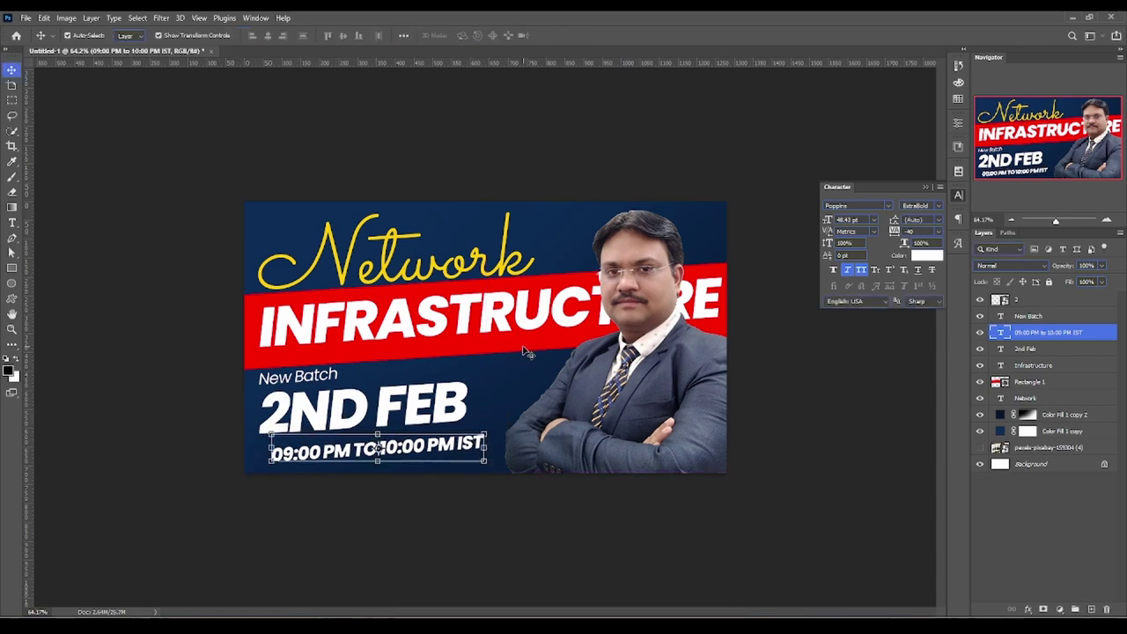
Toggle All Caps off and back on for 2ND FEB, then select the time line.
double_click(299, 398)
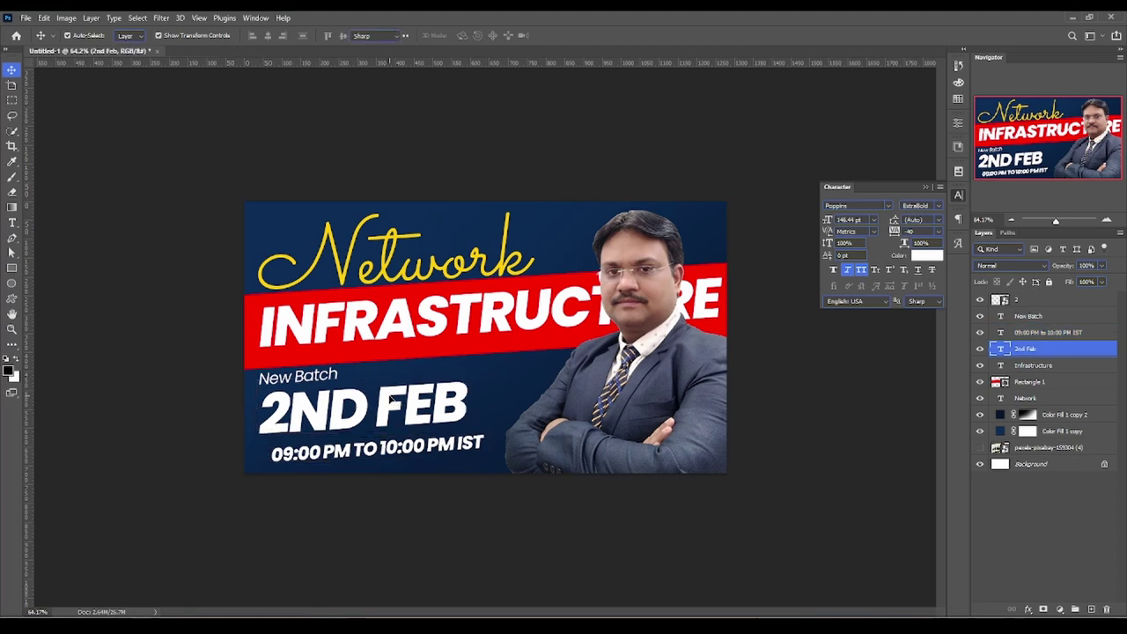
key(ctrl+a)
click(858, 271)
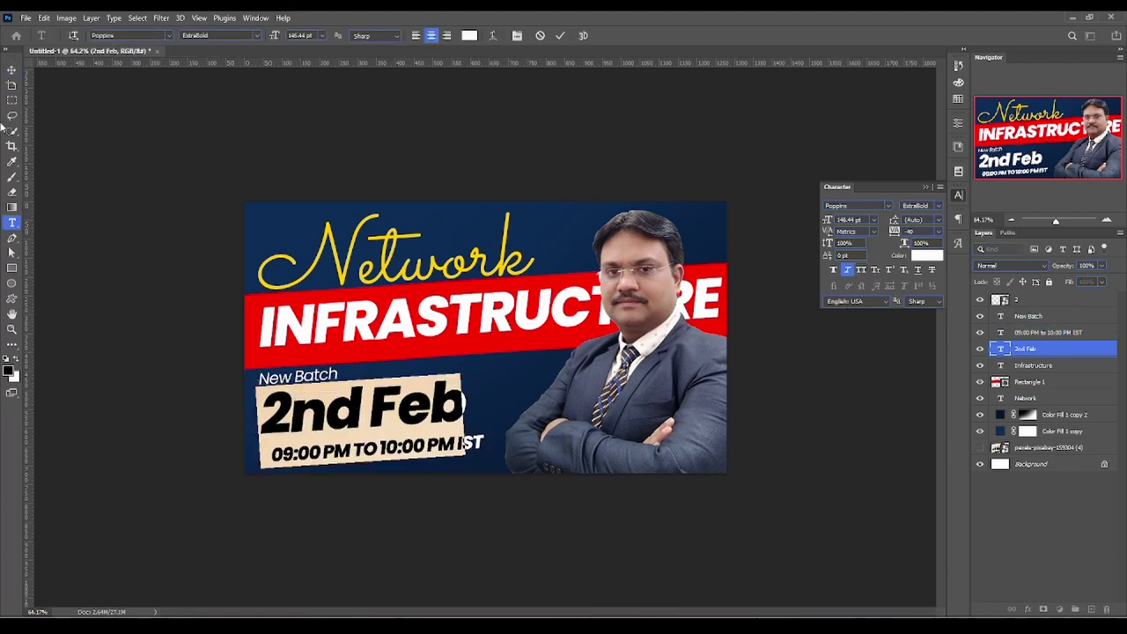
click(861, 270)
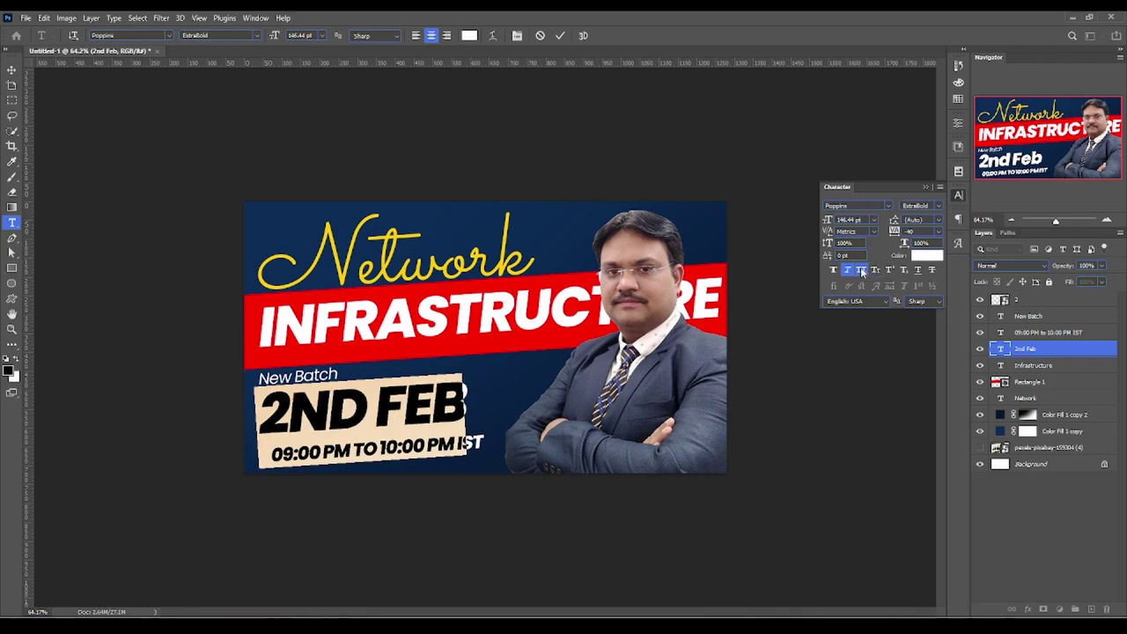
click(11, 69)
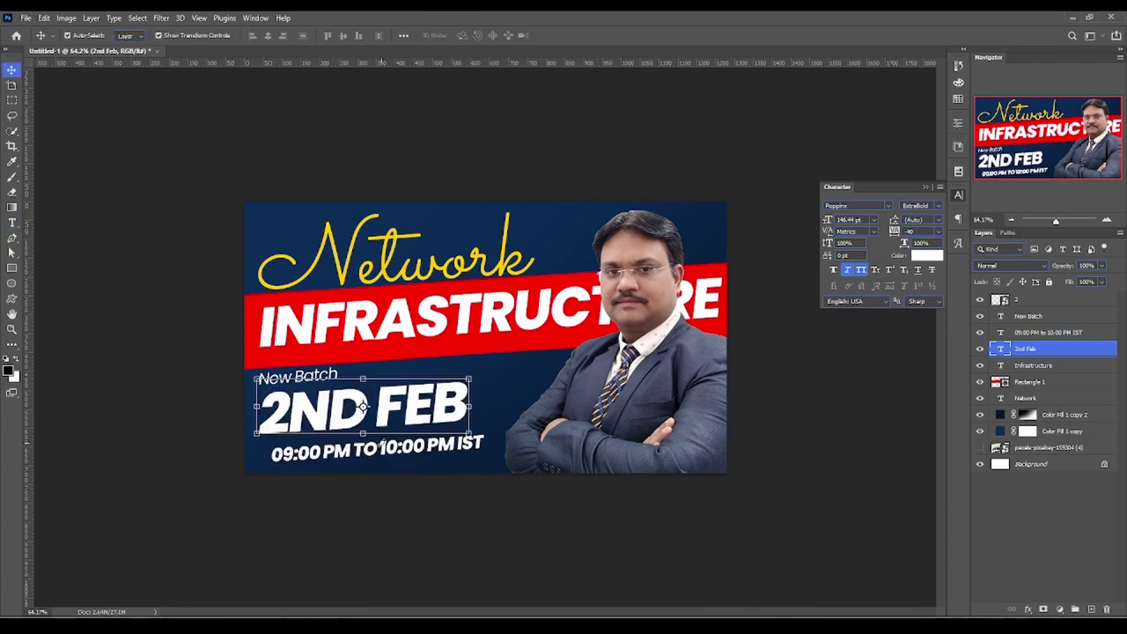
click(443, 547)
click(424, 454)
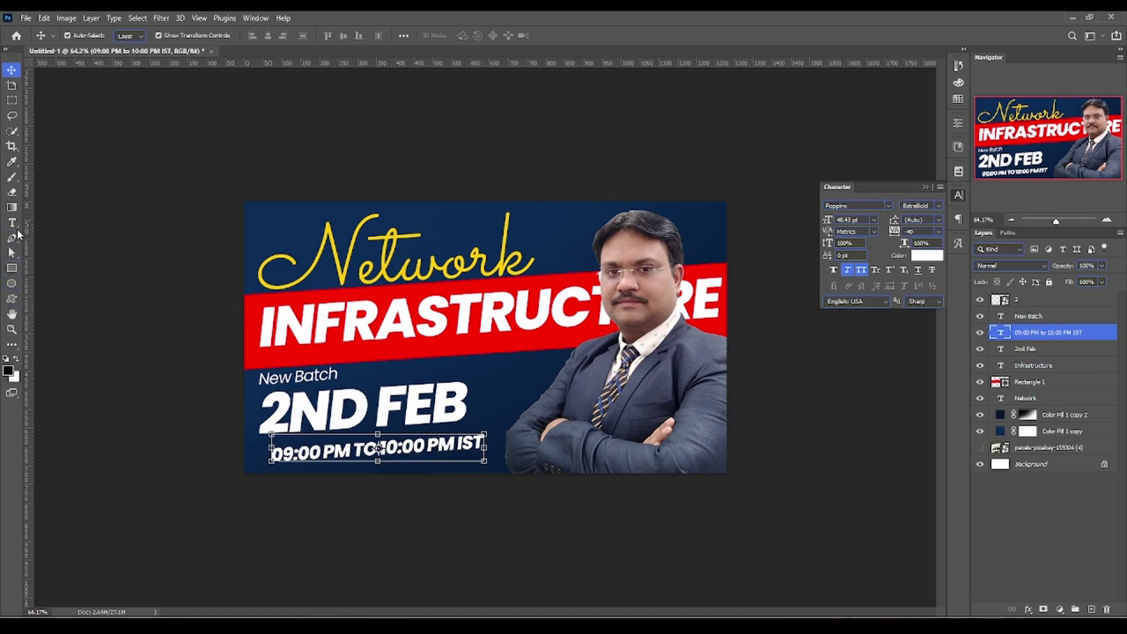
click(11, 267)
Draw a wide rectangle across the time line with no stroke and red fill, layered beneath the time text.
mouse_move(202, 458)
mouse_down()
mouse_move(632, 447)
mouse_move(586, 445)
mouse_up()
key(v)
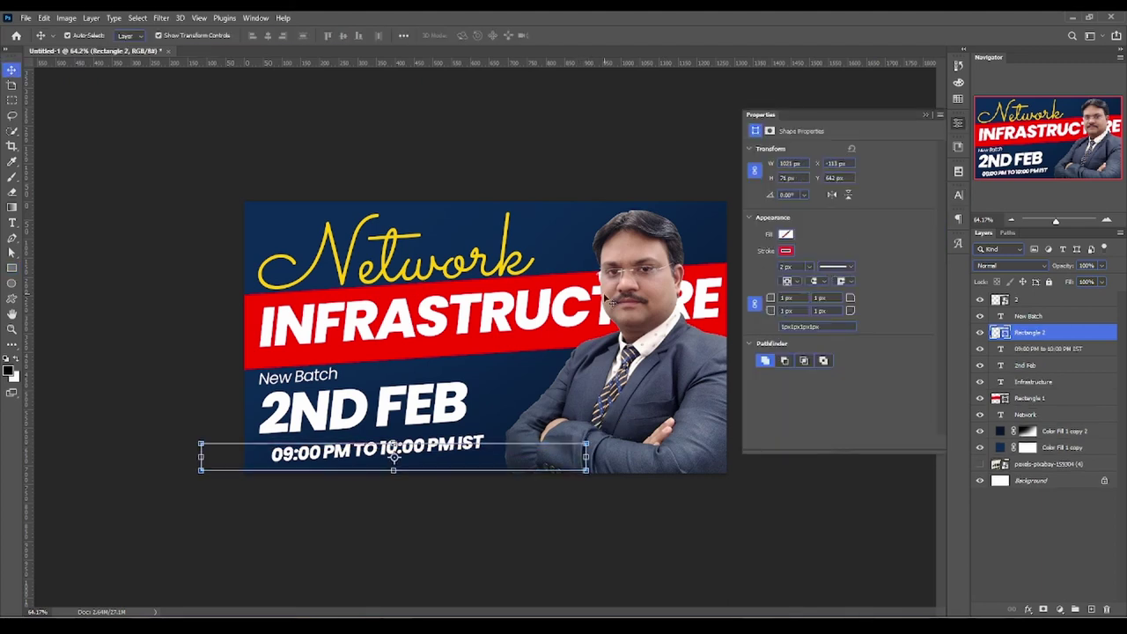
click(785, 250)
click(761, 273)
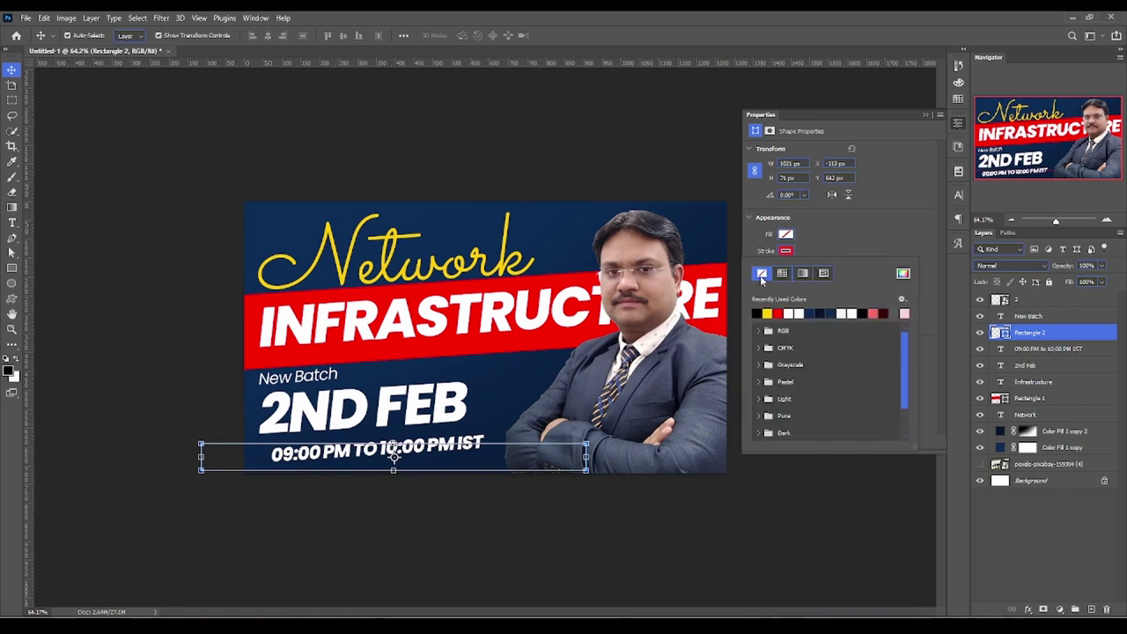
click(786, 233)
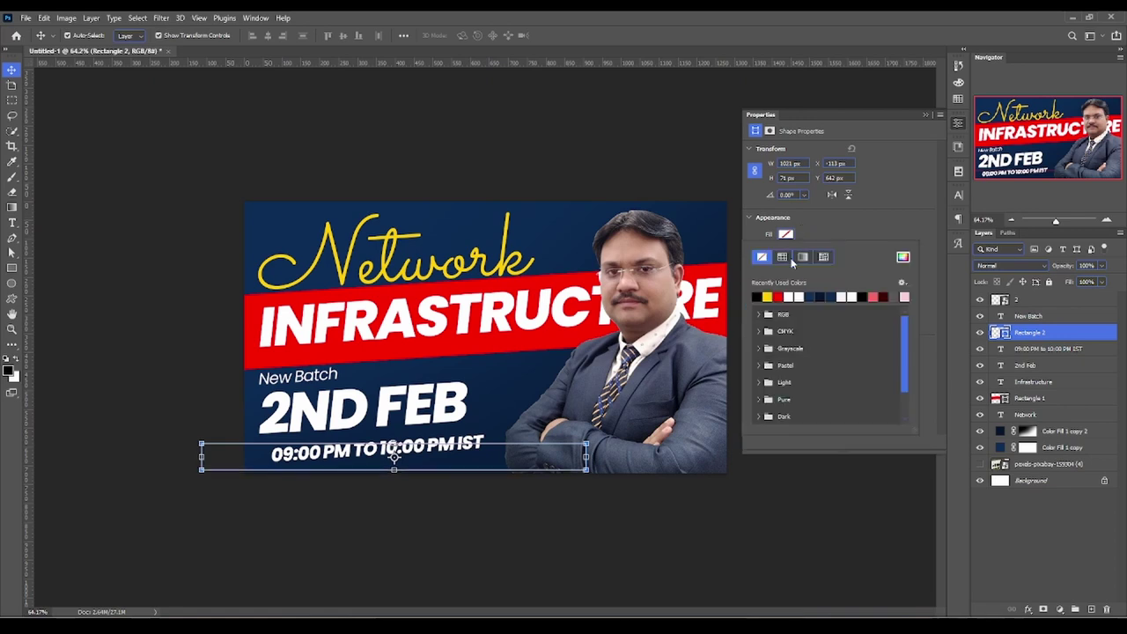
click(782, 256)
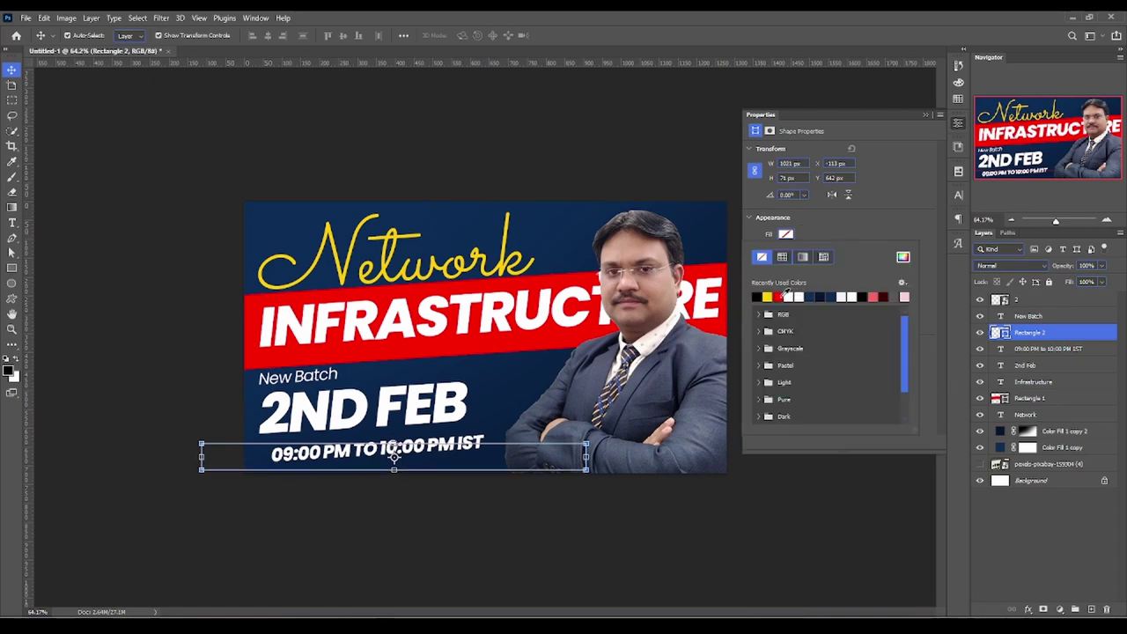
click(925, 115)
drag(1106, 341, 1083, 356)
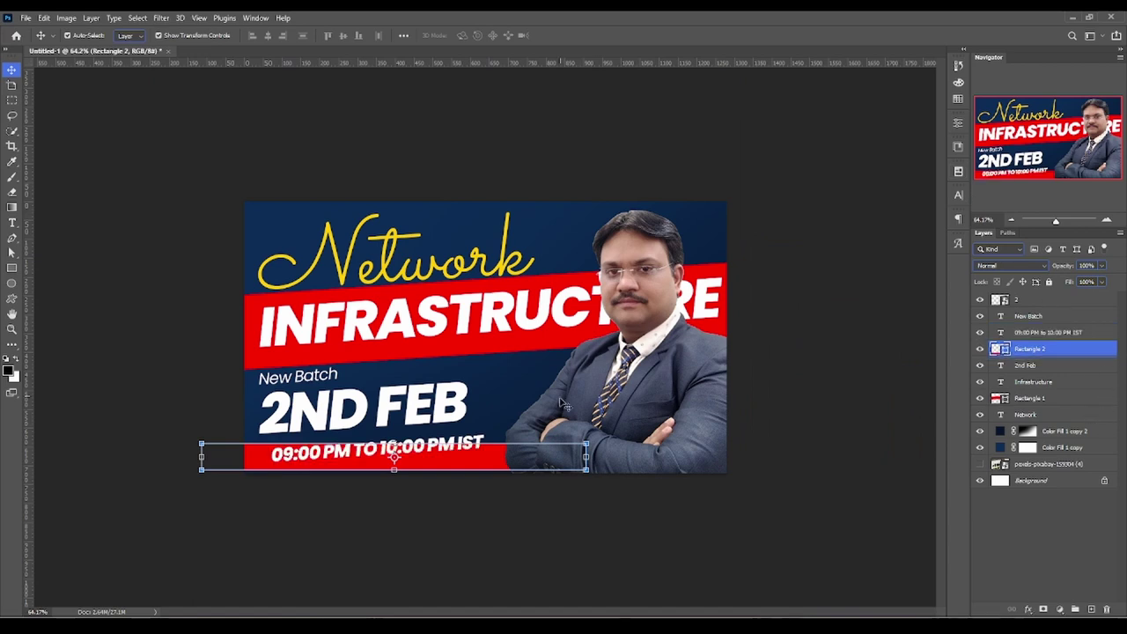
Distort the red strip so its right end slants upward, then nudge it slightly down.
key(ctrl+t)
right_click(493, 456)
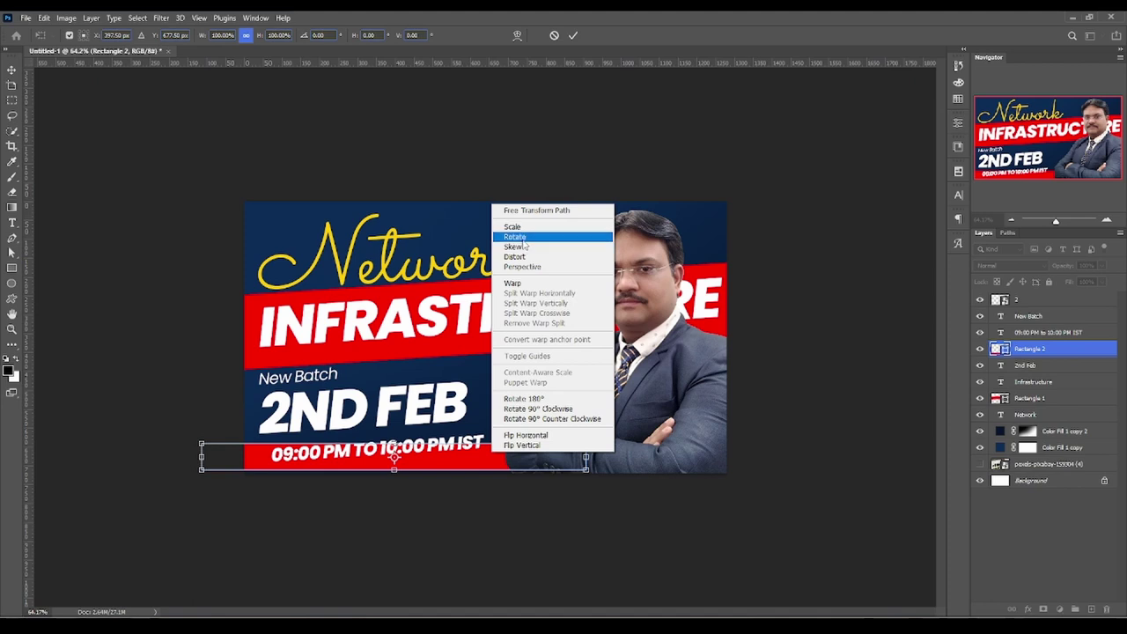
click(421, 388)
drag(590, 420, 590, 404)
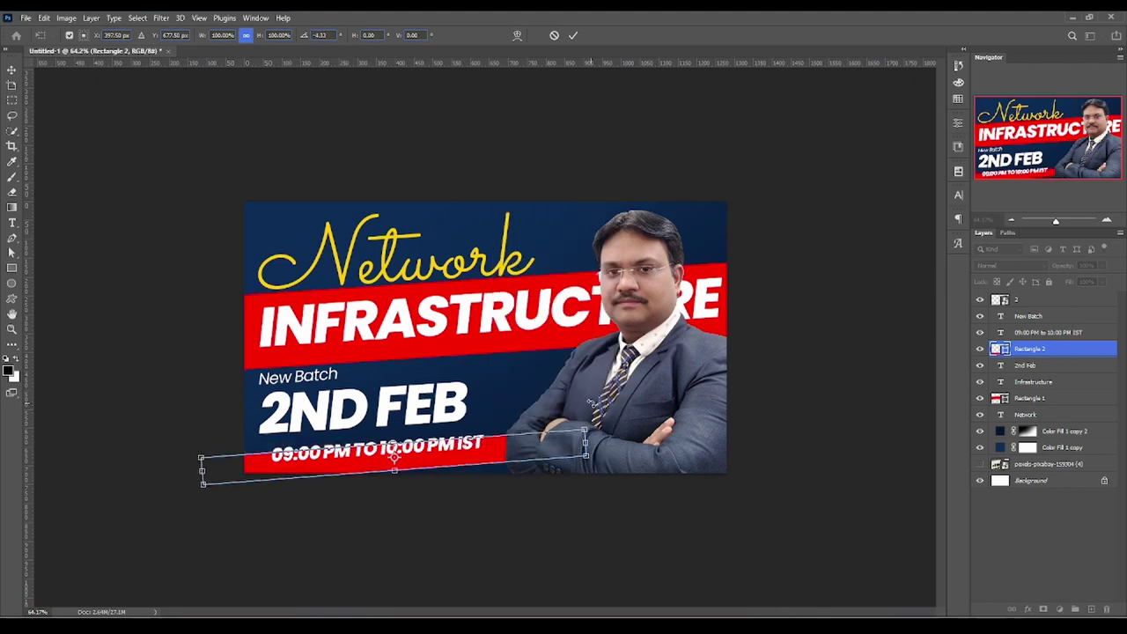
key(ctrl+z)
right_click(475, 212)
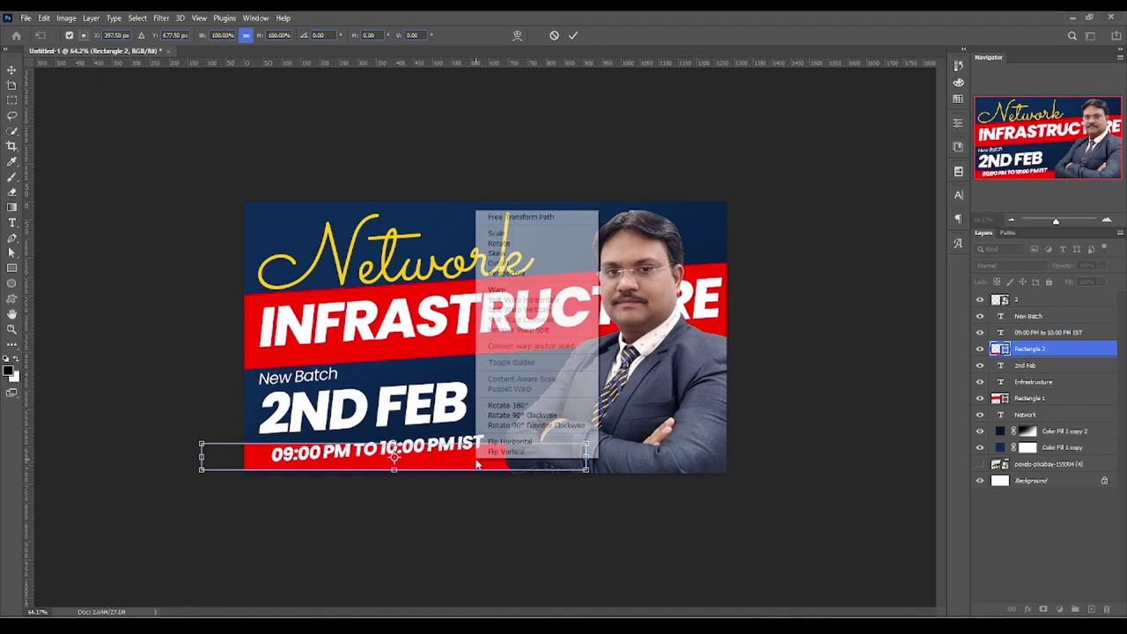
click(515, 264)
mouse_move(587, 457)
mouse_down()
mouse_move(584, 437)
mouse_move(194, 478)
mouse_move(625, 431)
mouse_move(570, 434)
mouse_up()
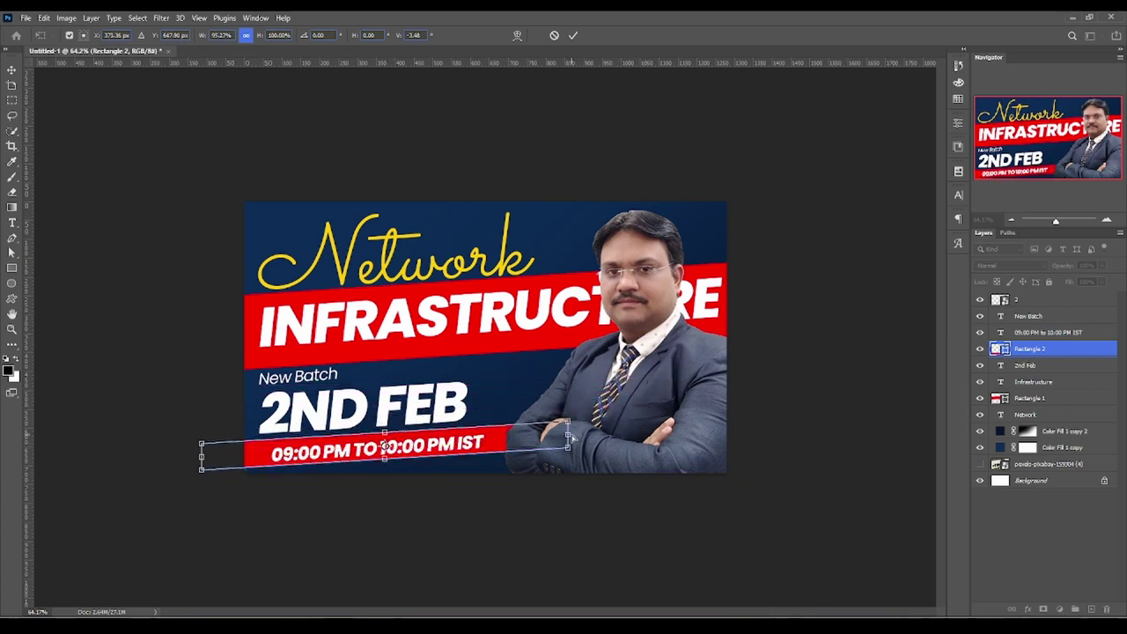
key(Return)
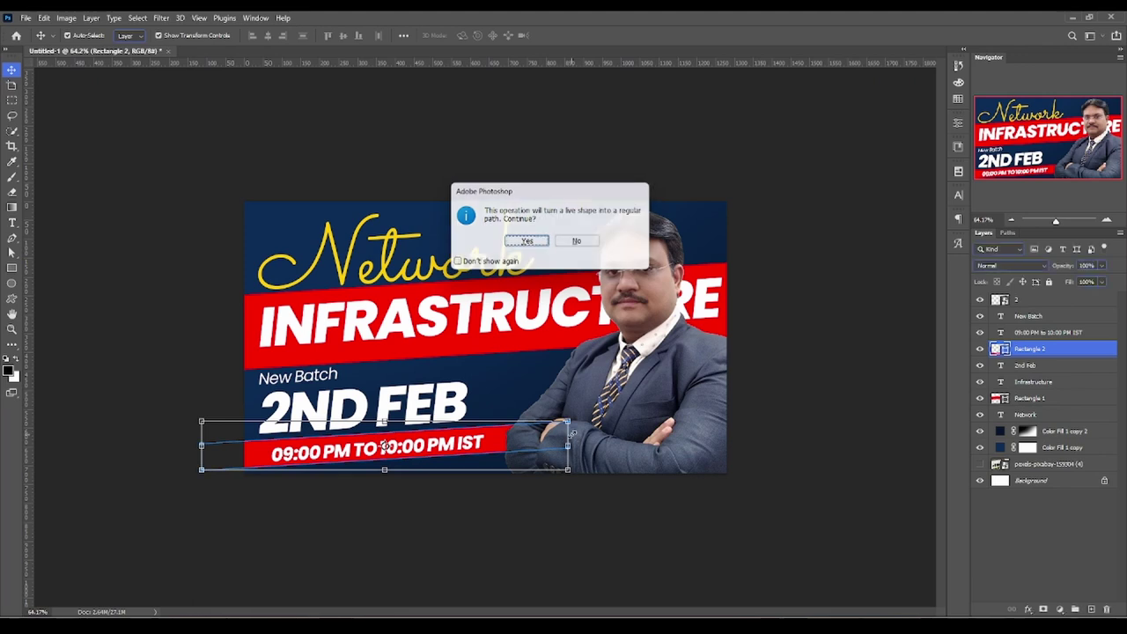
key(Return)
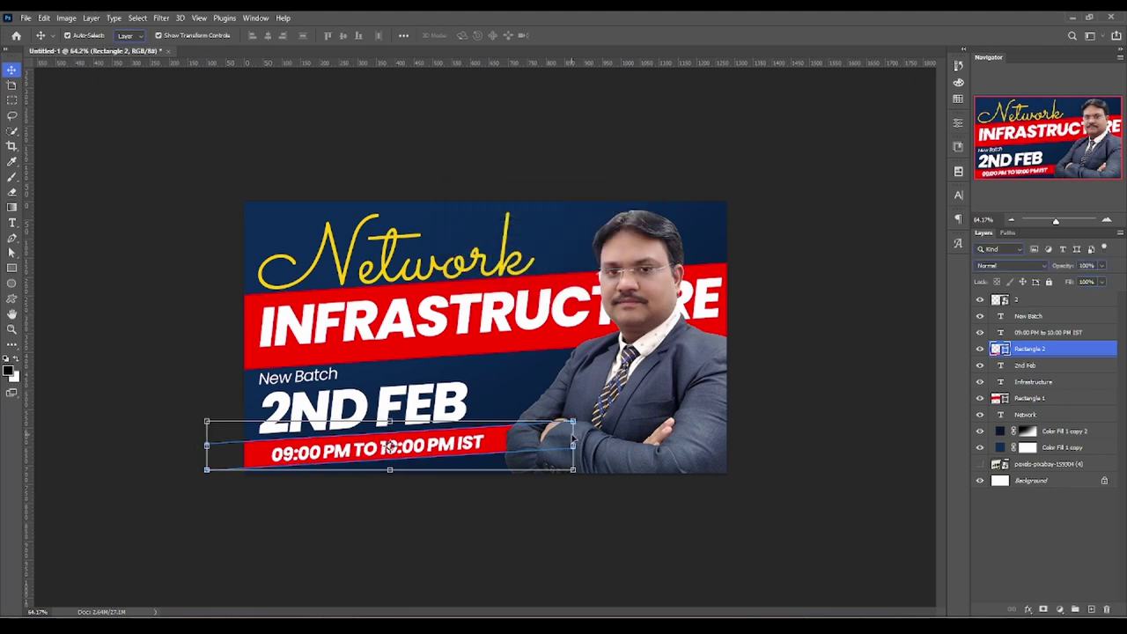
key(Down)
key(Down)
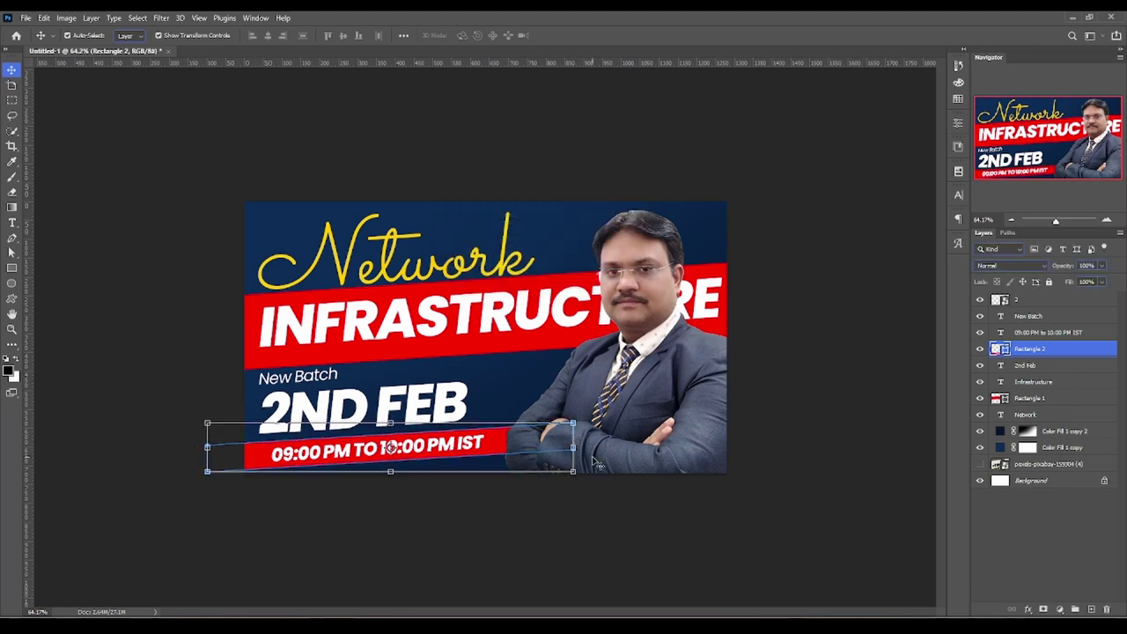
click(11, 328)
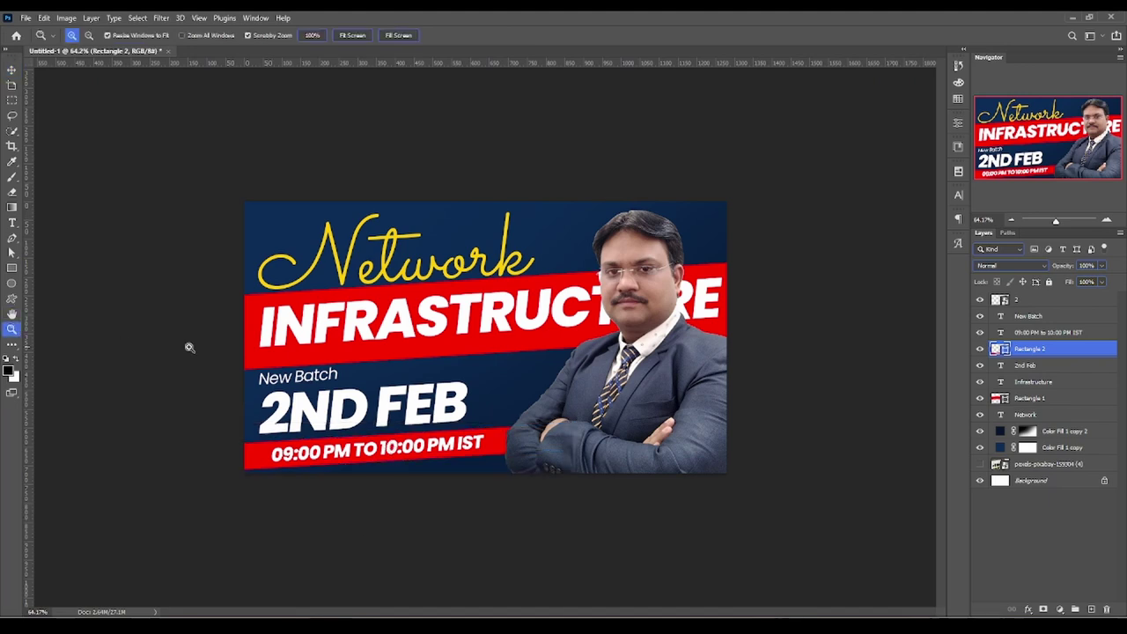
drag(606, 379, 674, 363)
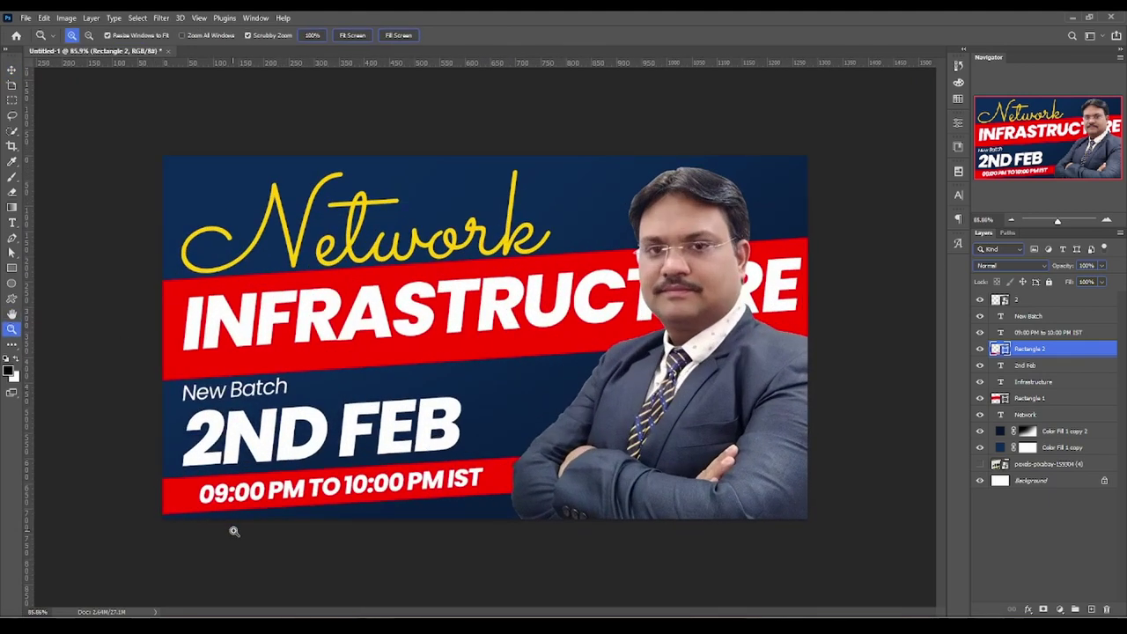
drag(234, 530, 248, 526)
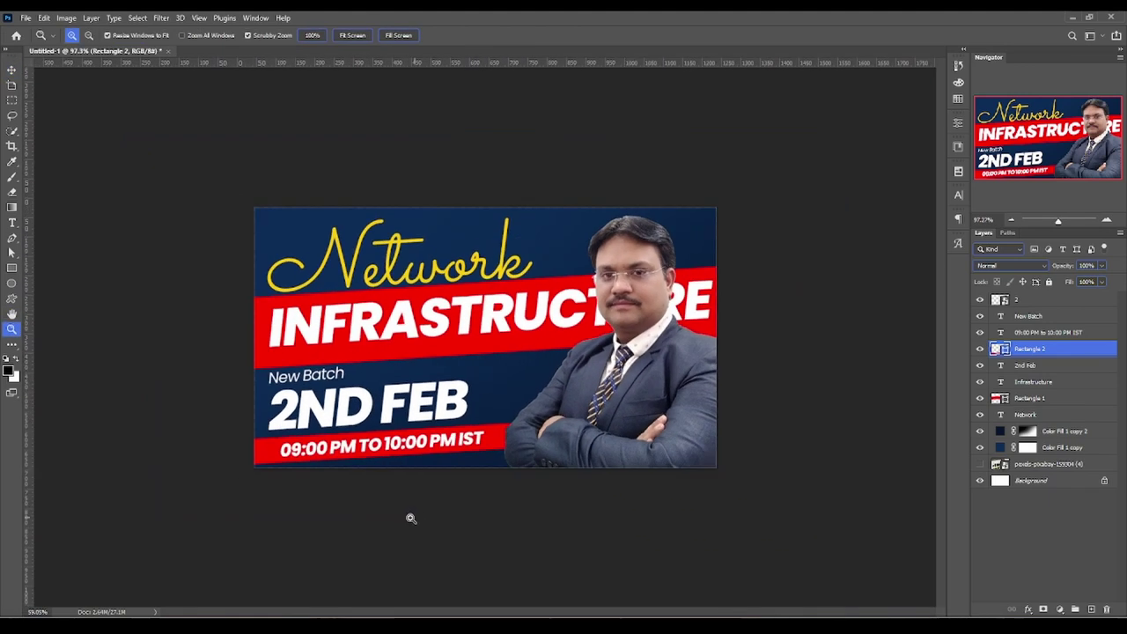
mouse_move(407, 519)
mouse_down()
mouse_move(450, 513)
mouse_move(440, 502)
mouse_move(393, 526)
mouse_up()
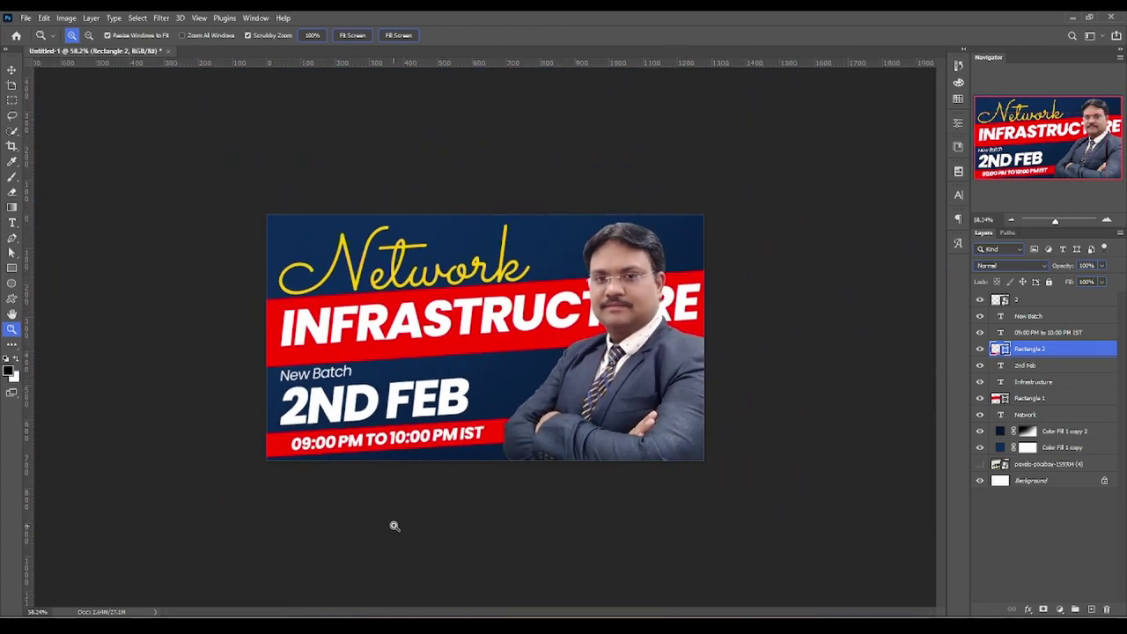
click(11, 68)
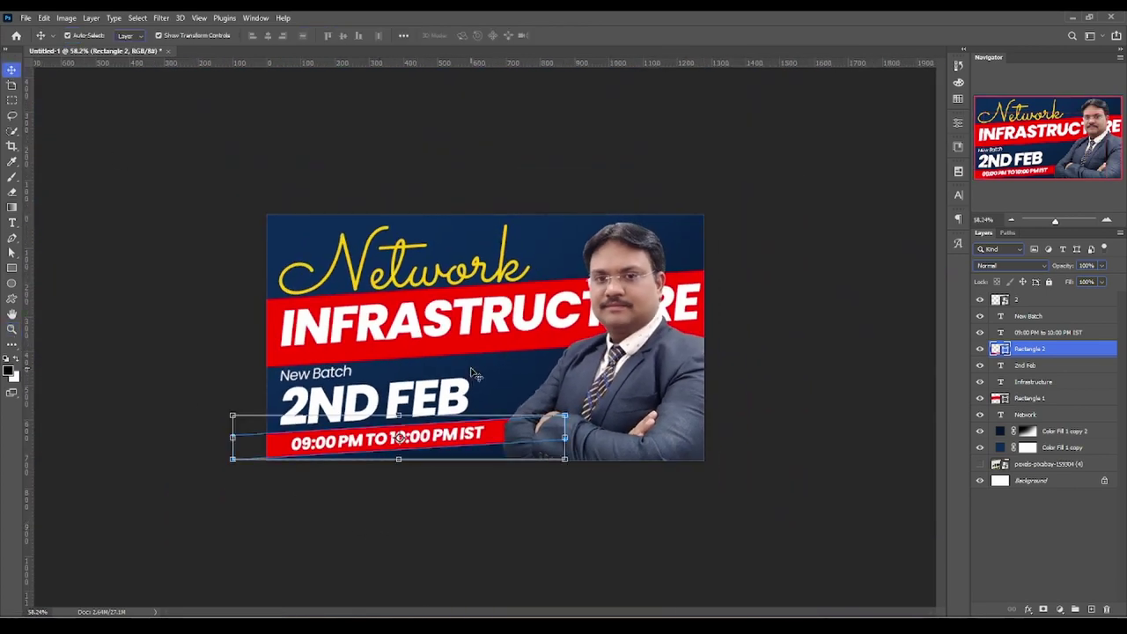
click(396, 396)
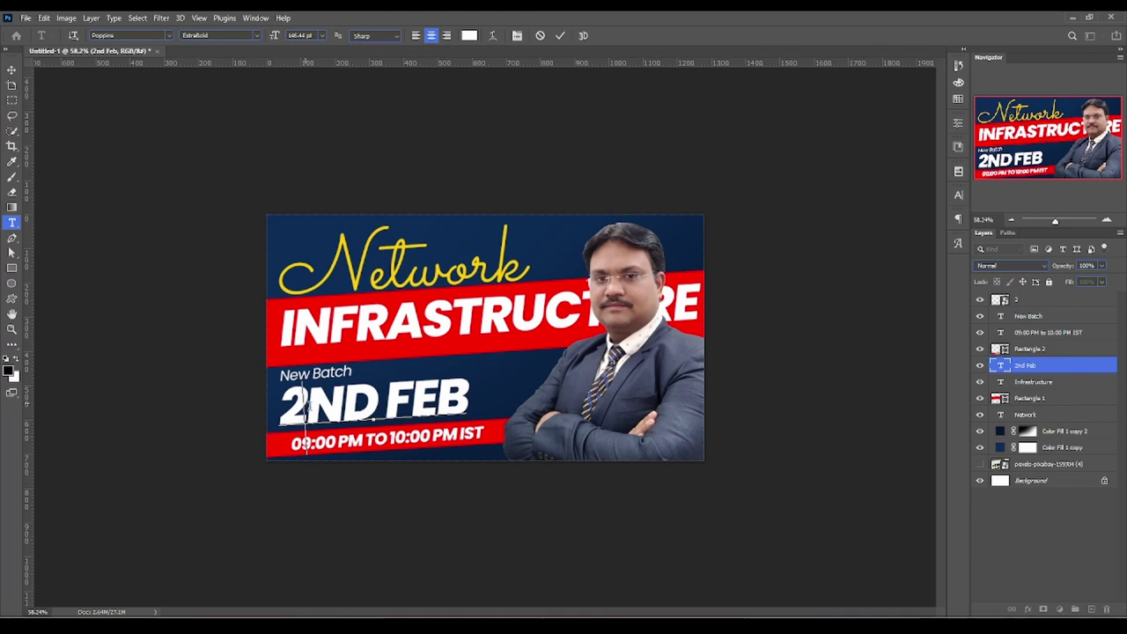
Colour the ND of 2ND FEB with the yellow sampled from the Network script.
drag(305, 403, 371, 401)
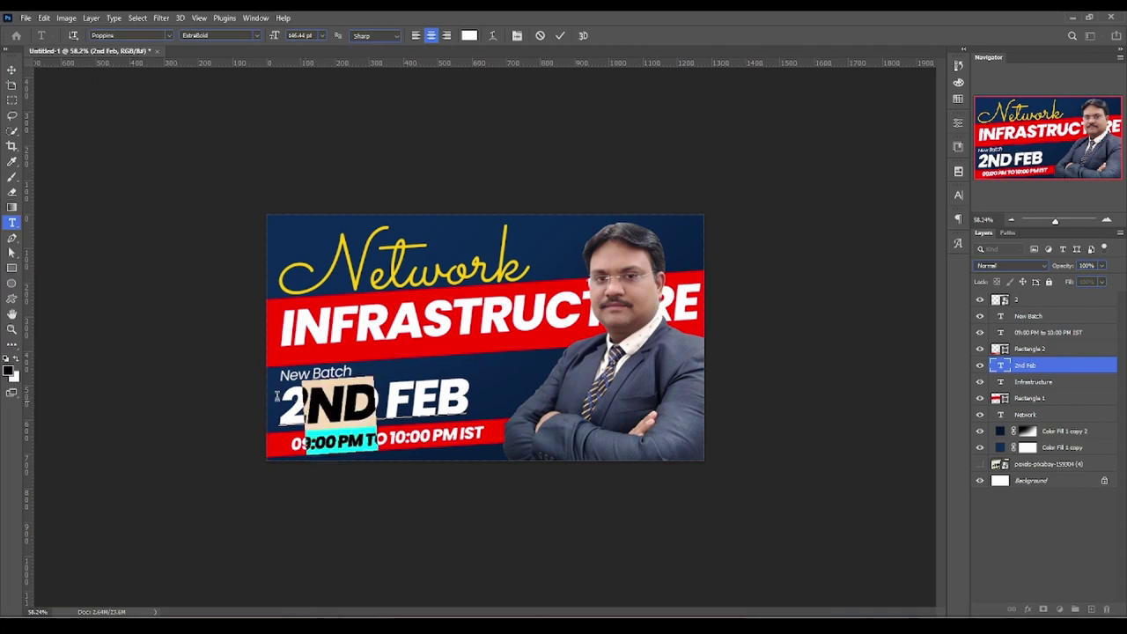
click(7, 372)
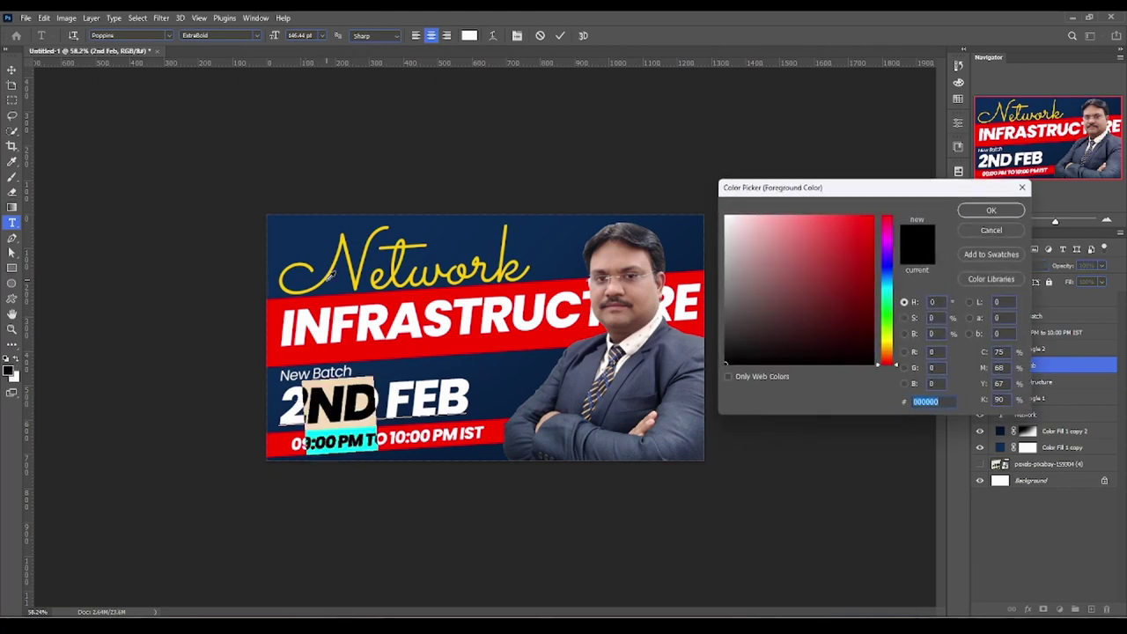
click(349, 232)
key(Return)
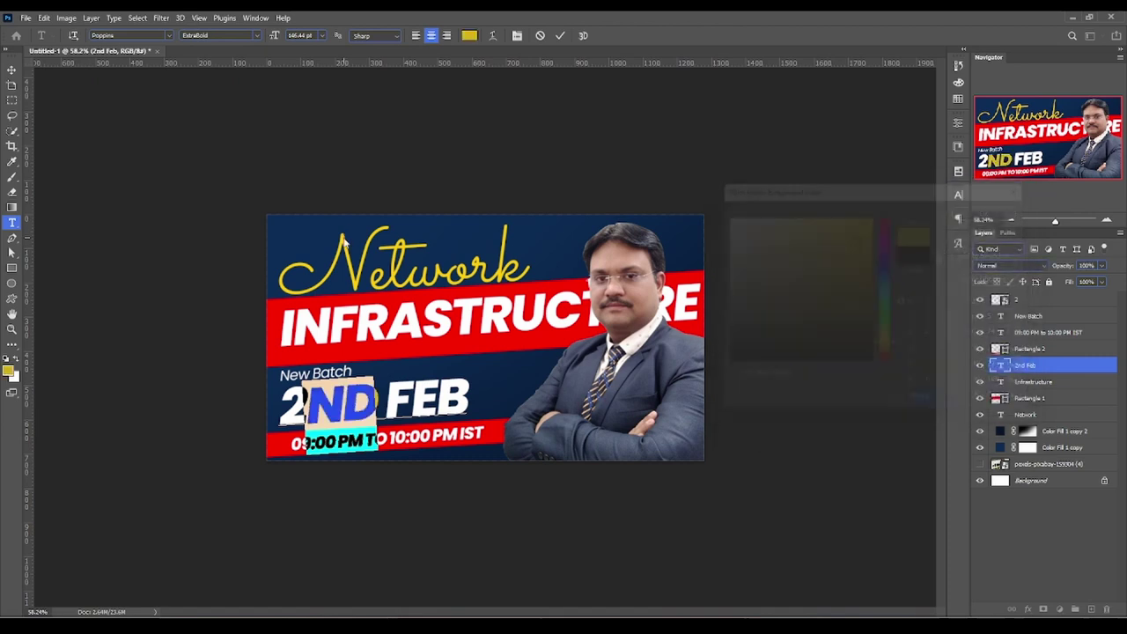
Zoom in to reapply yellow #FFCC00 to ND and commit, then zoom out to about 76%.
click(12, 329)
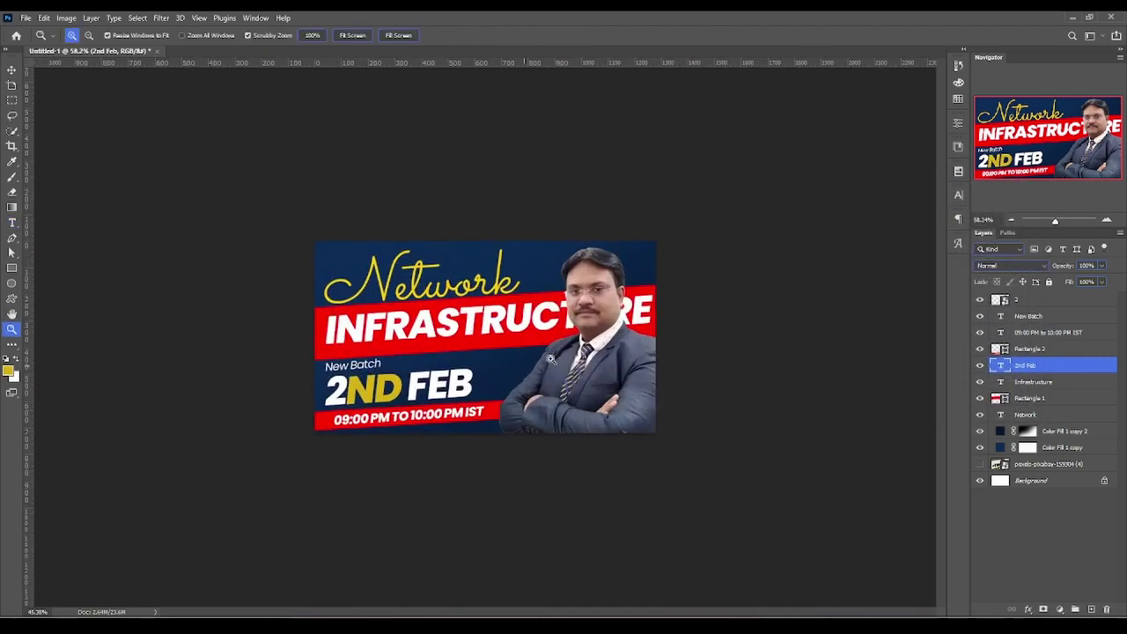
drag(409, 388, 284, 447)
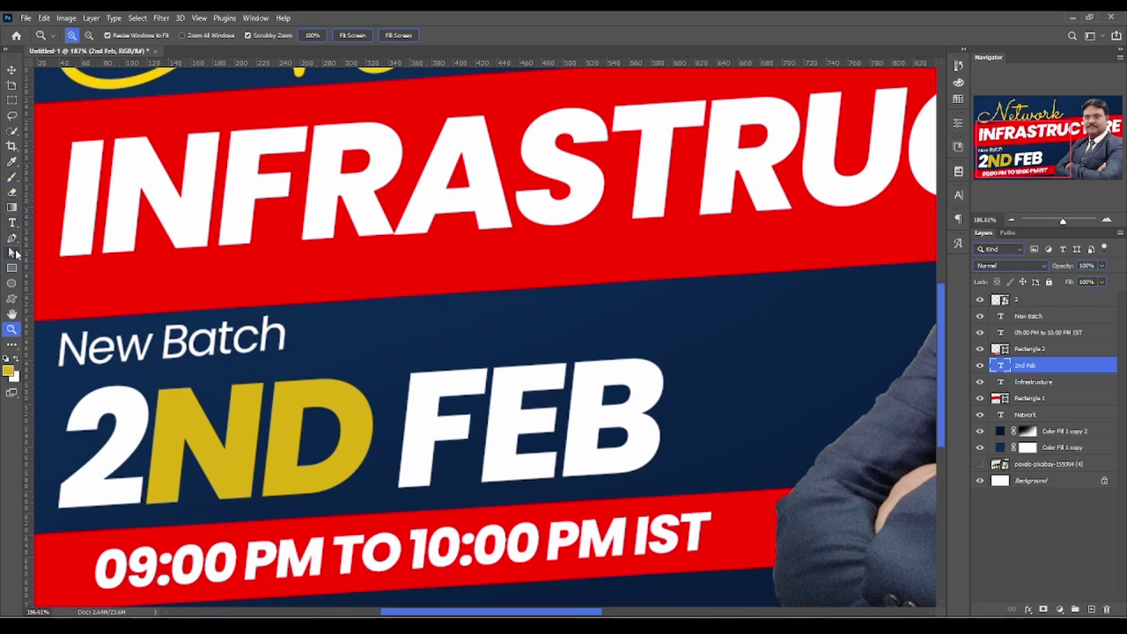
click(12, 222)
drag(141, 431, 334, 428)
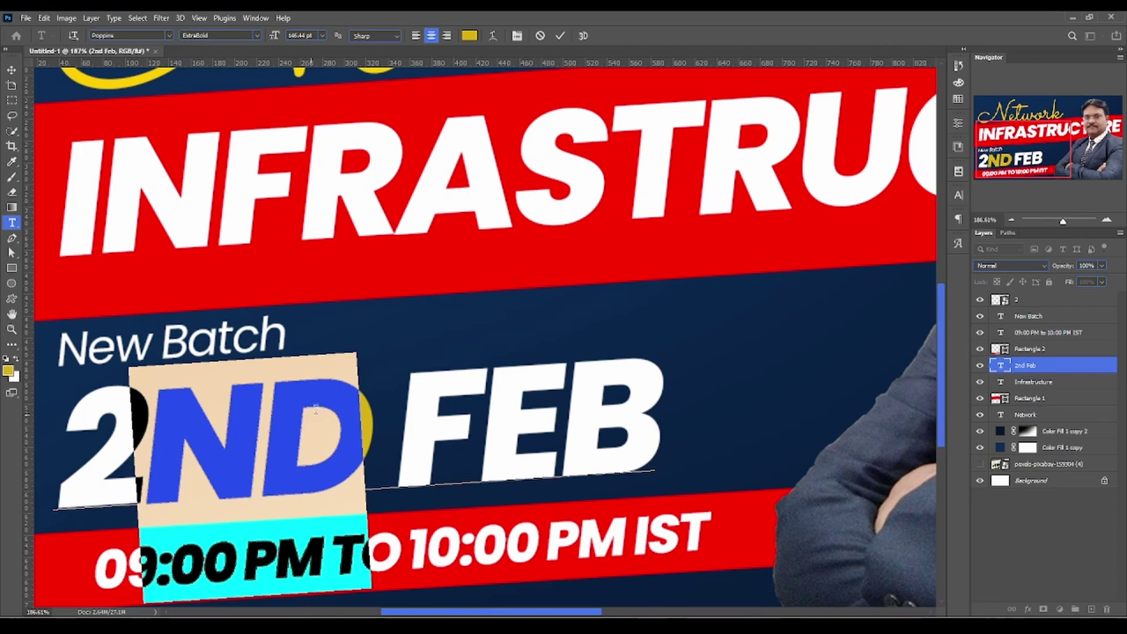
click(11, 368)
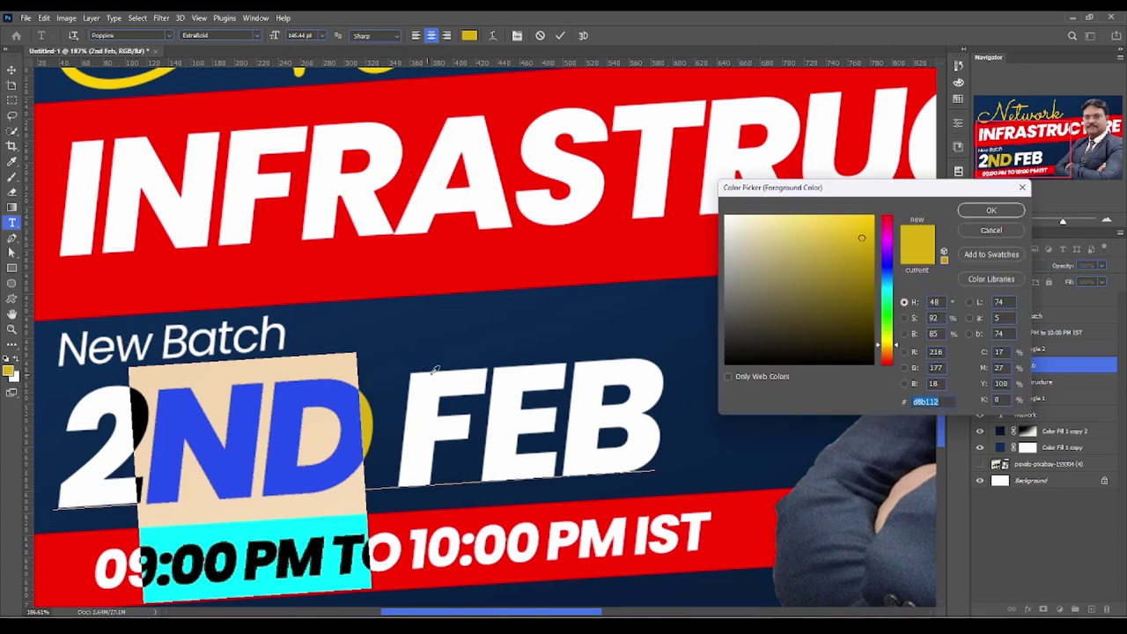
click(990, 210)
key(ctrl+Return)
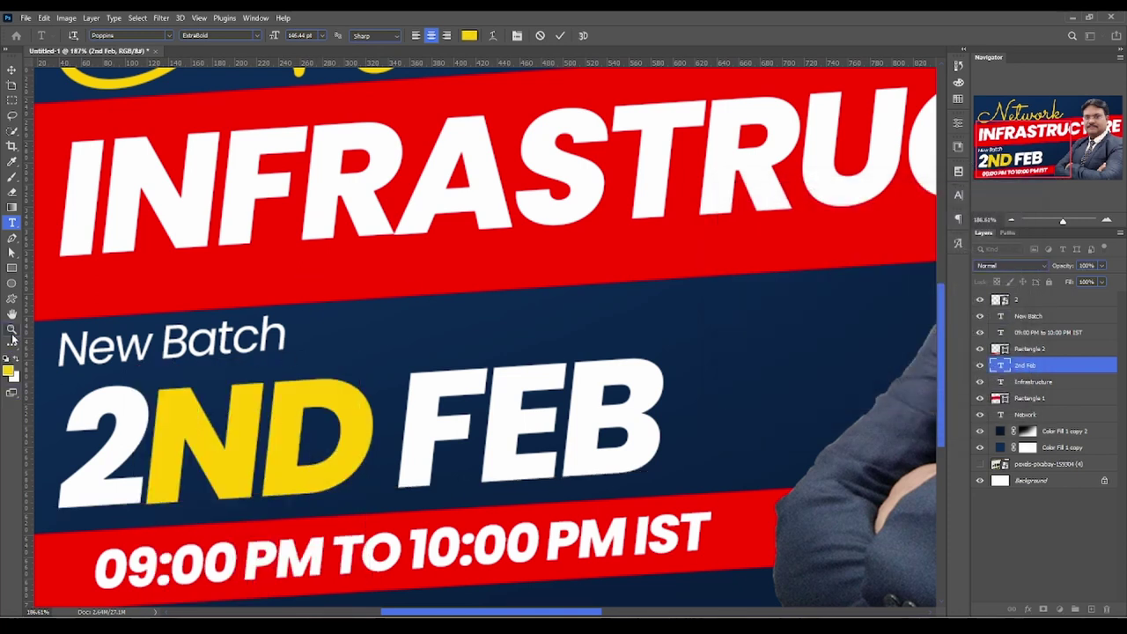
key(z)
drag(528, 347, 441, 351)
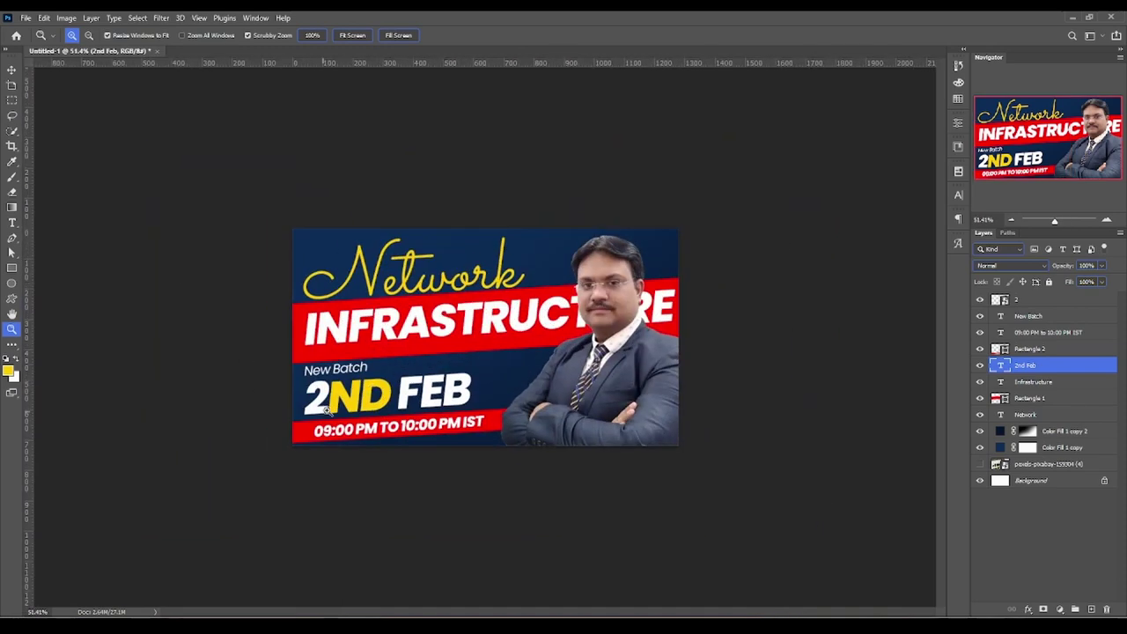
mouse_move(671, 387)
mouse_down()
mouse_move(639, 395)
mouse_move(680, 399)
mouse_up()
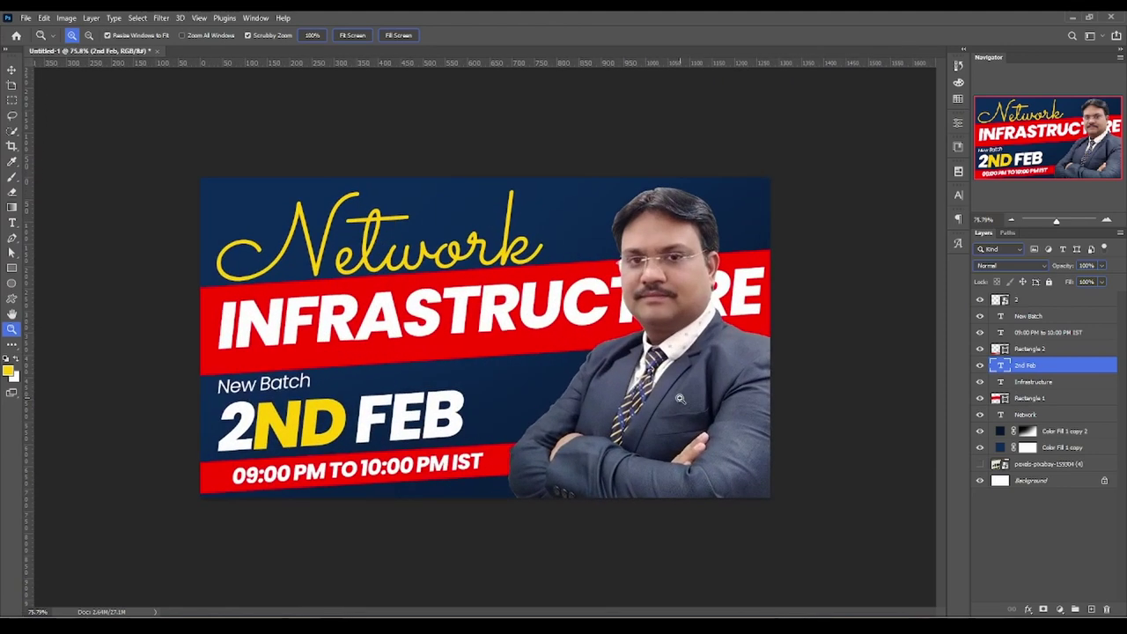
Group the banner layers through Color Fill 1 copy, duplicate the group, and expand Group 1 copy.
click(1047, 300)
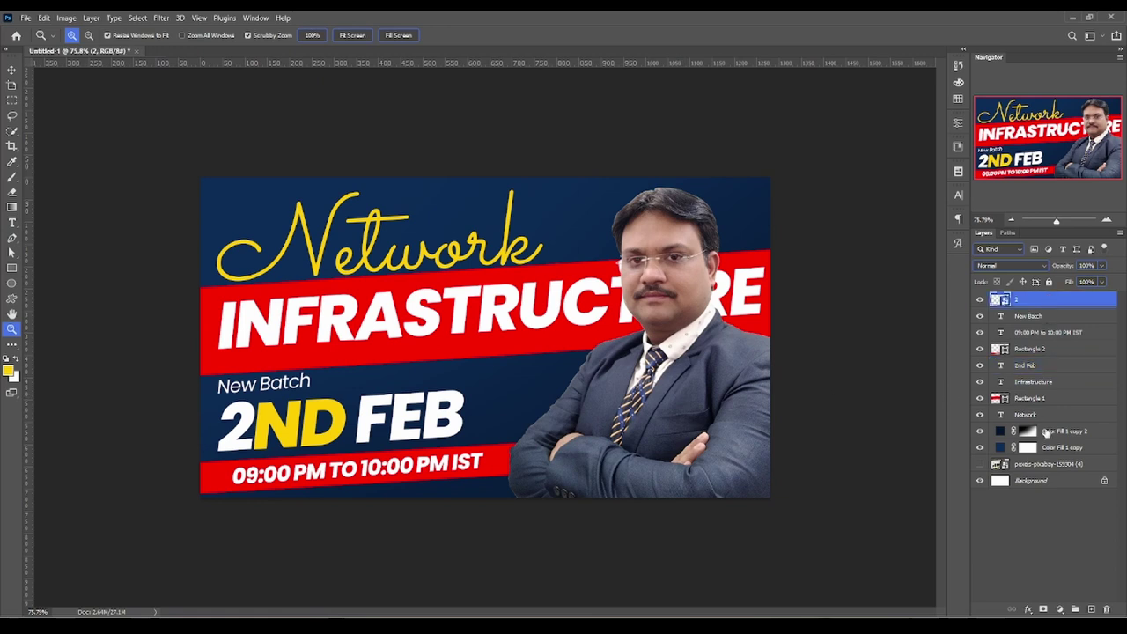
shift+click(1068, 451)
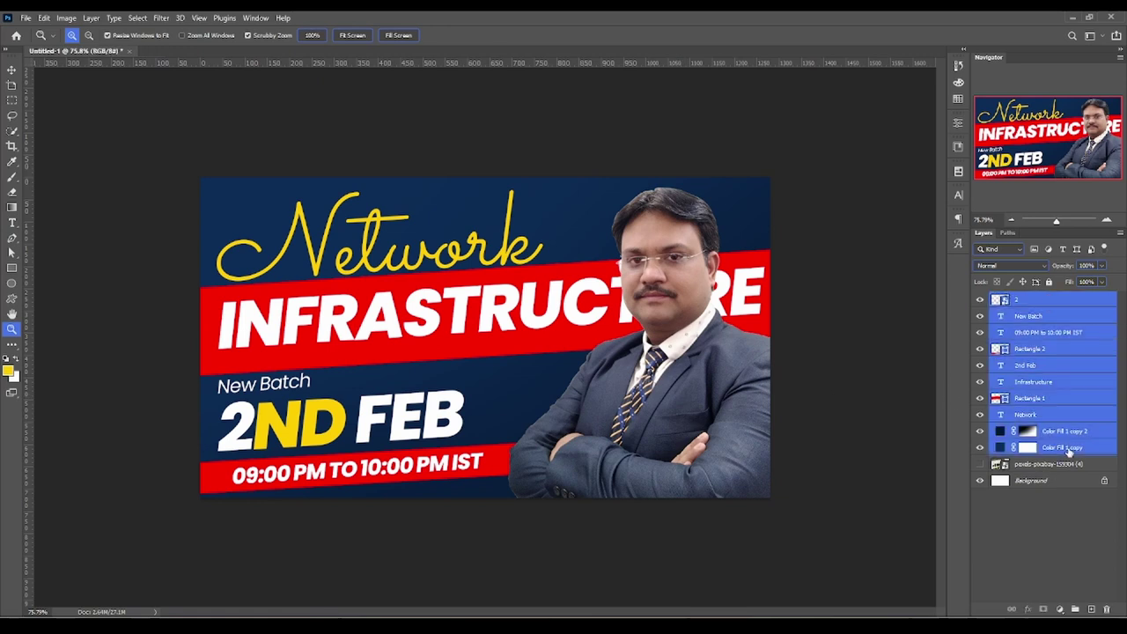
key(ctrl+g)
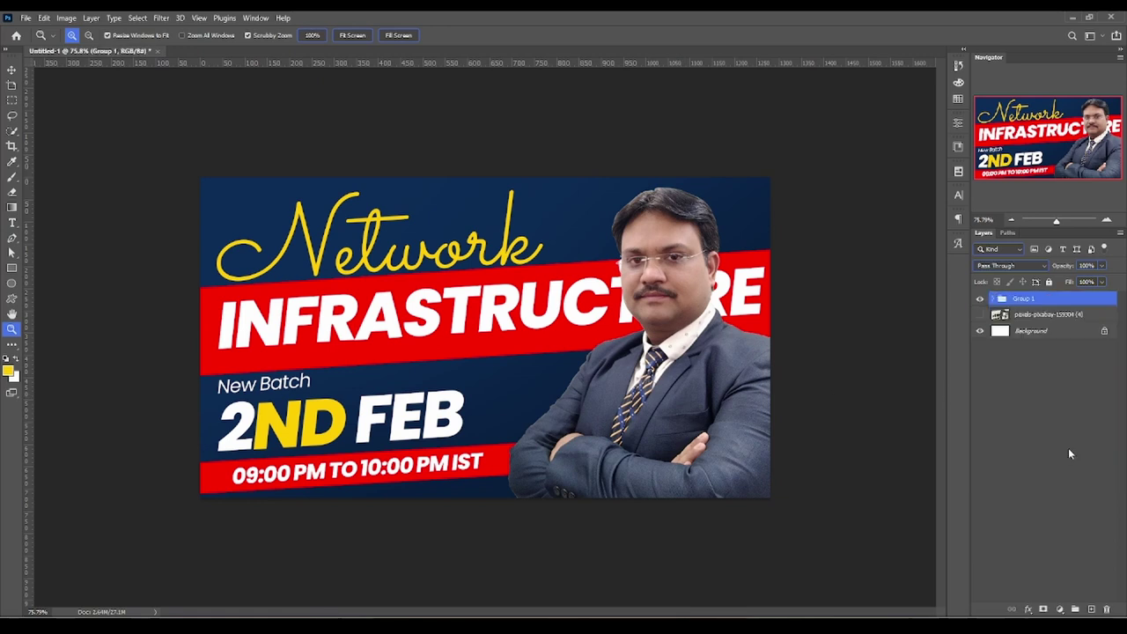
key(ctrl+j)
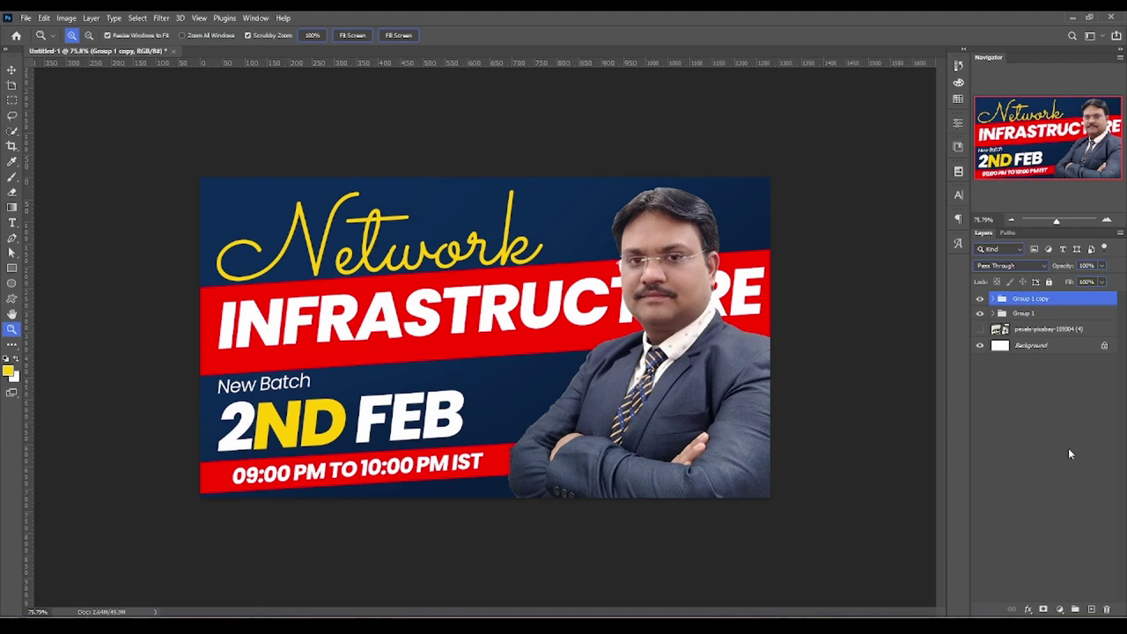
click(992, 299)
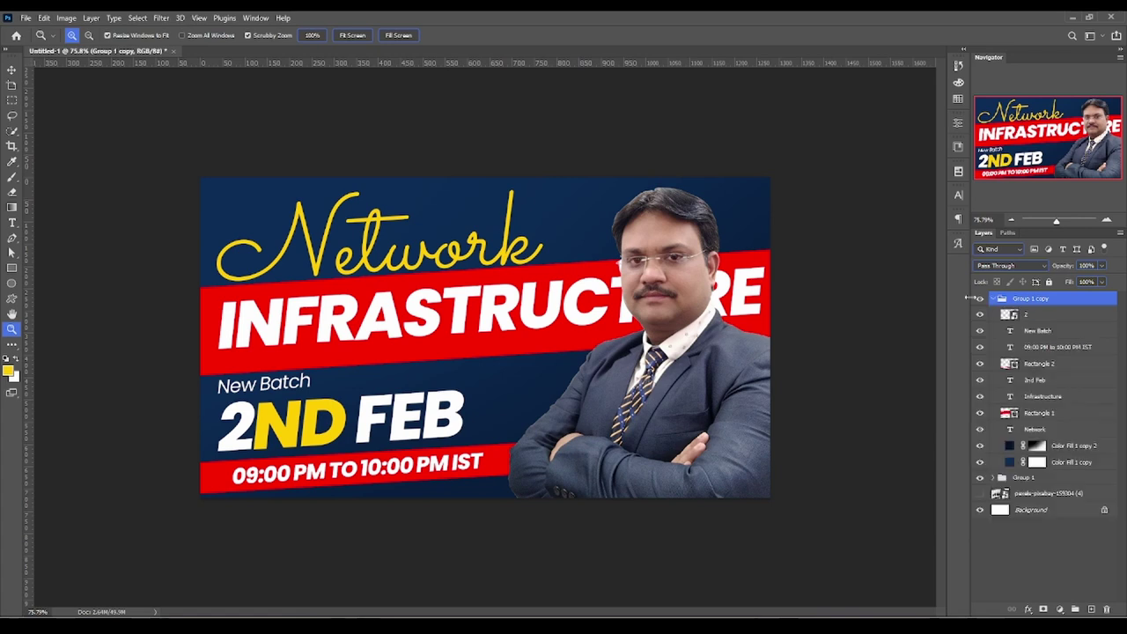
click(17, 68)
Change the Rectangle 1 band in Group 1 copy from red to bright green 00df64.
click(555, 352)
click(385, 401)
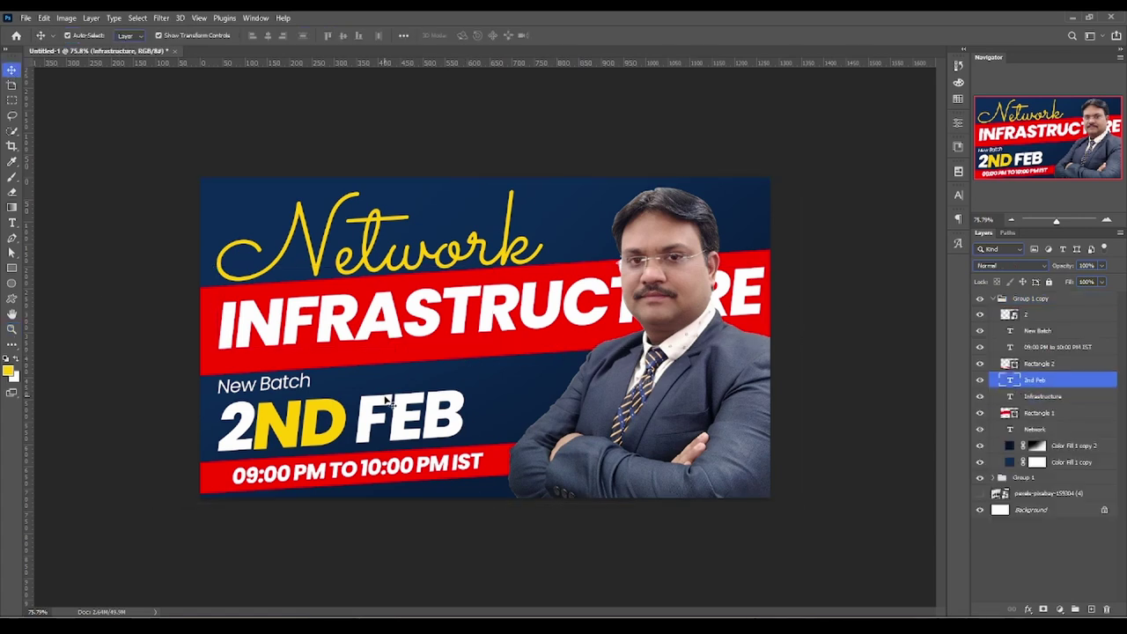
click(328, 359)
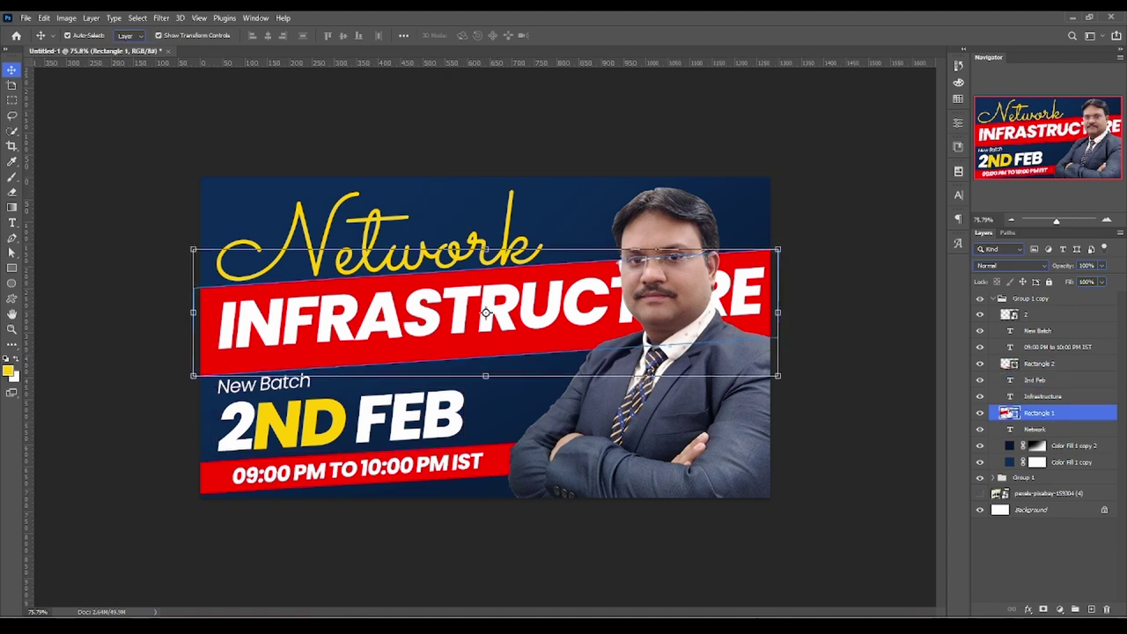
double_click(1008, 412)
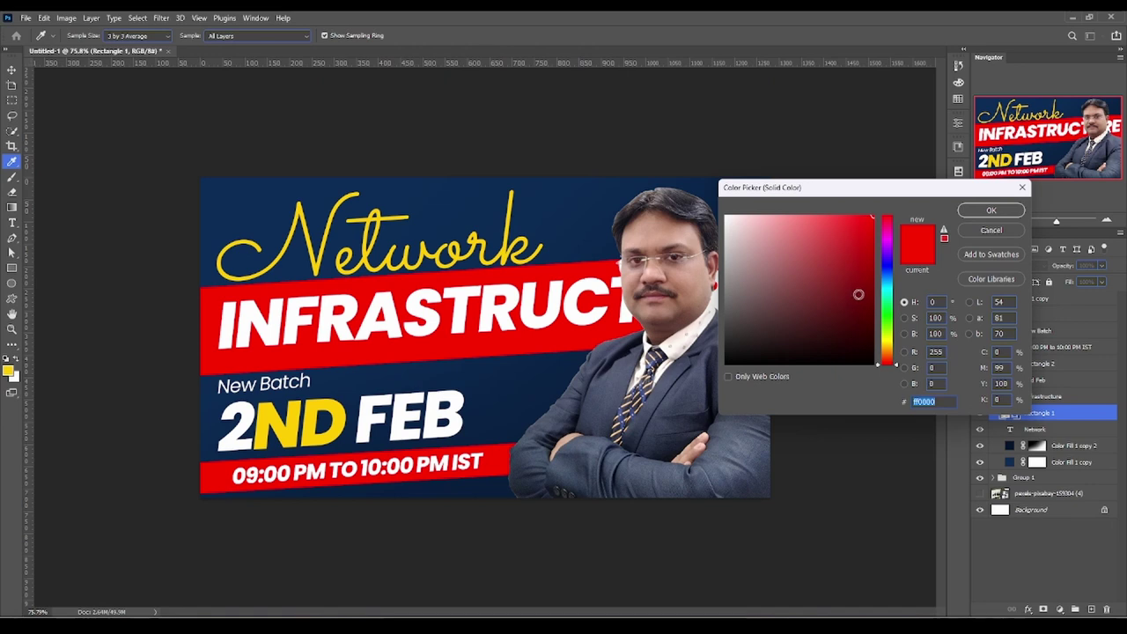
click(887, 316)
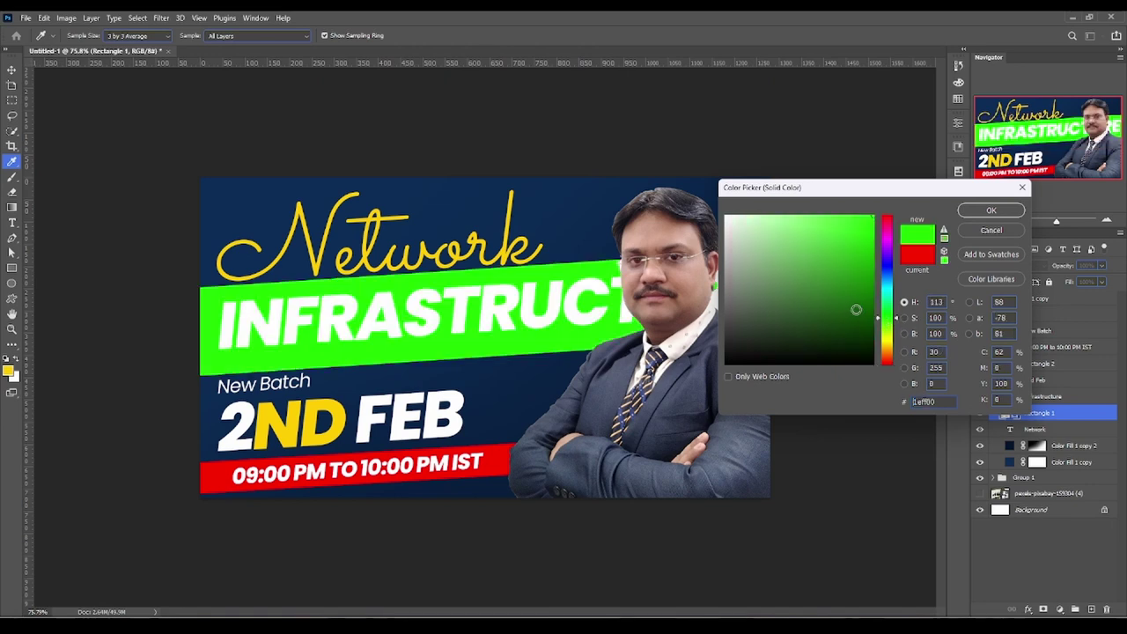
mouse_move(846, 309)
mouse_down()
mouse_move(823, 165)
mouse_move(873, 250)
mouse_up()
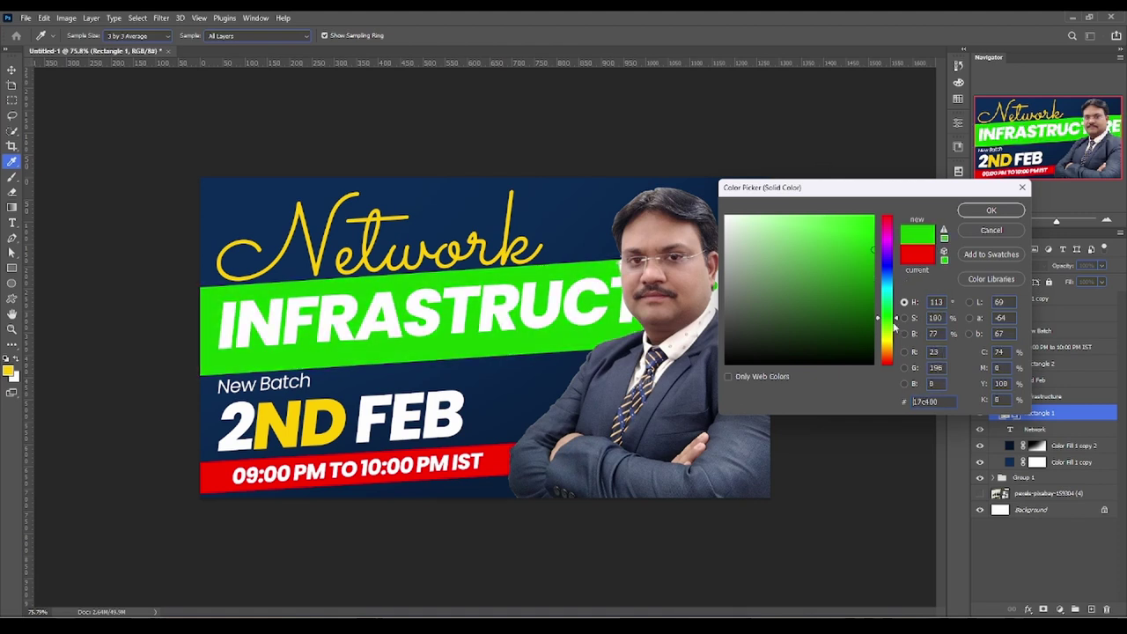
drag(896, 330, 896, 304)
click(864, 240)
drag(864, 240, 877, 235)
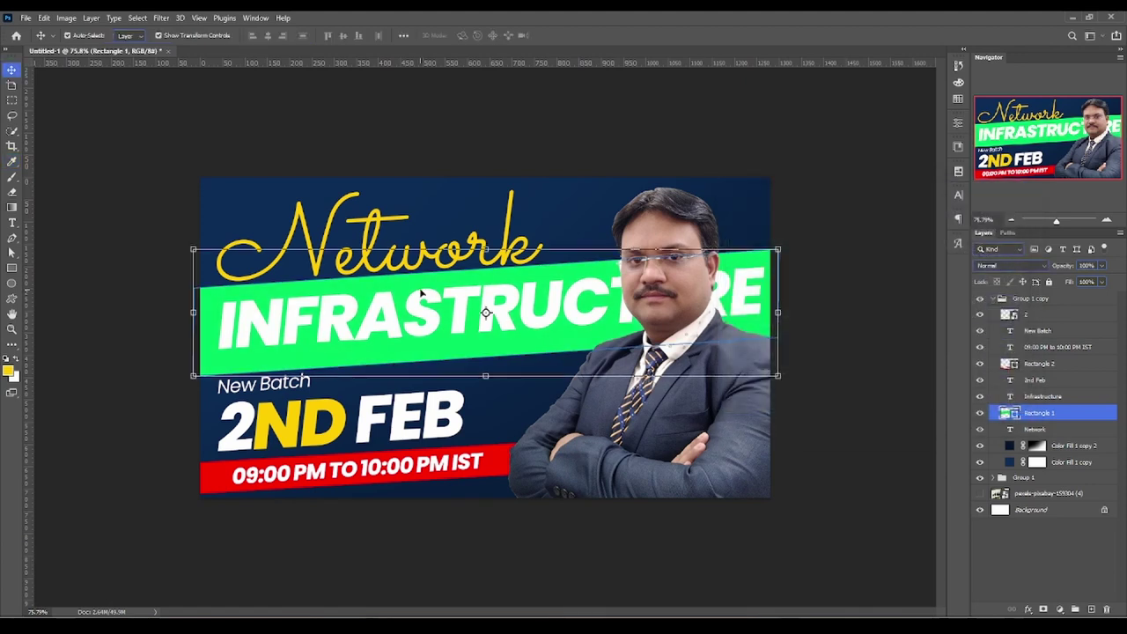
click(991, 211)
double_click(1009, 396)
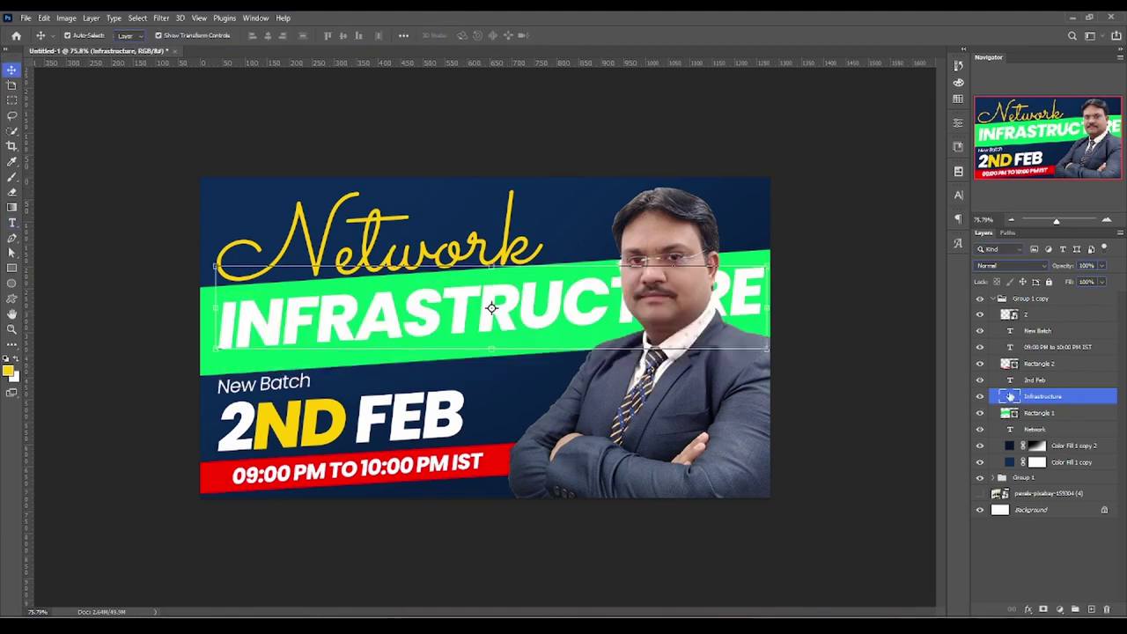
Set INFRASTRUCTURE to navy #0C2D57 sampled from the background and nudge it slightly lower.
click(9, 369)
click(313, 225)
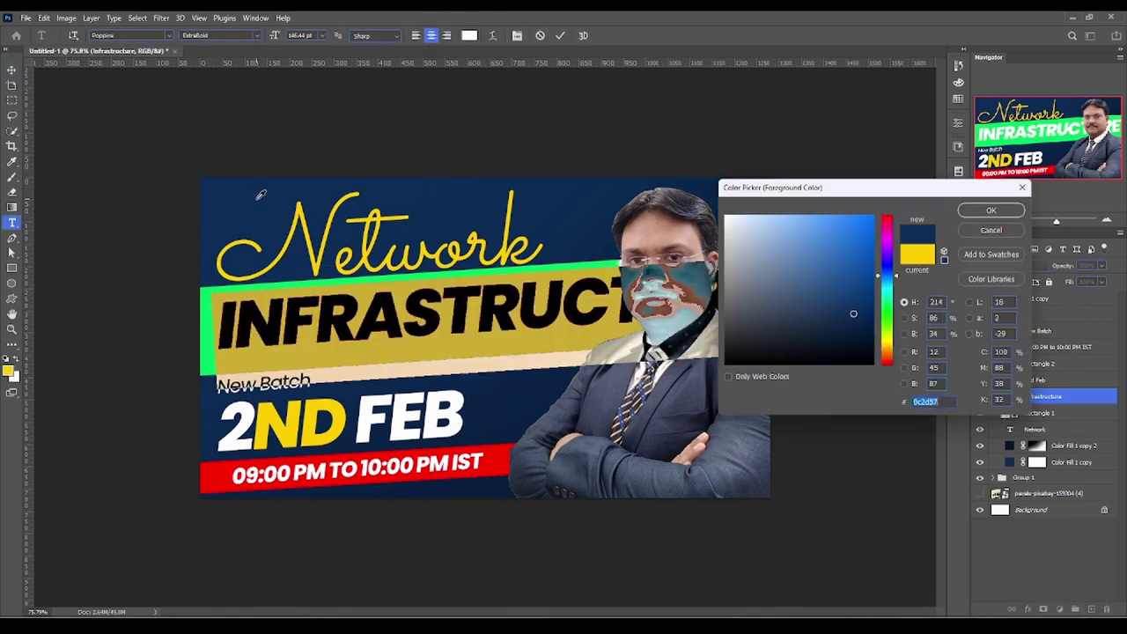
key(Return)
click(9, 369)
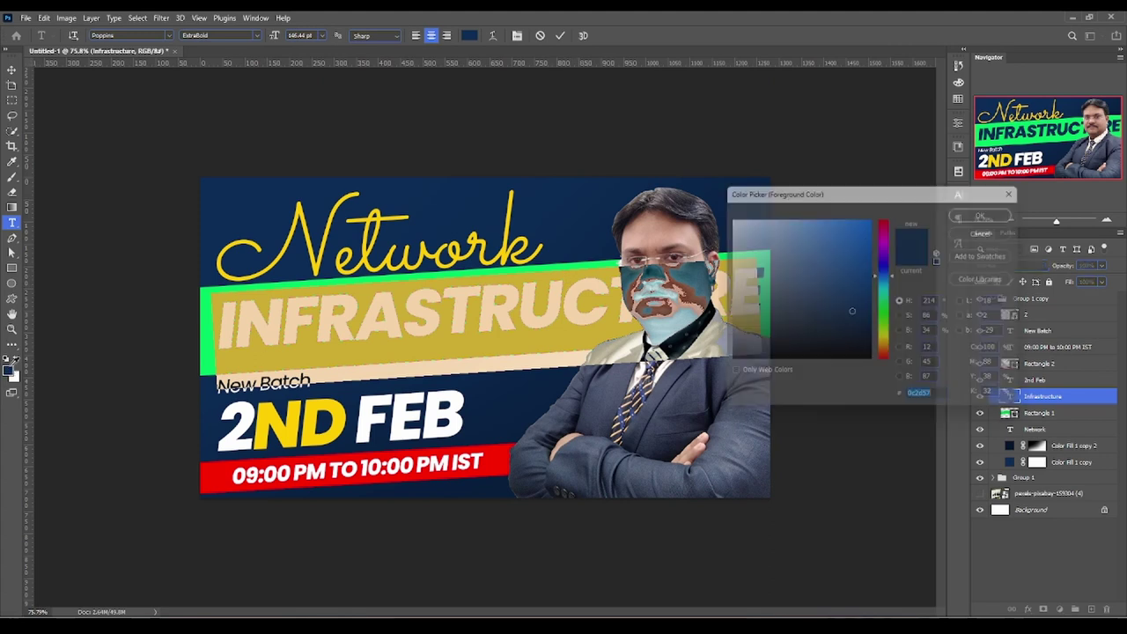
click(990, 231)
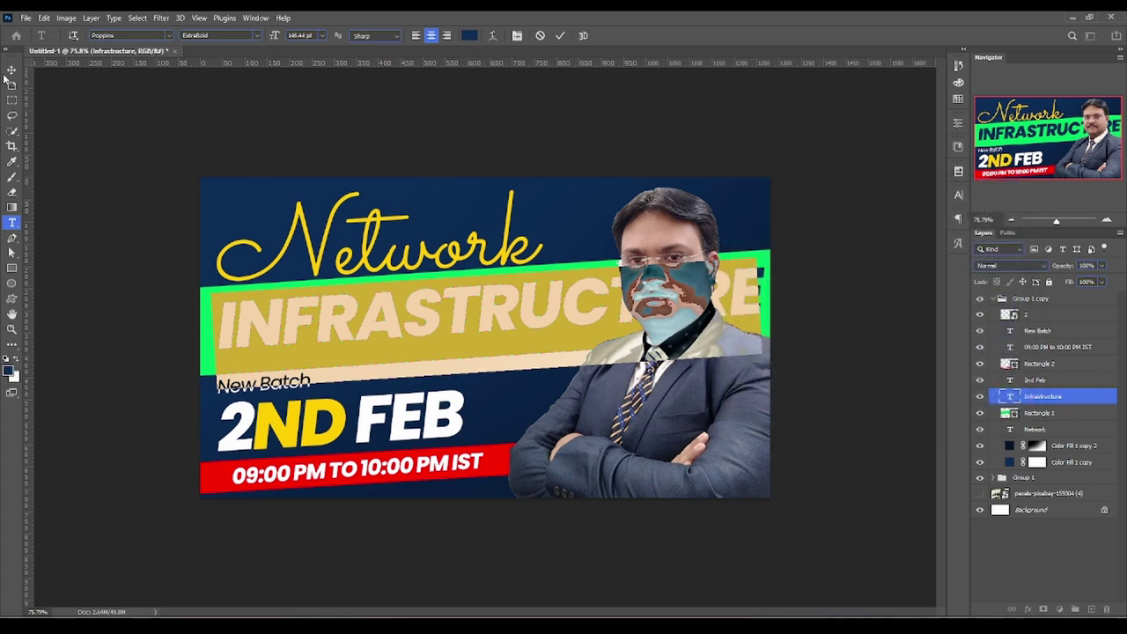
key(ctrl+Return)
key(v)
drag(588, 312, 592, 319)
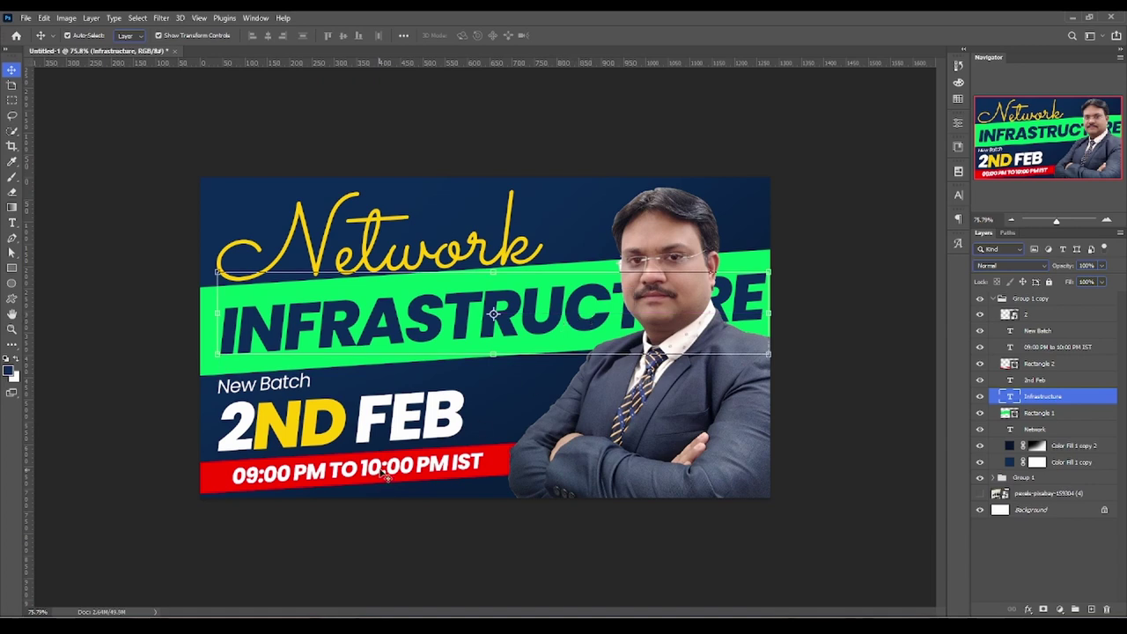
Fill the Rectangle 2 bar behind the time with the green sampled from the upper band.
click(498, 460)
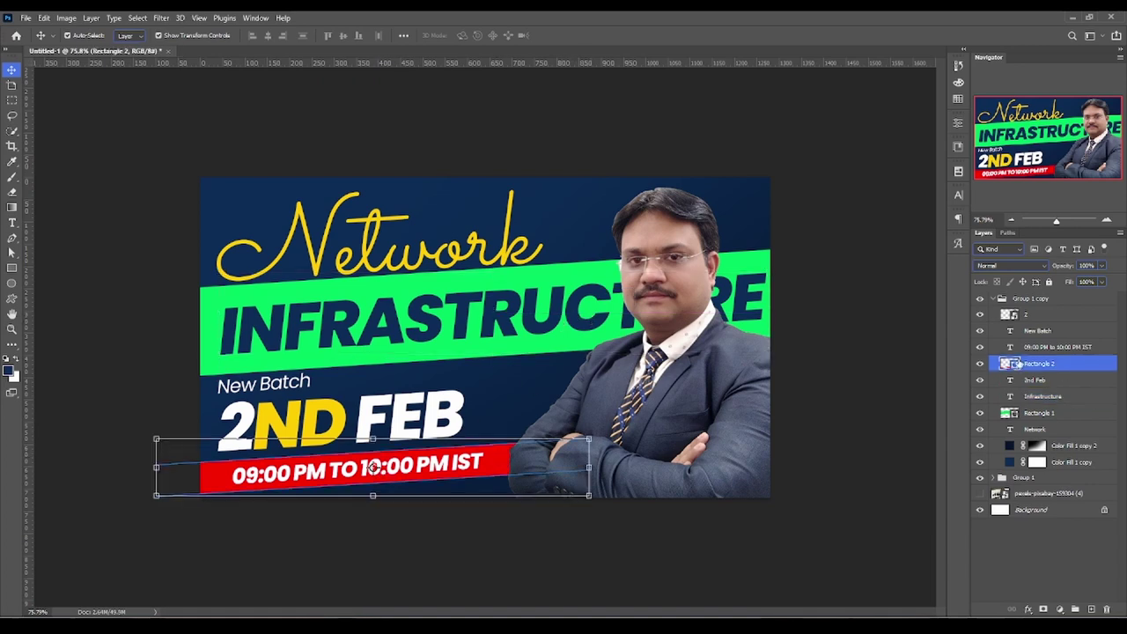
double_click(1009, 362)
click(460, 308)
key(Return)
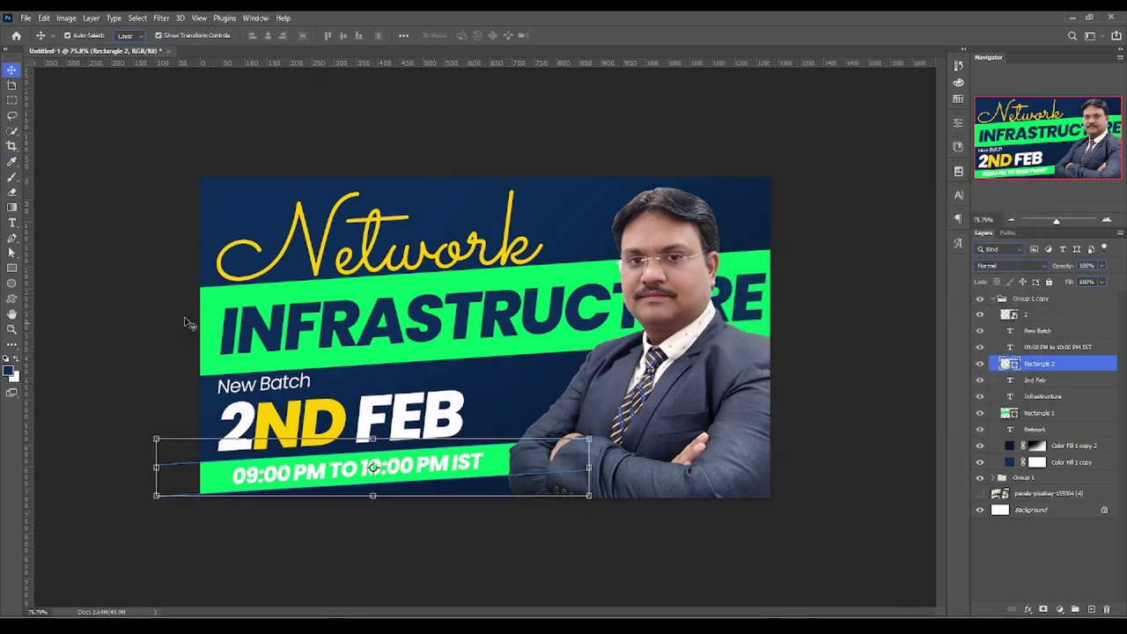
Make the 09:00 PM TO 10:00 PM IST text navy, then zoom out to the whole banner.
click(279, 478)
double_click(278, 478)
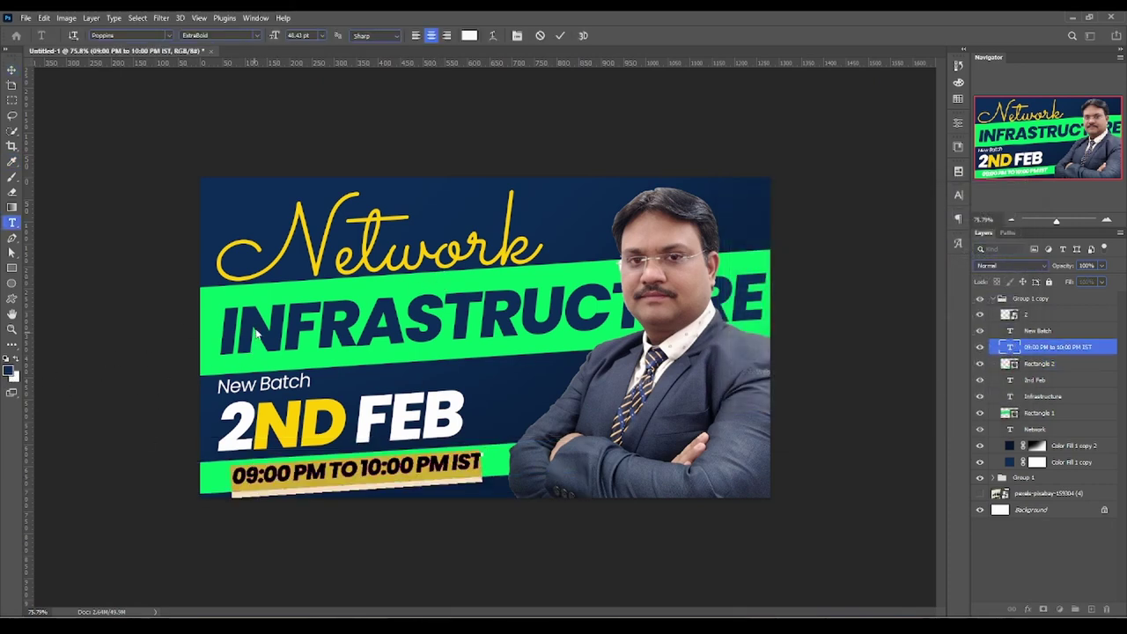
click(17, 360)
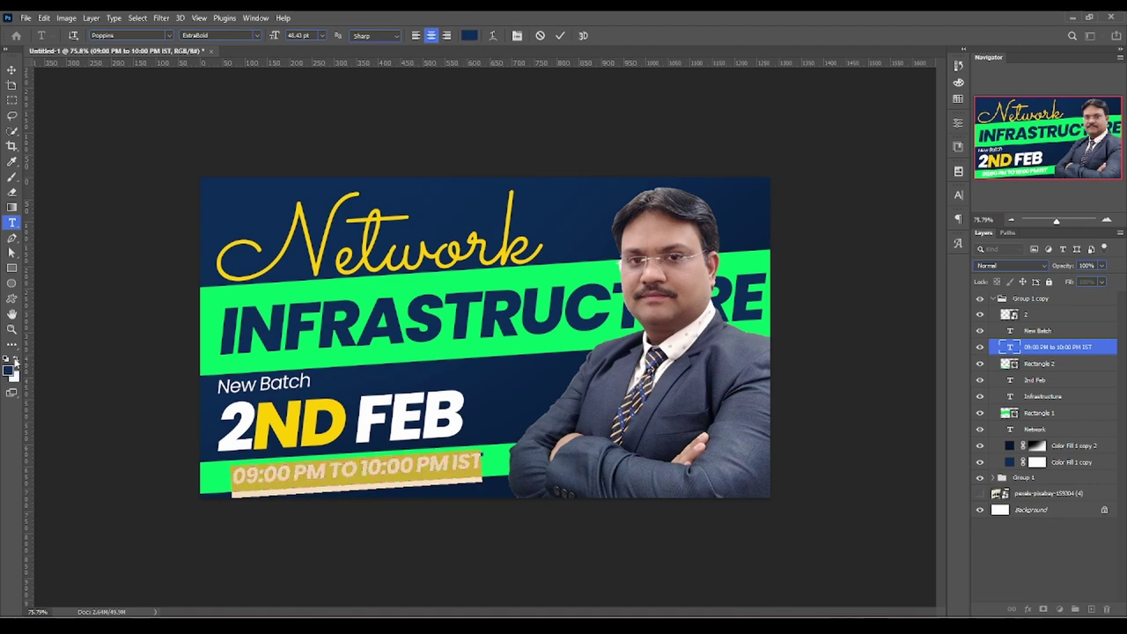
click(11, 69)
click(11, 329)
mouse_move(652, 353)
mouse_down()
mouse_move(604, 363)
mouse_move(647, 364)
mouse_up()
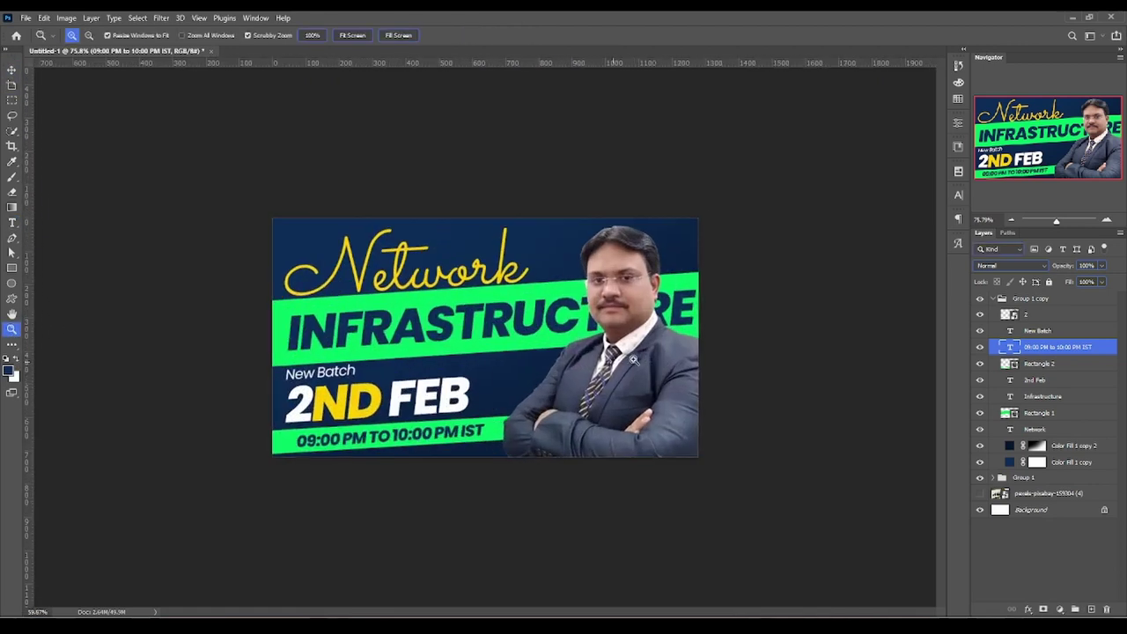
Collapse Group 1 copy and toggle its visibility to compare, ending with the green copy hidden.
click(991, 299)
click(981, 300)
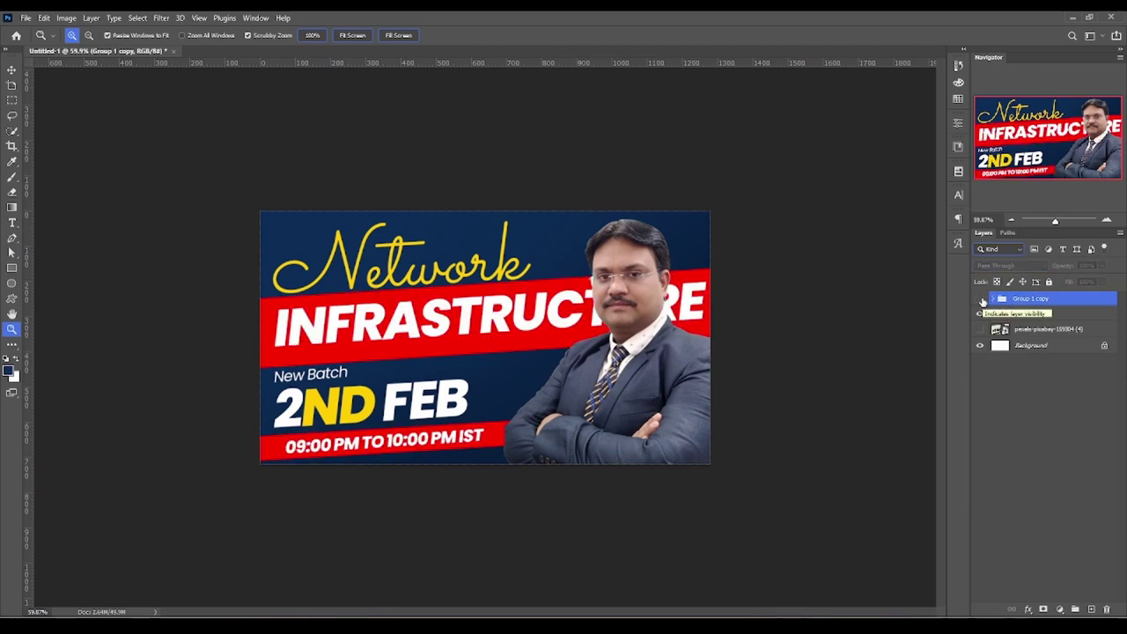
click(981, 300)
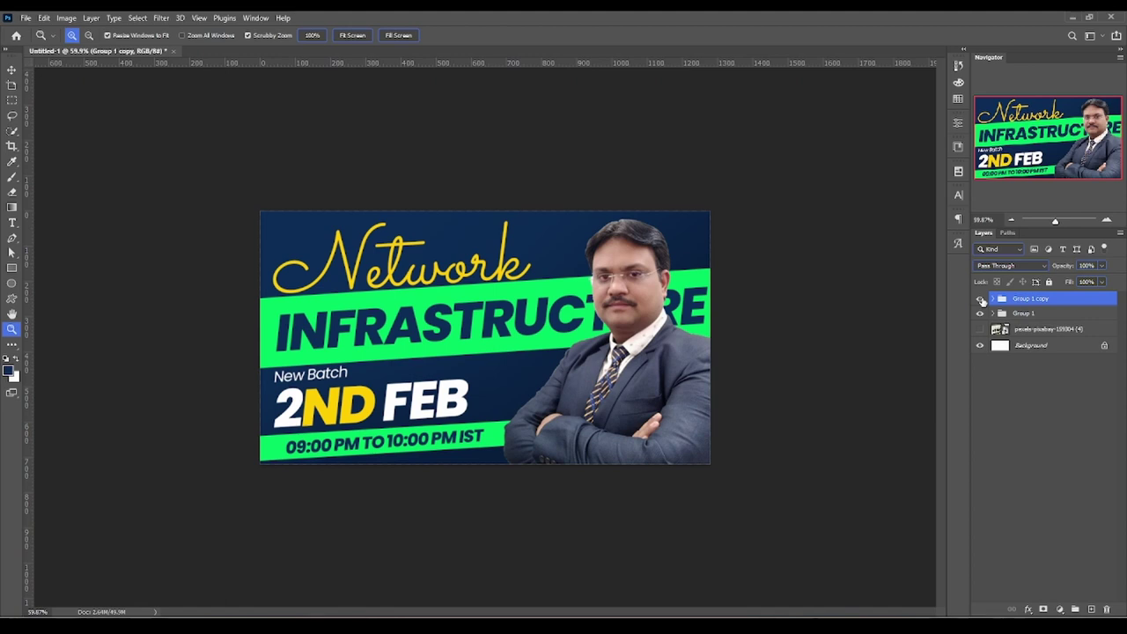
click(981, 300)
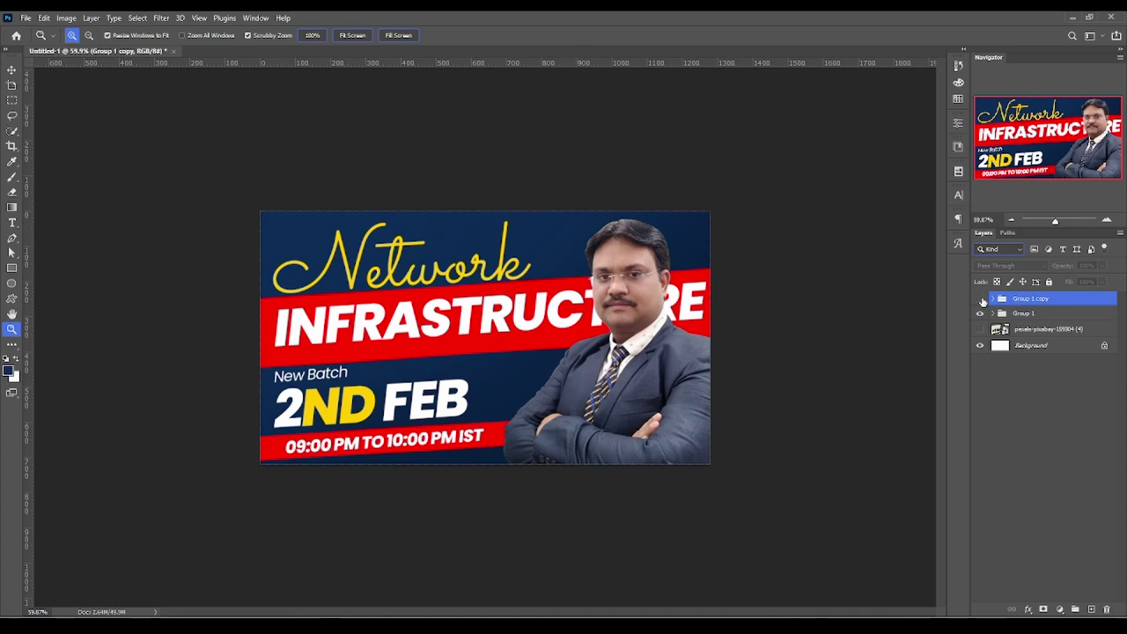
click(980, 300)
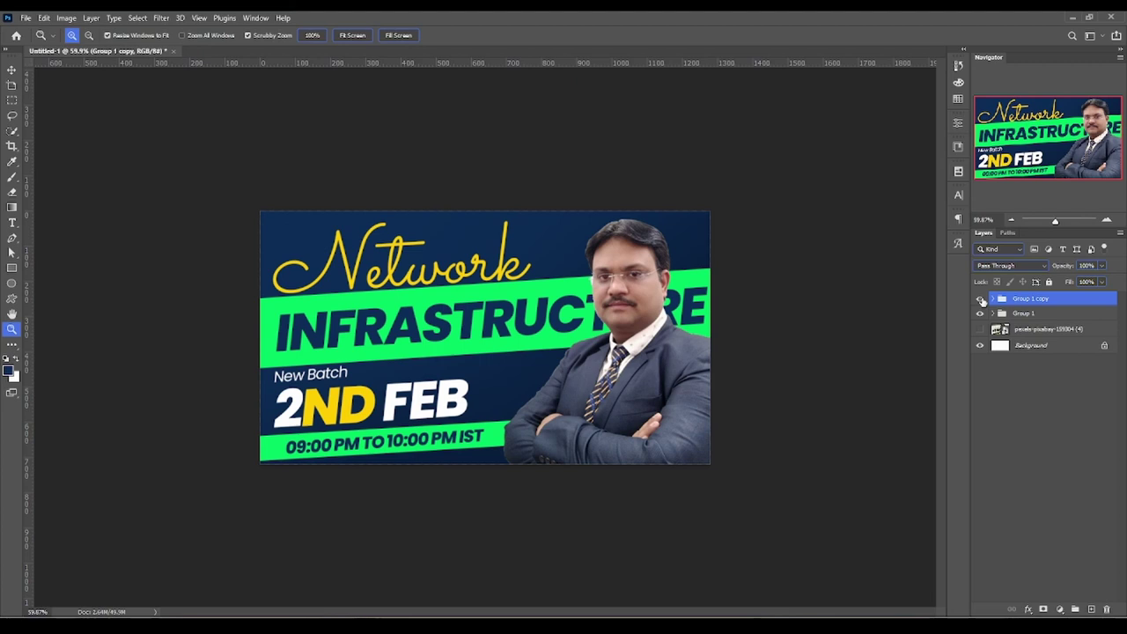
click(981, 299)
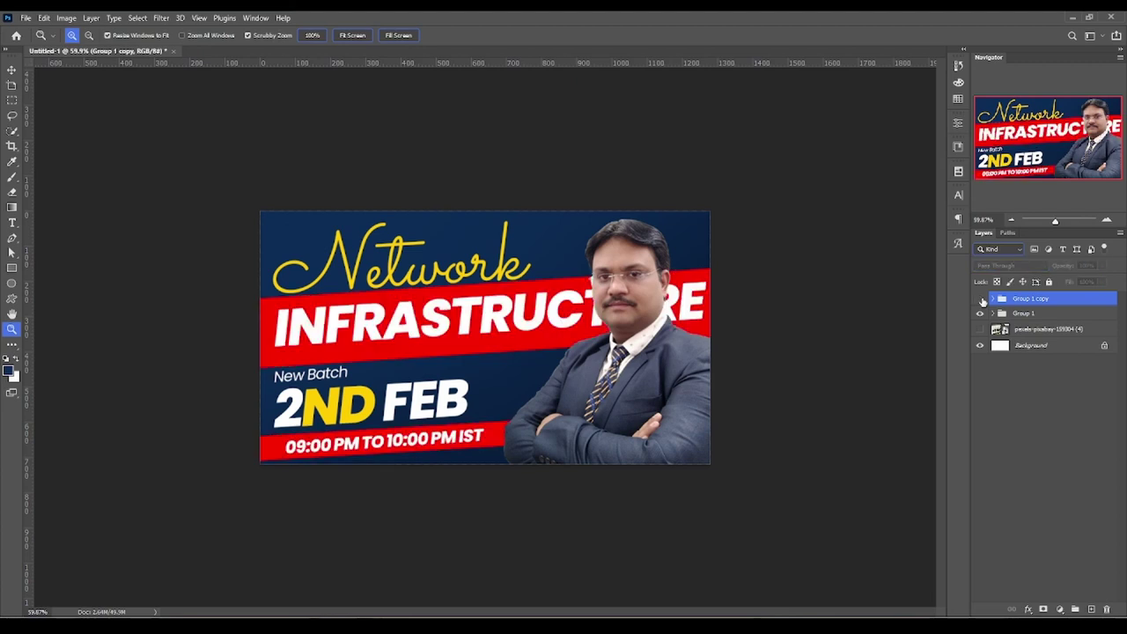